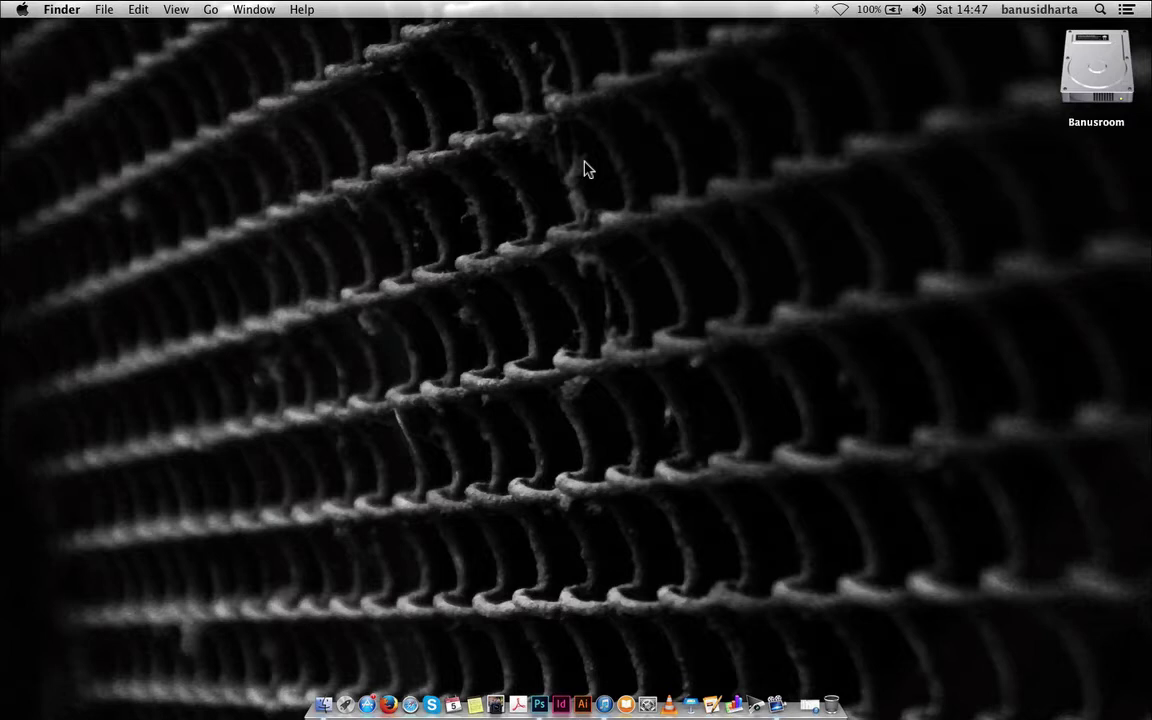
Step: Switch to Desktop 3's full-screen Photoshop CC with its empty workspace and nudge its window
middle_click(587, 170)
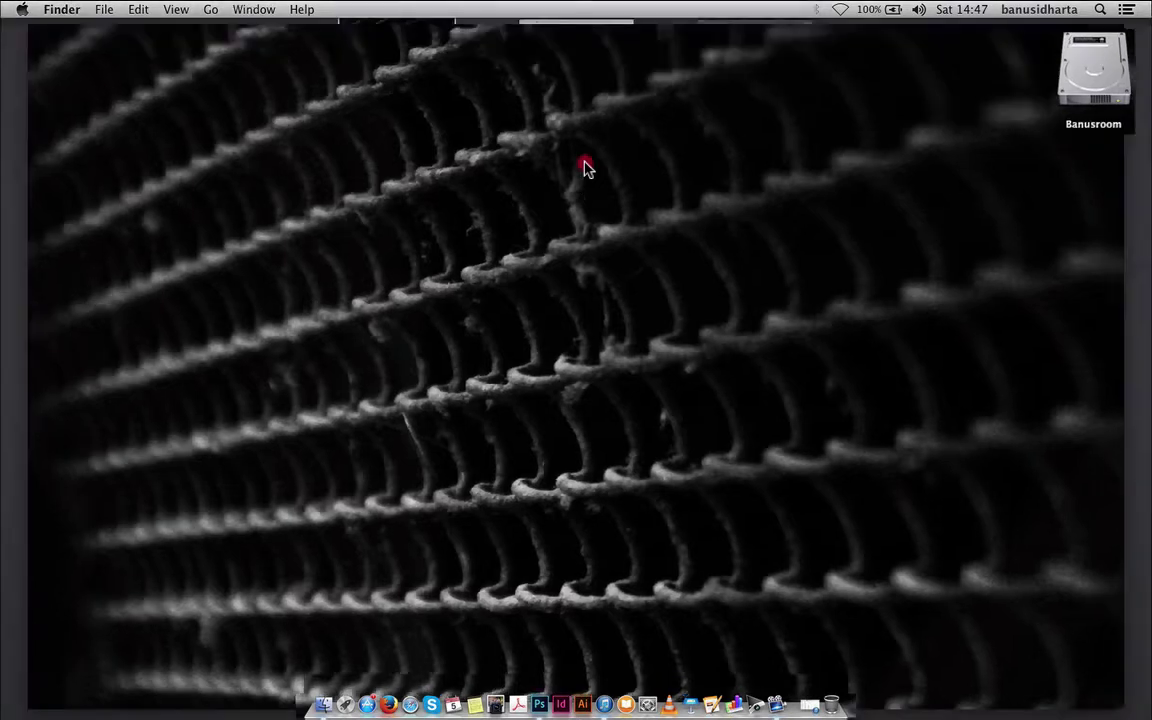
left_click(737, 78)
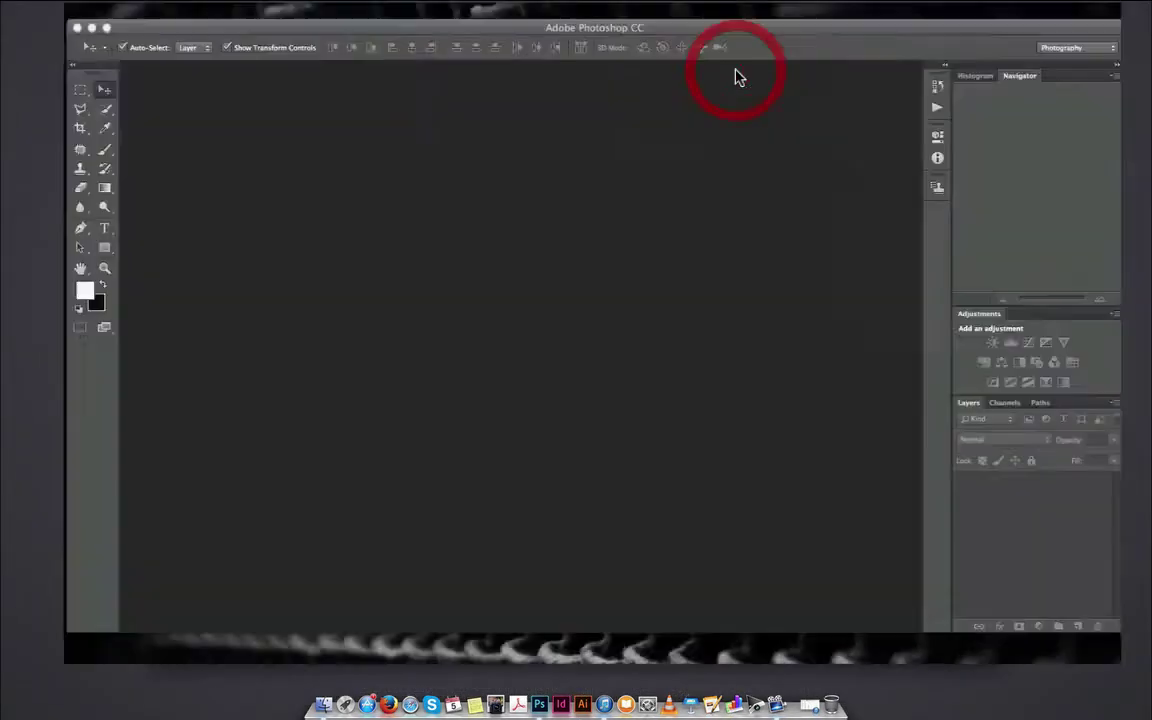
left_click(661, 42)
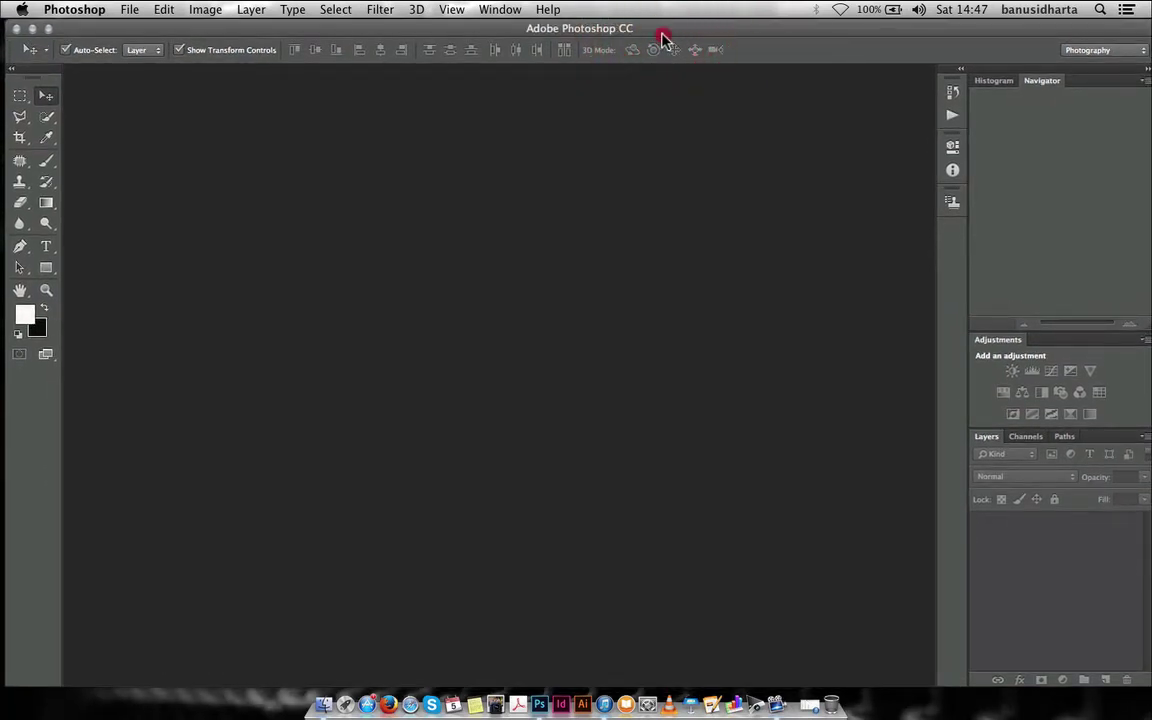
left_click_drag(662, 36, 659, 36)
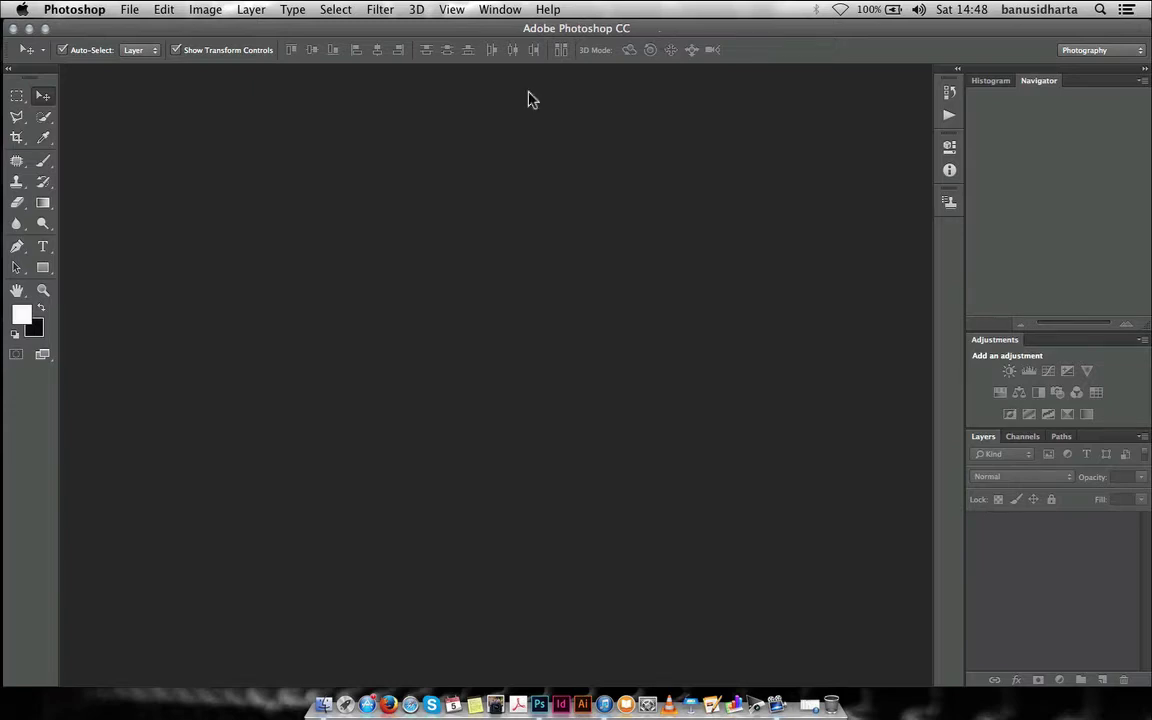
Step: Toggle the toolbox between one and two columns, then bring up the Image menu
left_click(10, 68)
left_click(12, 69)
left_click(131, 10)
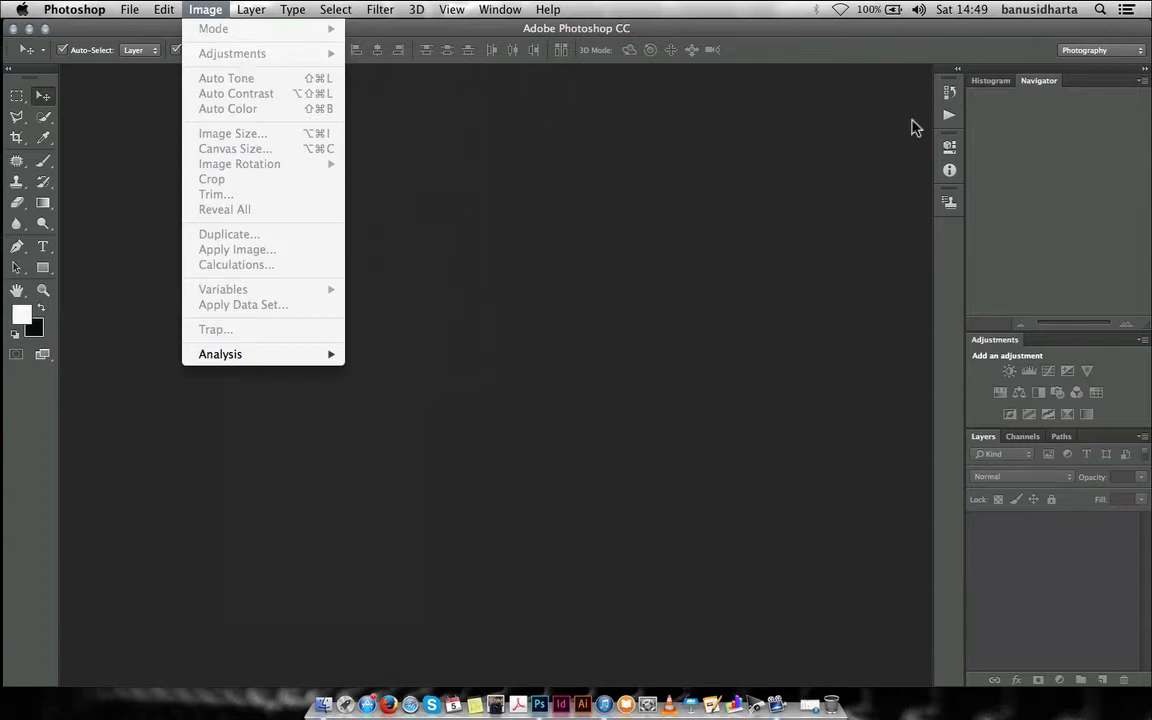
Step: Dismiss the Image menu and settle on the Histogram tab after toggling with Navigator
left_click(712, 126)
left_click(990, 81)
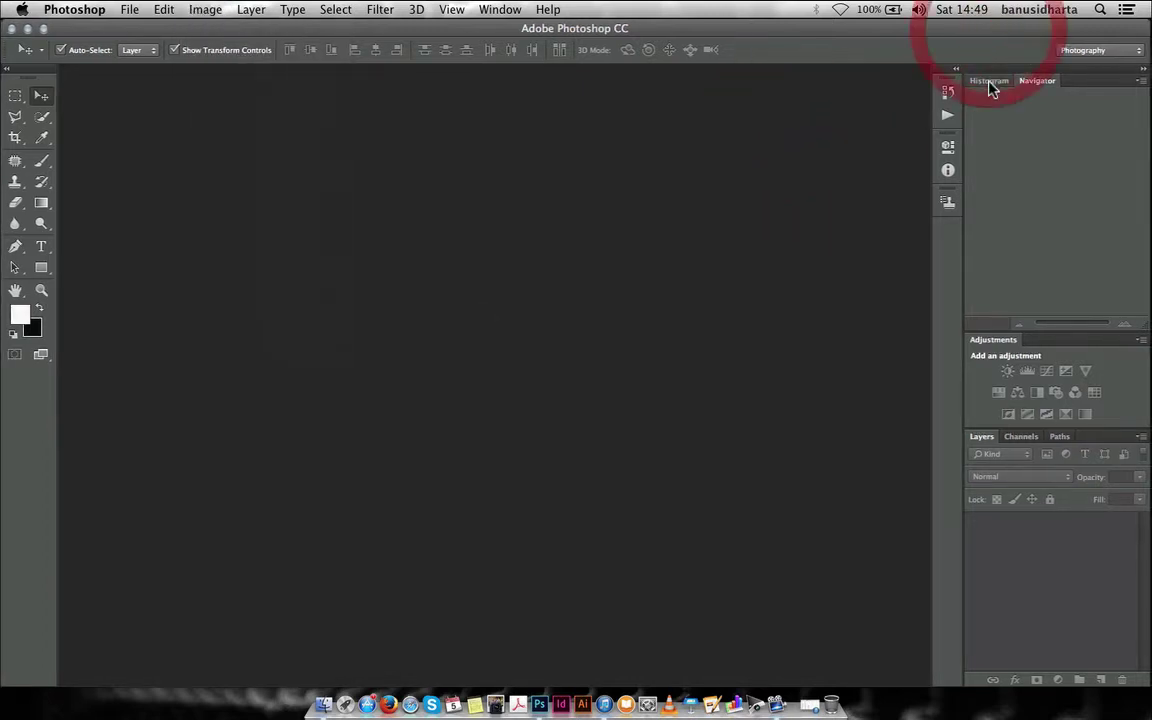
left_click(1045, 82)
left_click(990, 81)
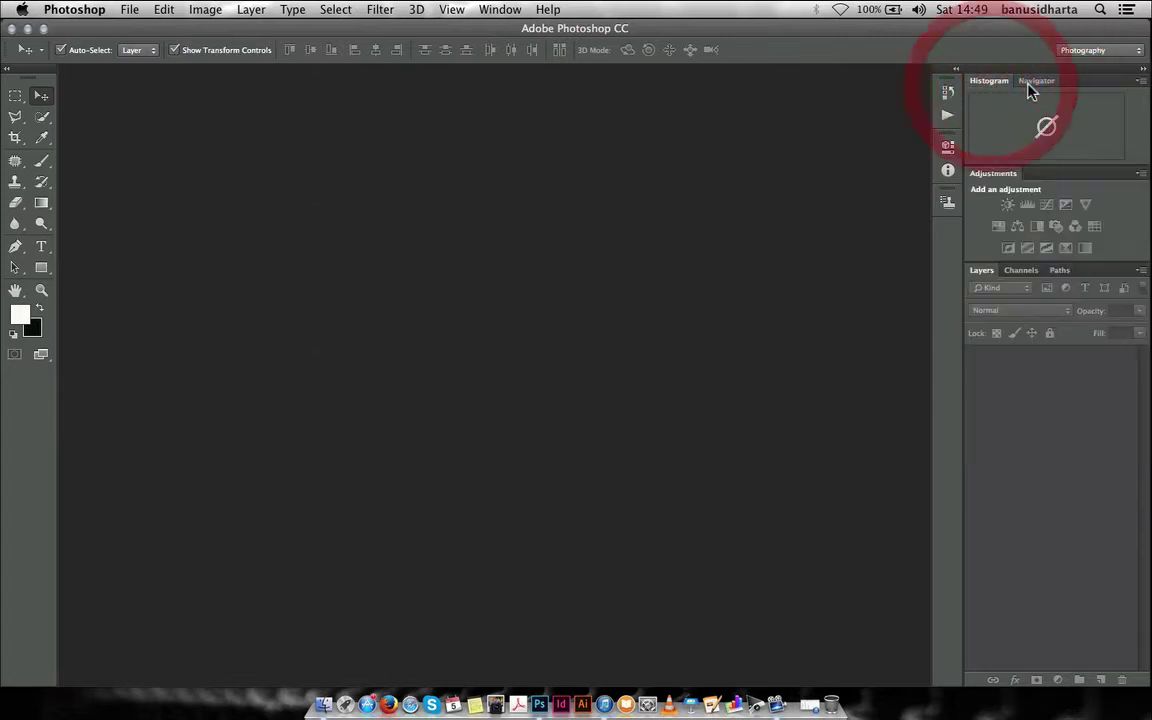
left_click(1035, 82)
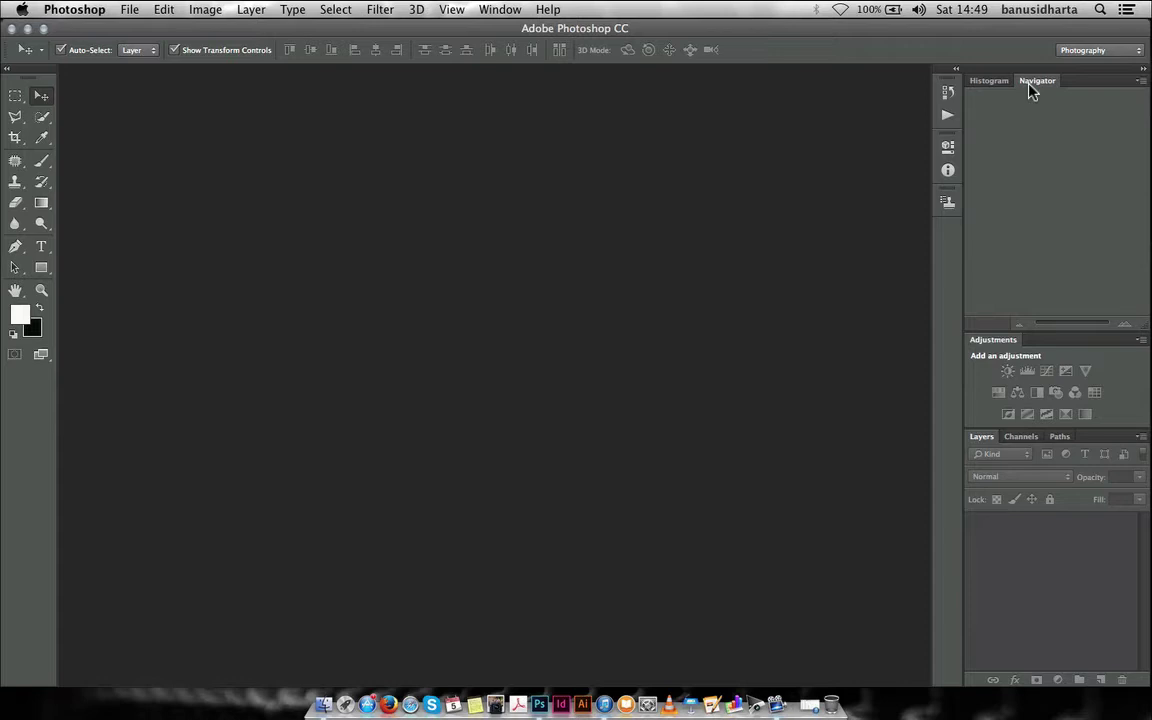
left_click(992, 84)
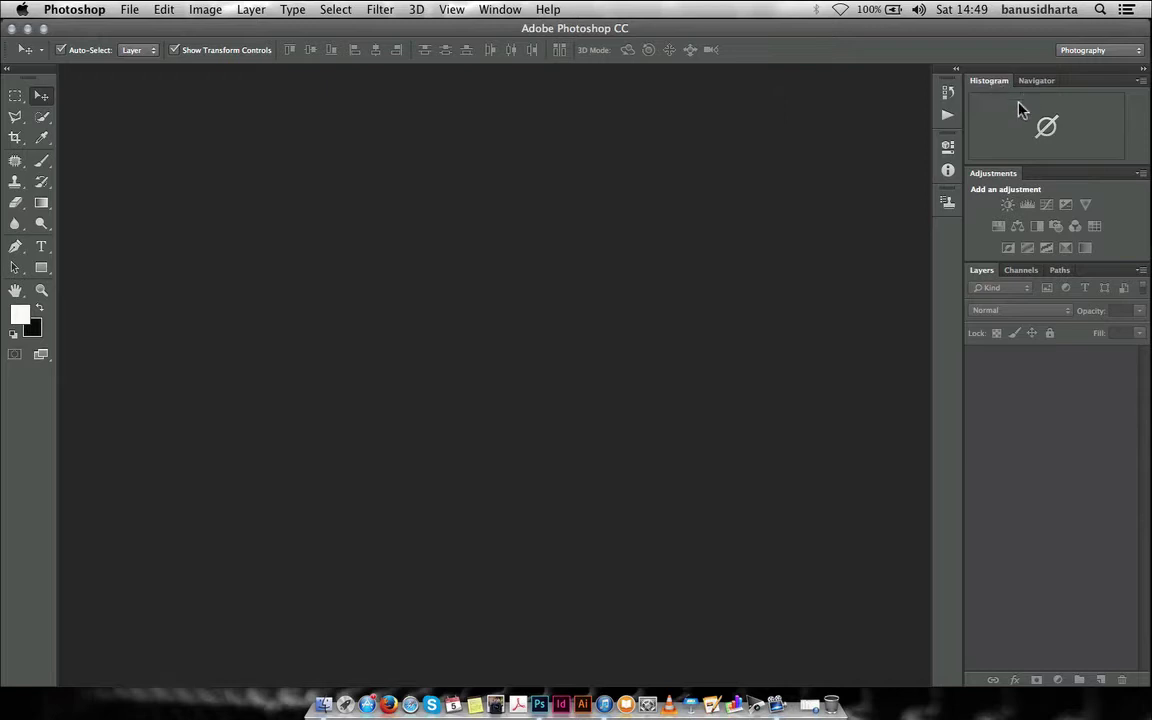
double_click(638, 30)
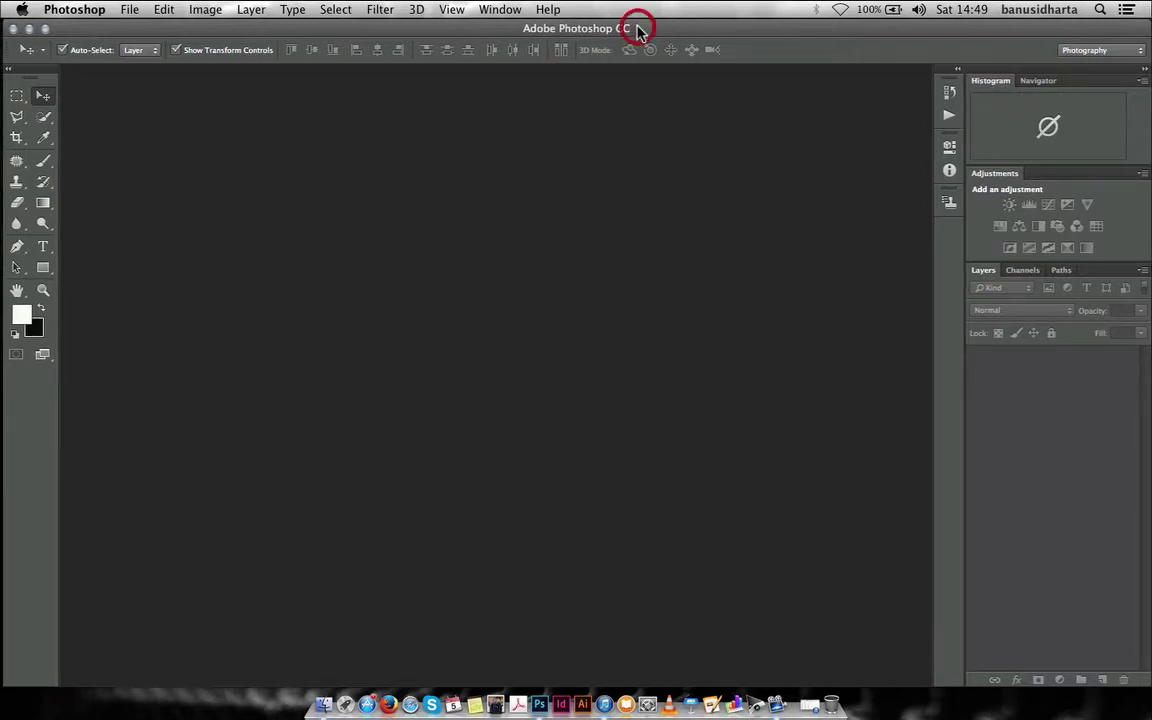
left_click(1024, 271)
left_click(1059, 271)
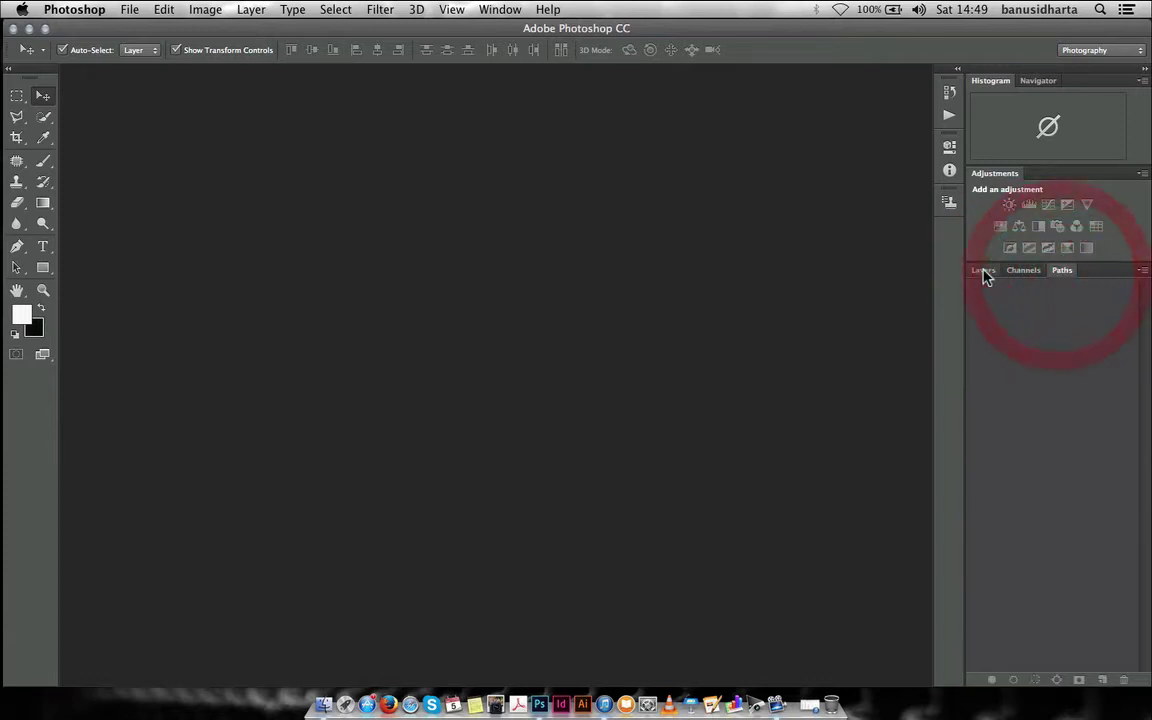
left_click(984, 272)
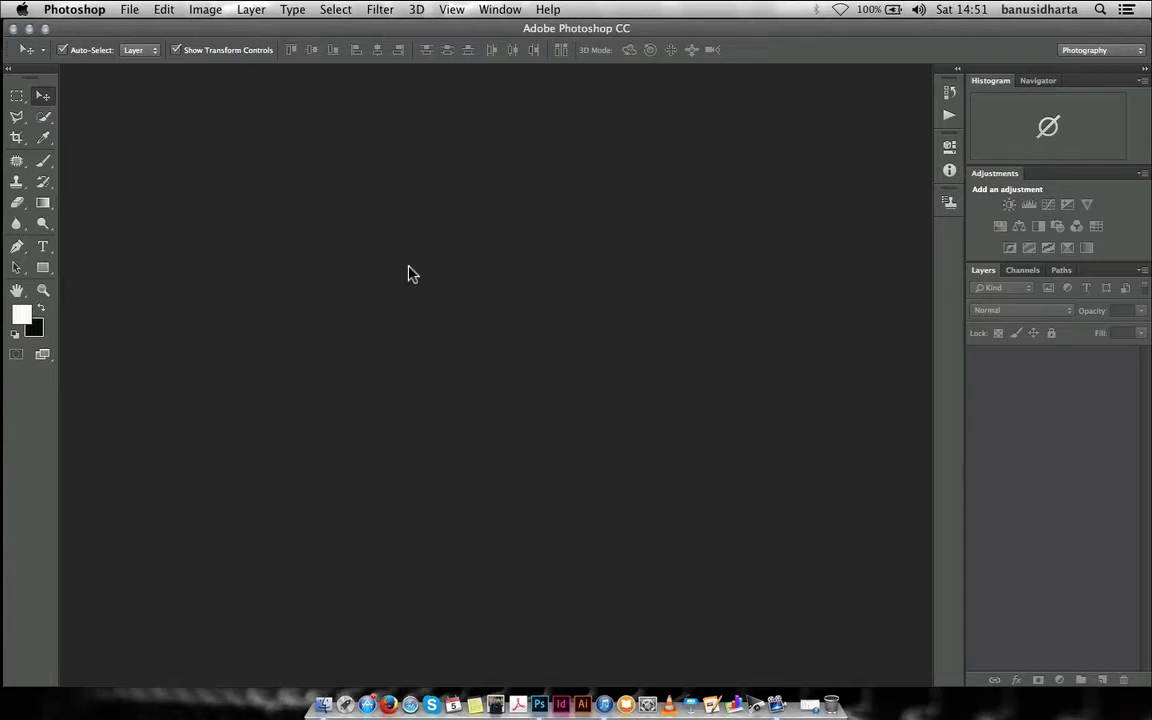
Step: On Desktop 2, open FILE3922.jpg via Open With > Adobe Photoshop CC
middle_click(455, 136)
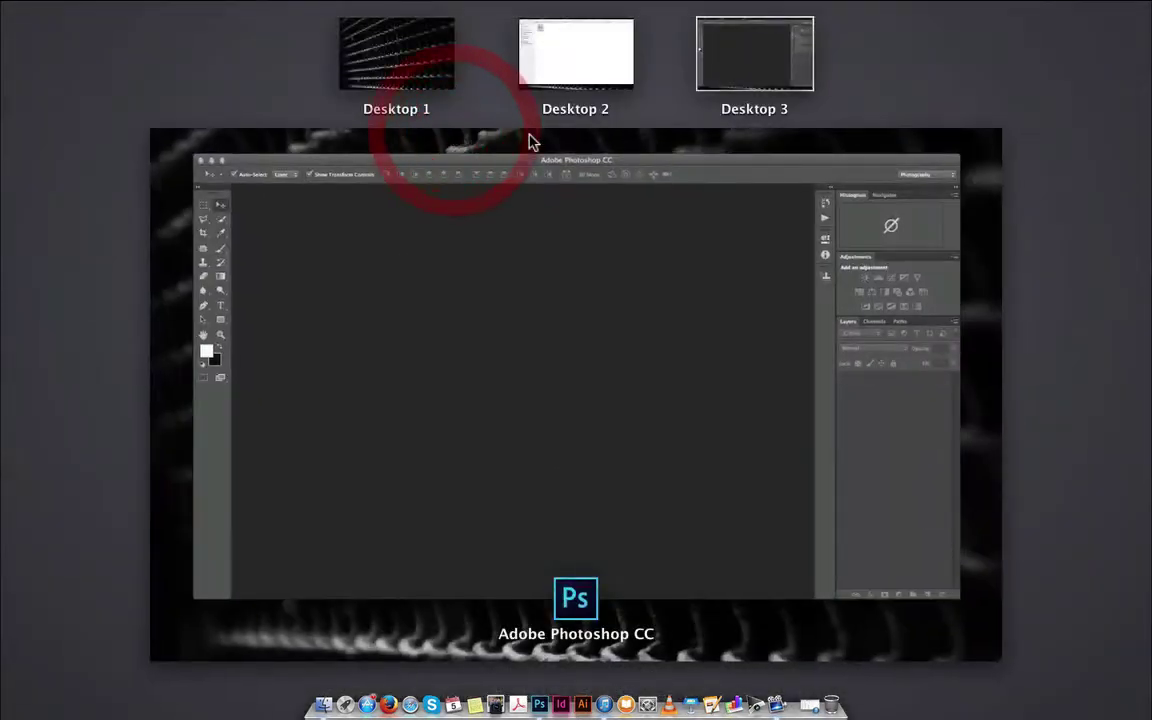
left_click(567, 72)
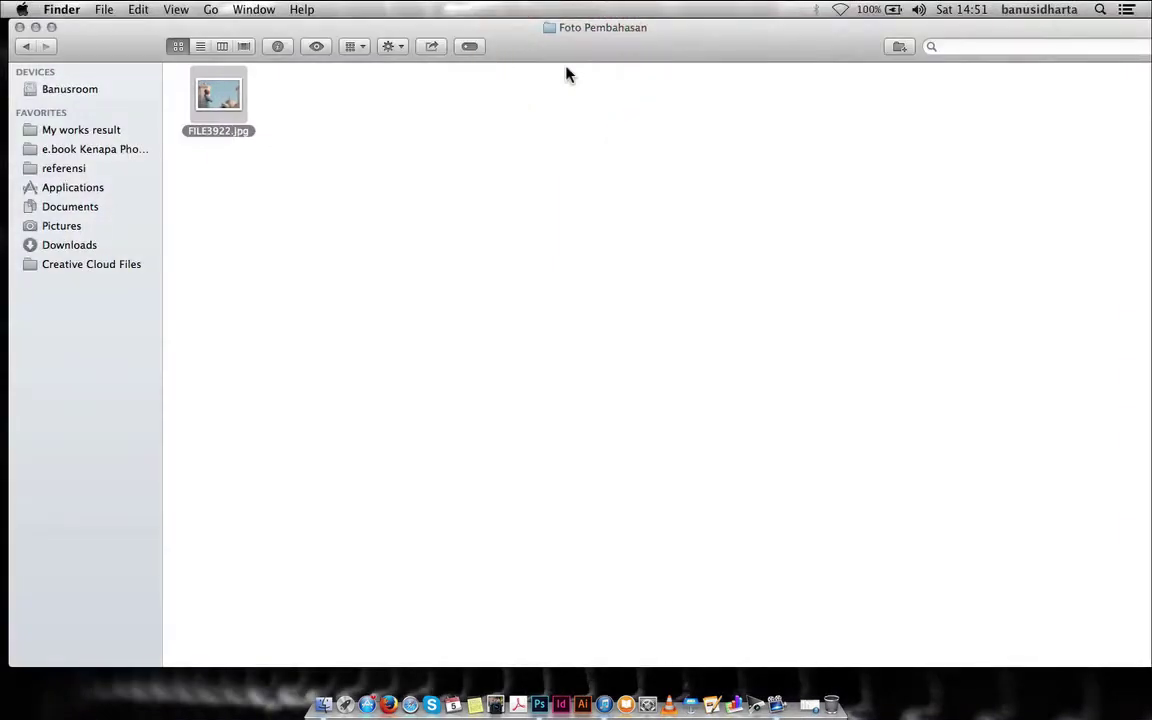
right_click(218, 108)
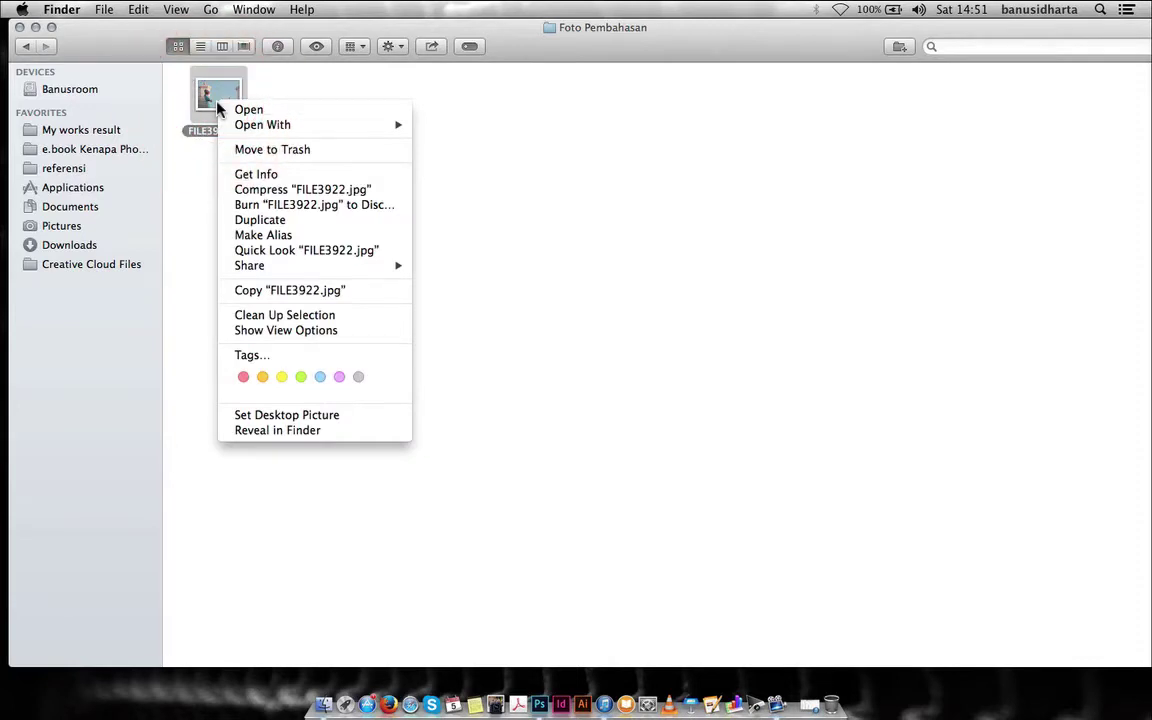
mouse_move(262, 125)
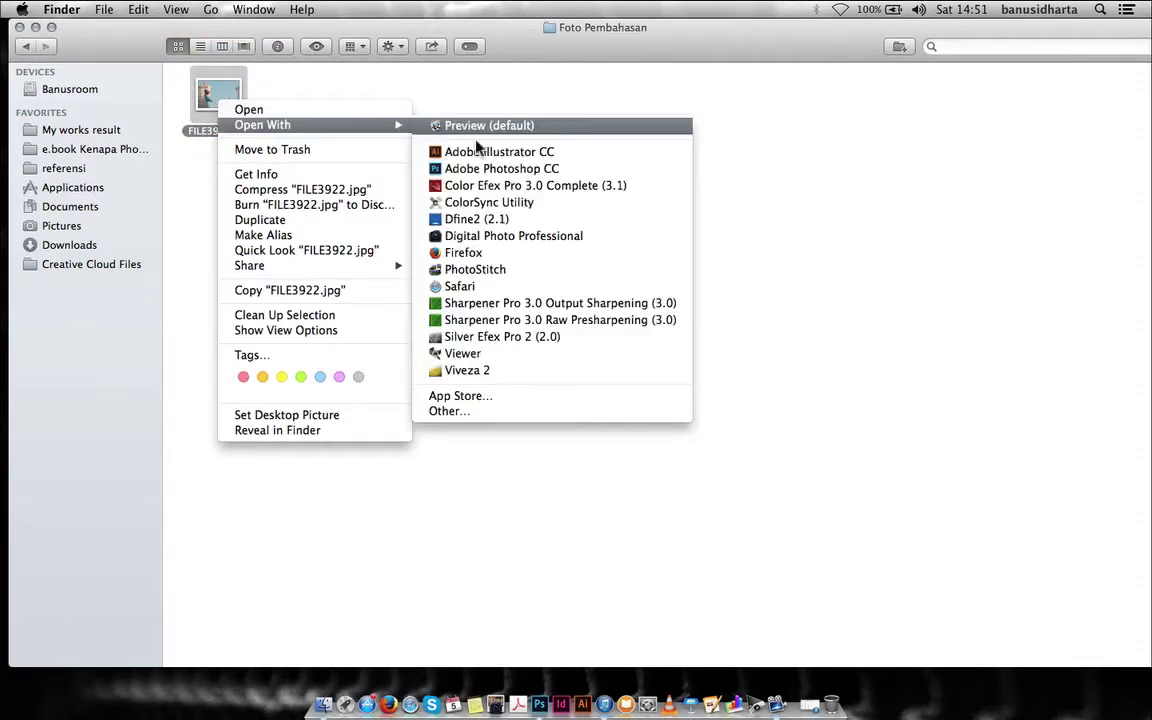
left_click(495, 168)
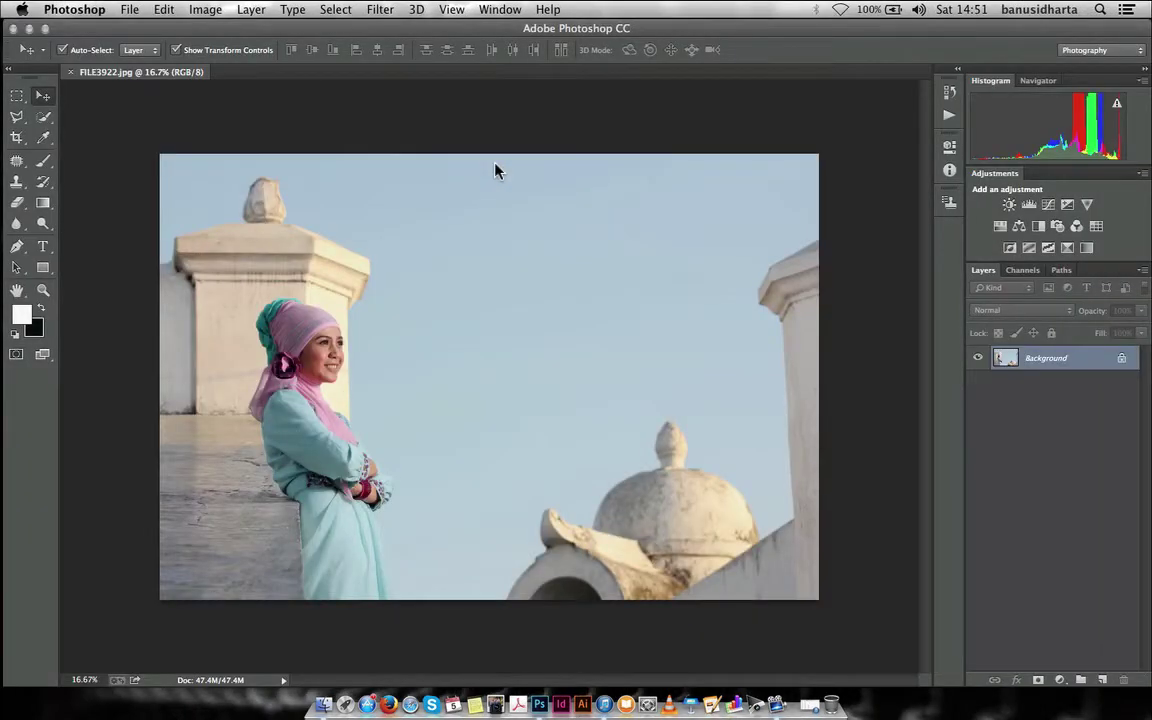
Step: Unlock the Background layer into an editable Layer 0
left_click(653, 30)
left_click(1122, 358)
Step: Bring up Layer 0's Layer Style dialog, reposition it, and accept the default Blending Options
double_click(1124, 360)
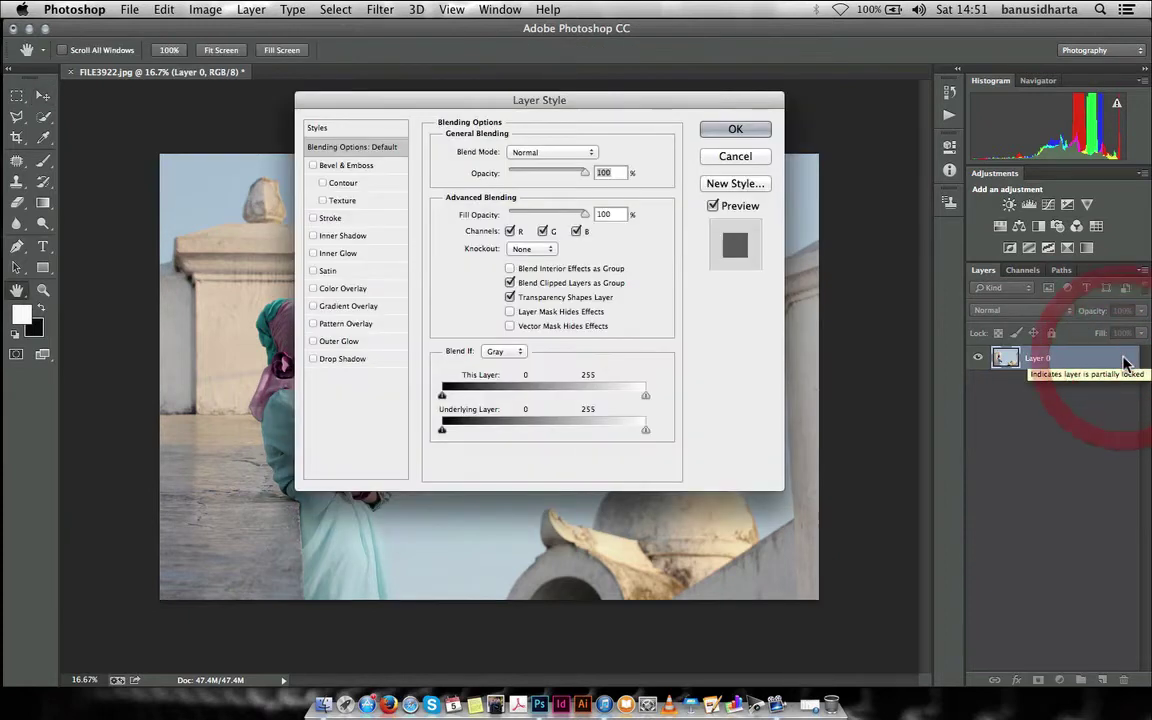
mouse_move(597, 106)
left_mouse_down()
mouse_move(600, 135)
mouse_move(588, 90)
left_mouse_up()
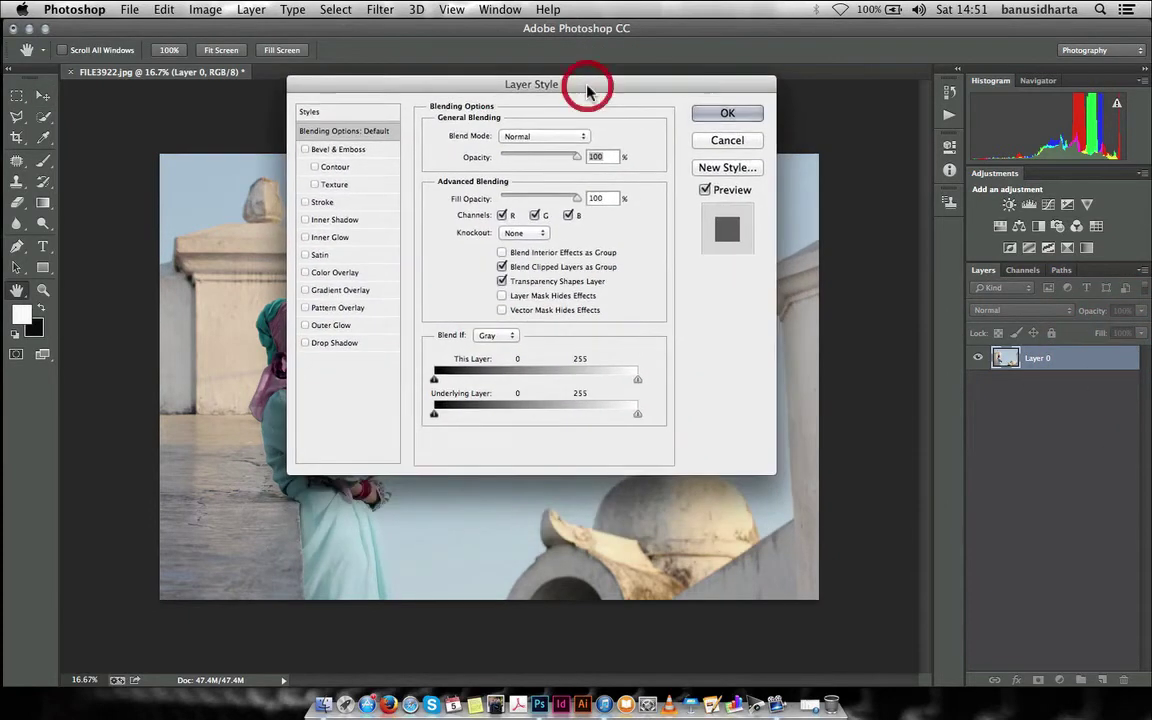
left_click(727, 114)
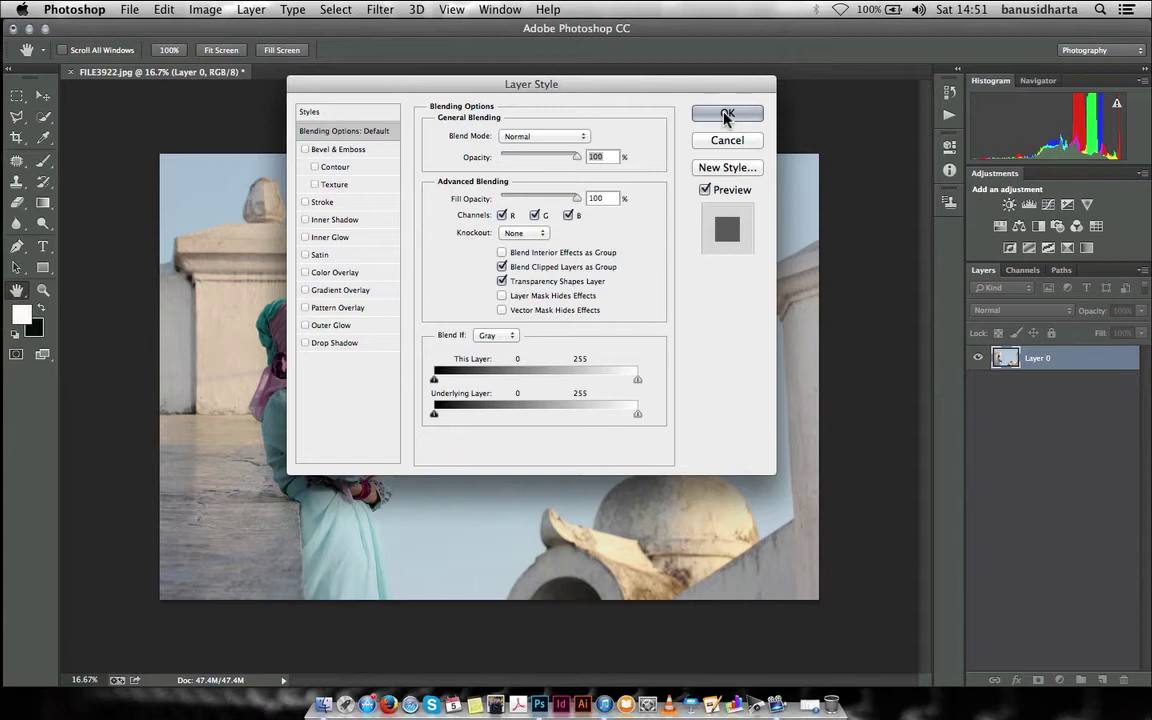
left_click(727, 114)
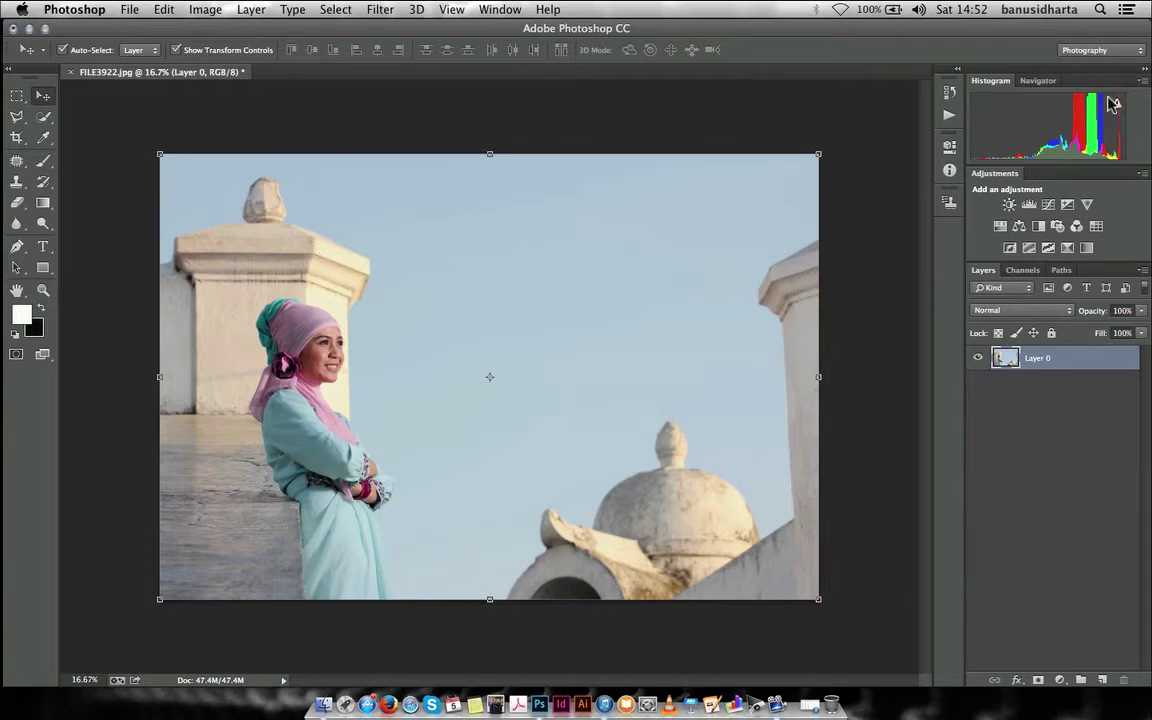
Step: Show the photo's Navigator thumbnail and nudge the Photoshop window slightly
left_click(1035, 82)
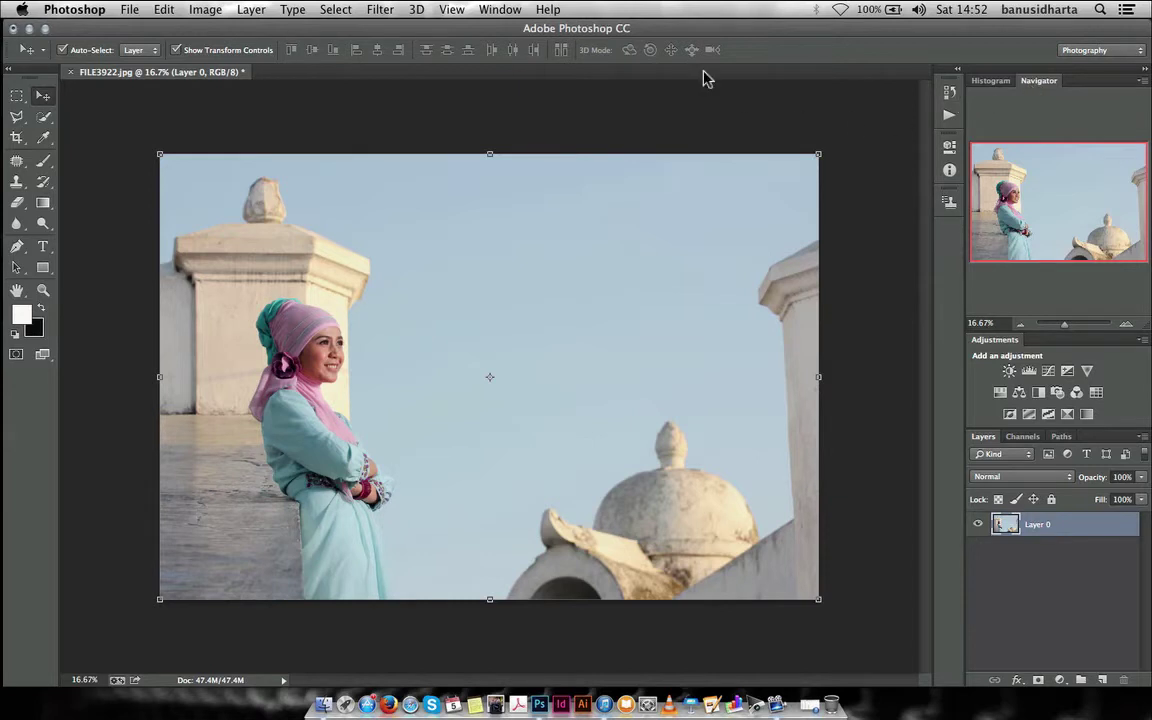
left_click_drag(651, 35, 649, 35)
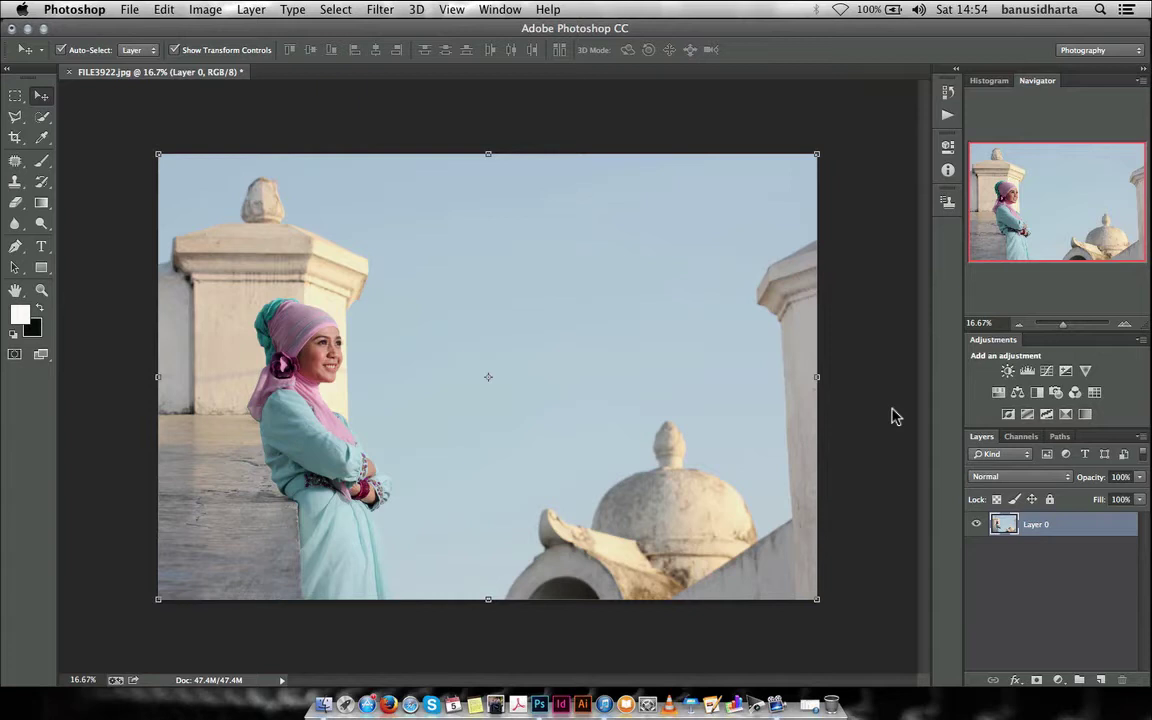
Step: With the Move tool active, leave Show Transform Controls unchecked and keep the photo filling the canvas
left_click(725, 37)
left_click(725, 35)
left_click_drag(786, 35, 786, 33)
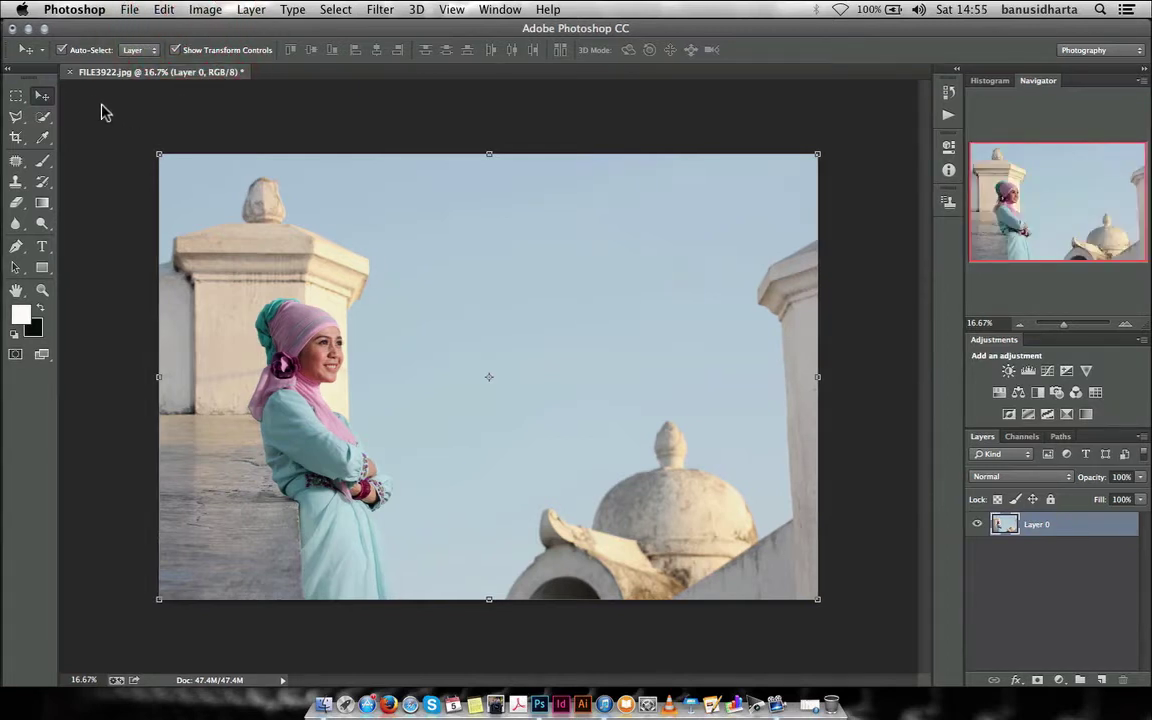
left_click(45, 99)
left_click(207, 52)
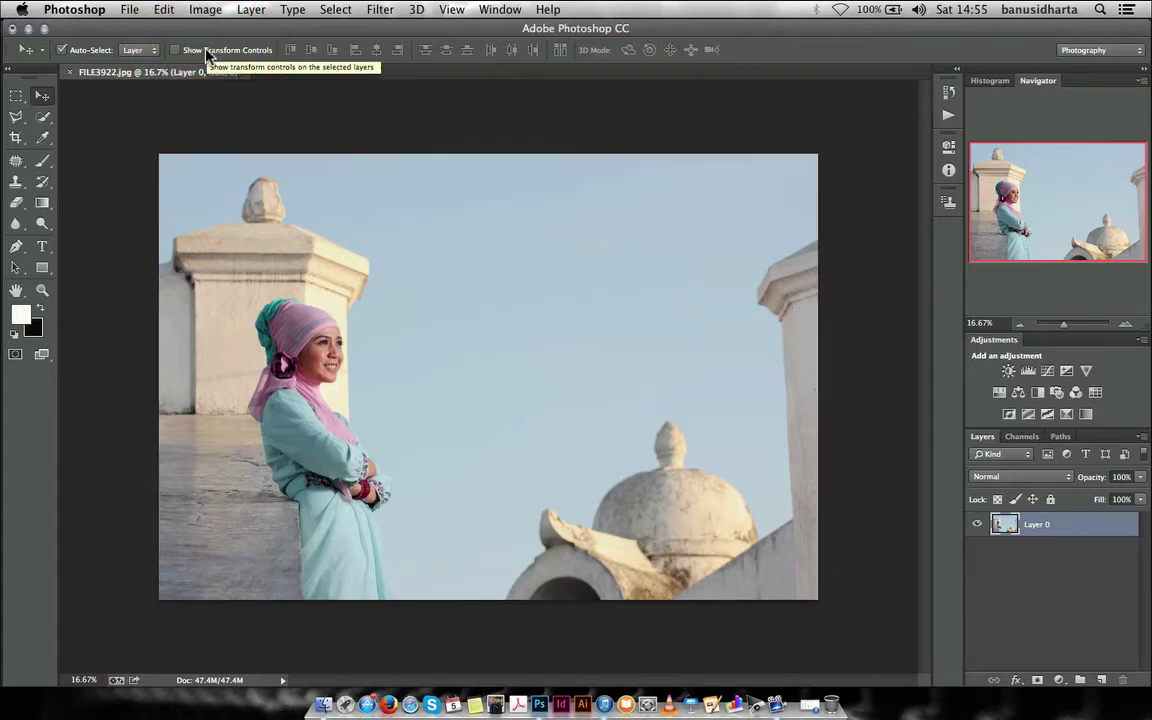
left_click(208, 52)
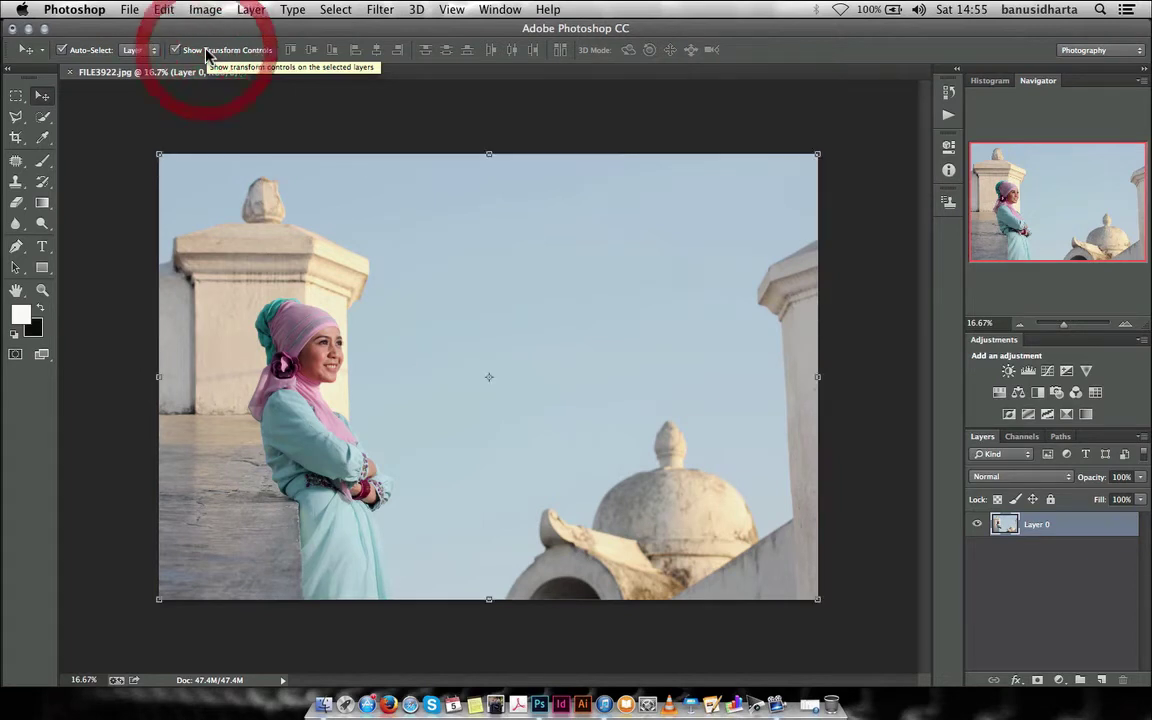
left_click(210, 50)
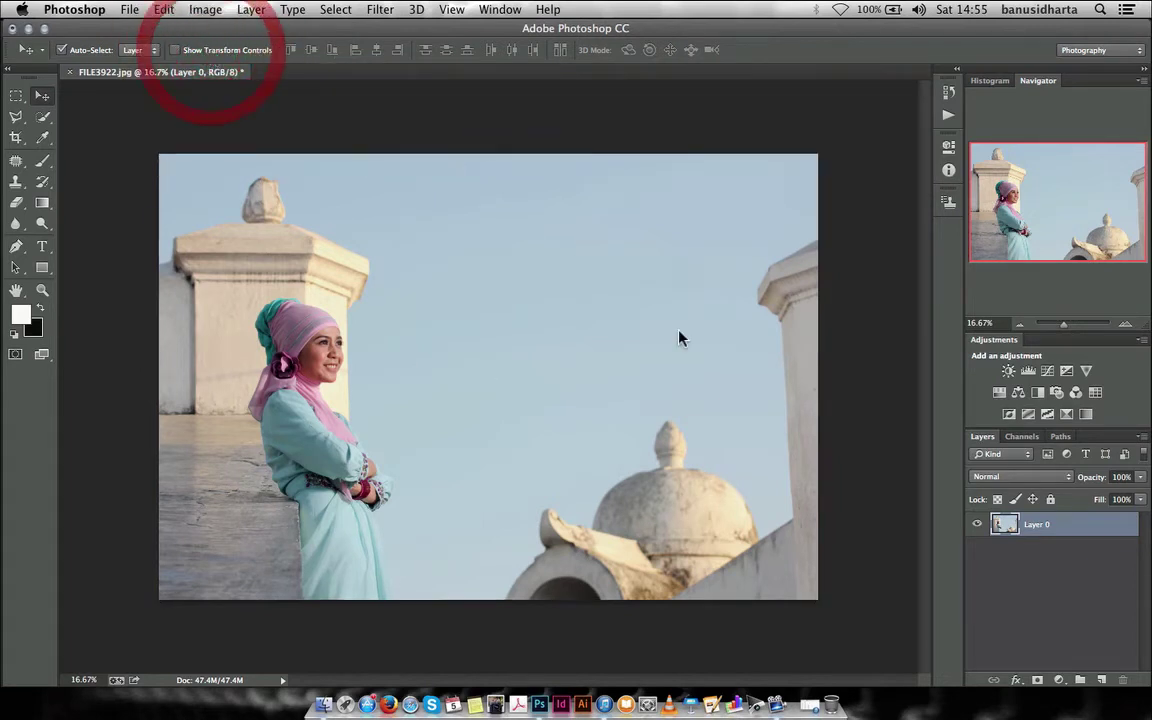
mouse_move(635, 334)
left_mouse_down()
mouse_move(468, 322)
mouse_move(563, 311)
mouse_move(607, 347)
mouse_move(645, 329)
mouse_move(585, 337)
mouse_move(423, 277)
mouse_move(527, 368)
mouse_move(622, 379)
left_mouse_up()
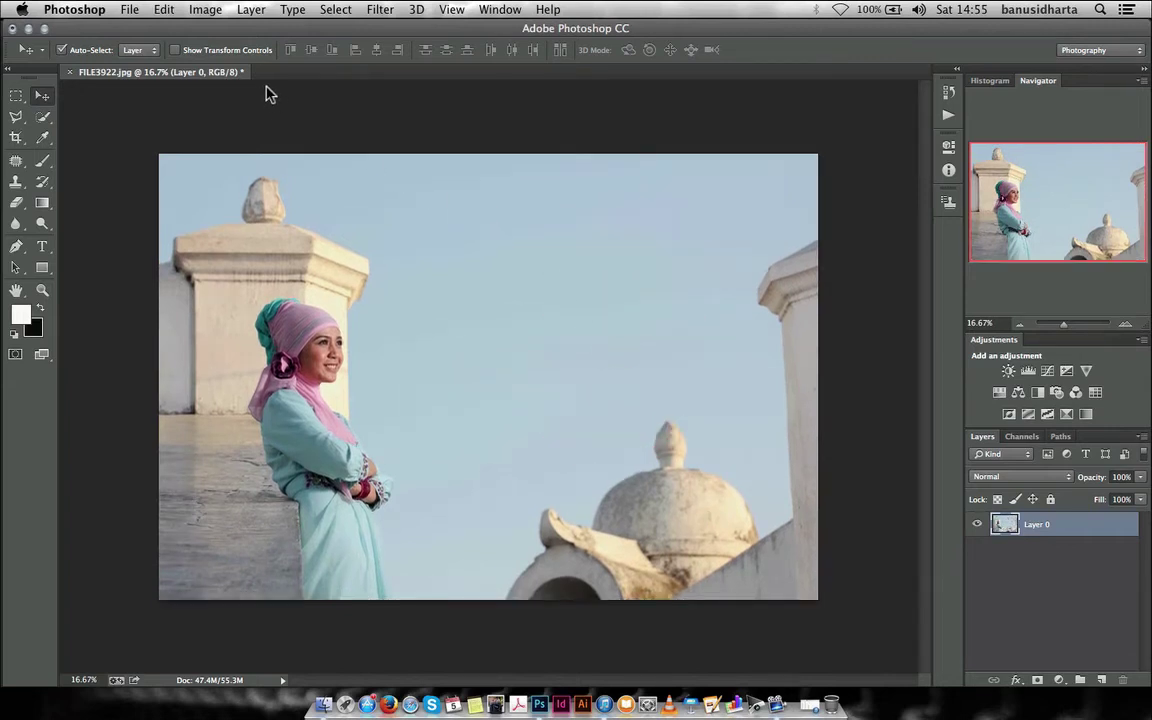
Step: Free-transform Layer 0 from its bottom-right corner to about 100.6% and commit it
left_click(229, 50)
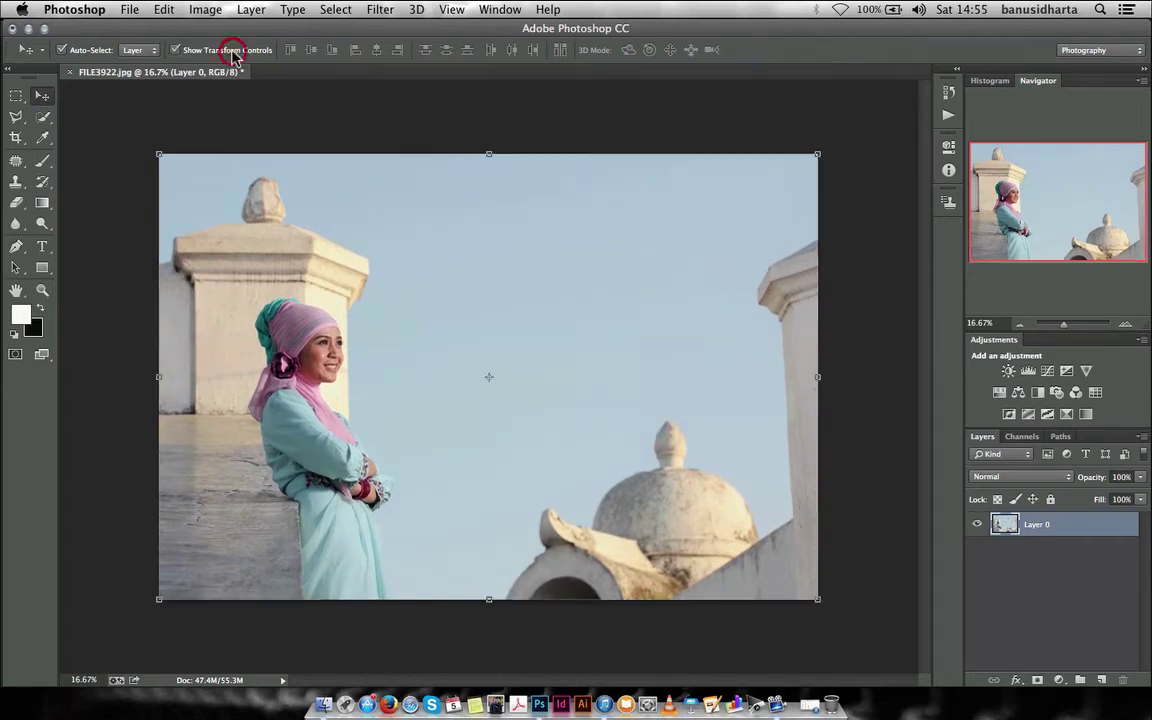
left_click_drag(548, 252, 556, 256)
left_click(818, 603)
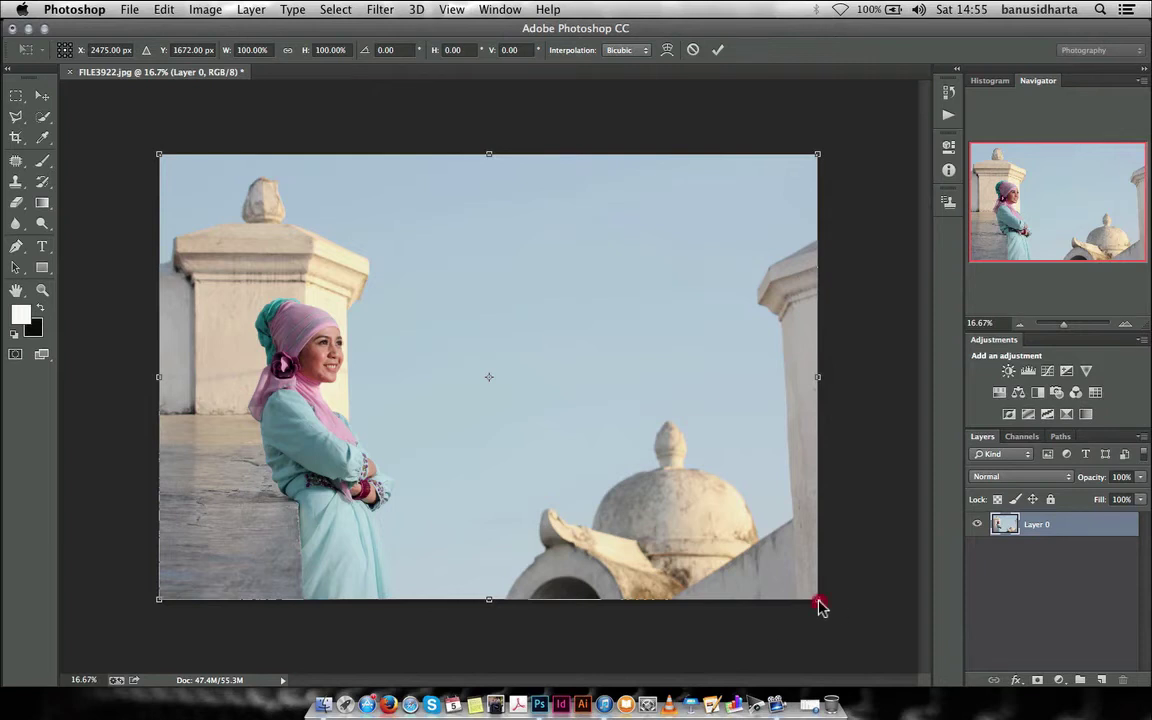
mouse_move(820, 606)
left_mouse_down()
mouse_move(838, 562)
mouse_move(781, 532)
mouse_move(866, 602)
left_mouse_up()
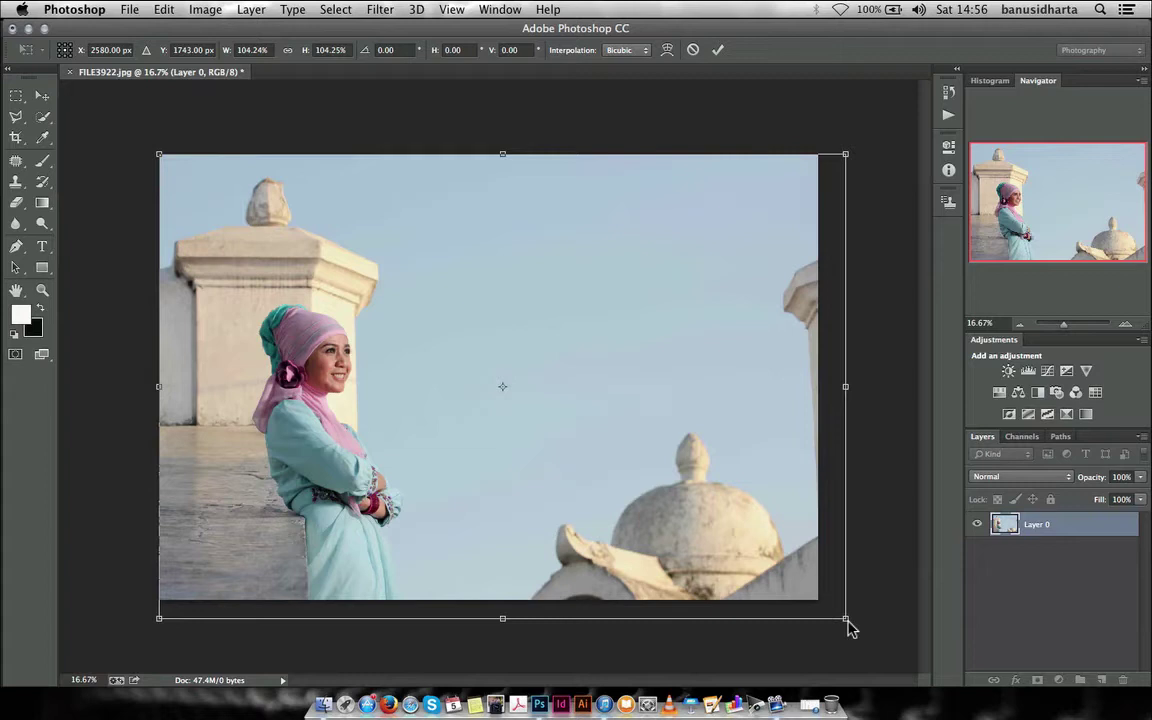
mouse_move(846, 620)
left_mouse_down()
mouse_move(739, 543)
mouse_move(856, 661)
mouse_move(756, 576)
mouse_move(851, 658)
mouse_move(781, 592)
mouse_move(859, 656)
mouse_move(619, 500)
mouse_move(823, 640)
mouse_move(764, 571)
mouse_move(822, 621)
mouse_move(830, 612)
mouse_move(614, 455)
mouse_move(597, 399)
mouse_move(589, 473)
mouse_move(695, 518)
left_mouse_up()
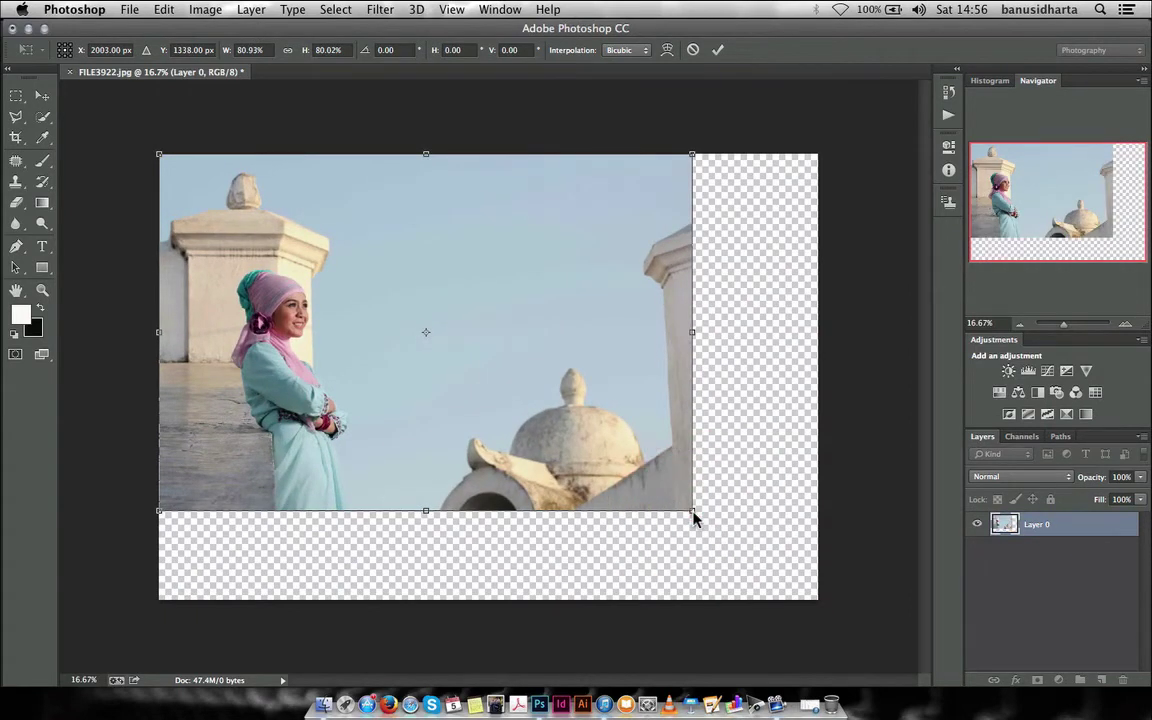
key("ctrl+z")
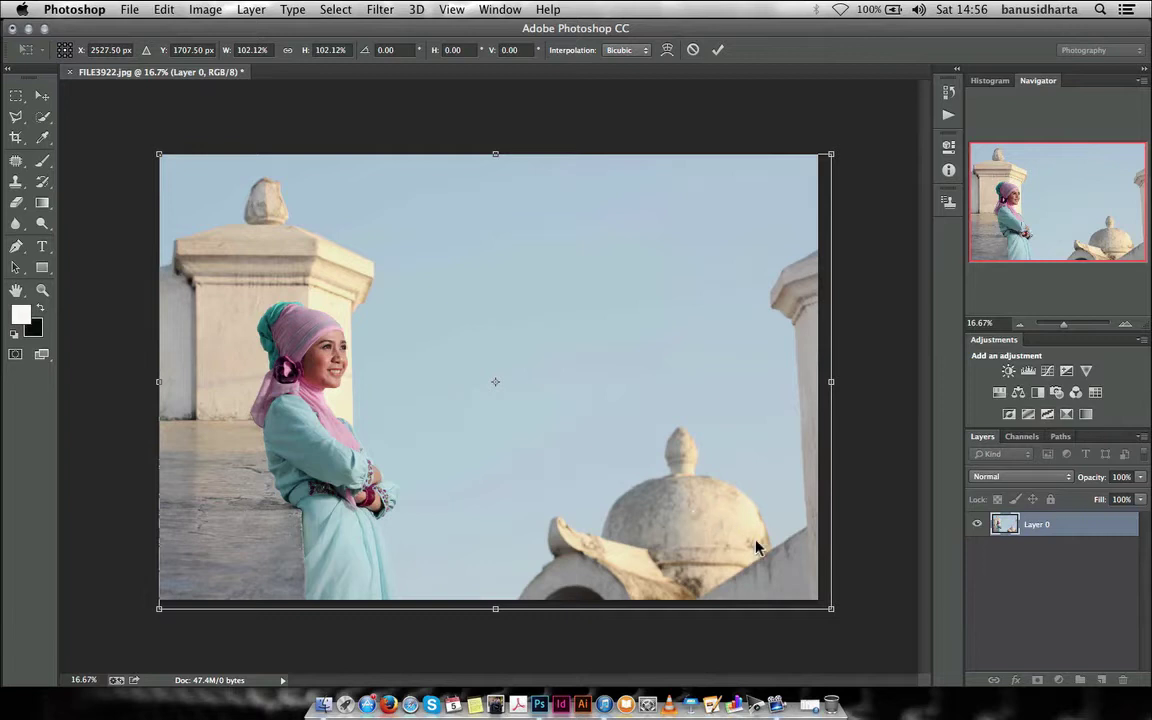
left_click_drag(834, 617, 818, 613)
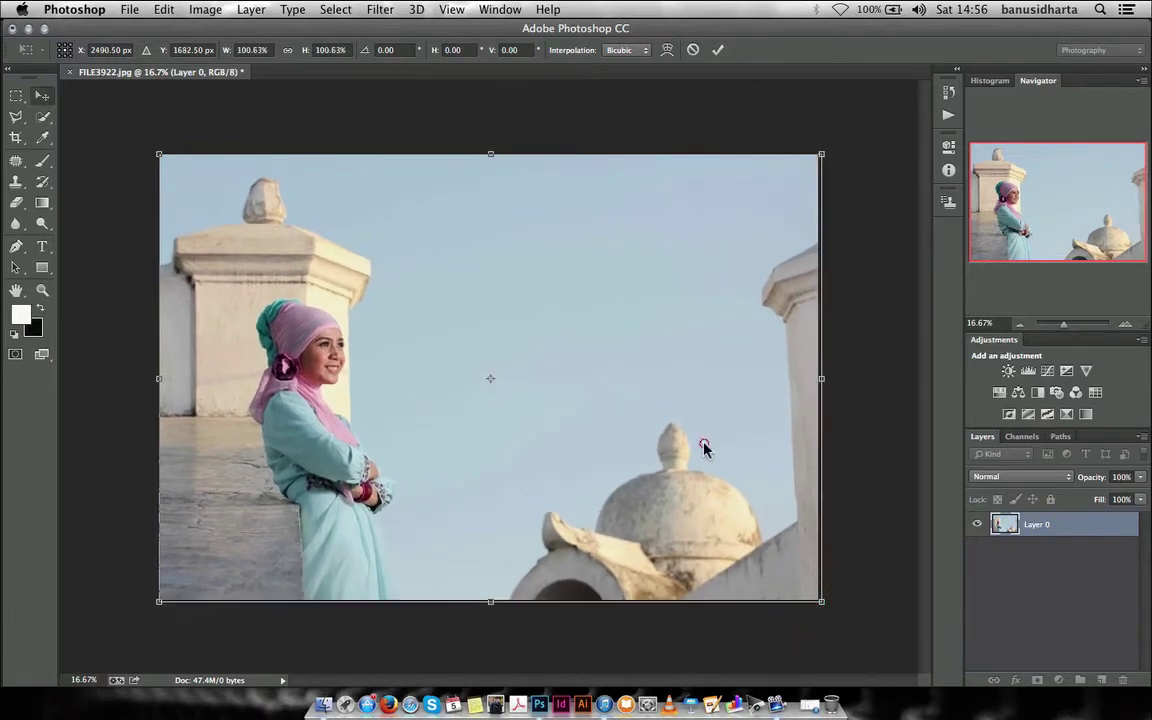
key("Return")
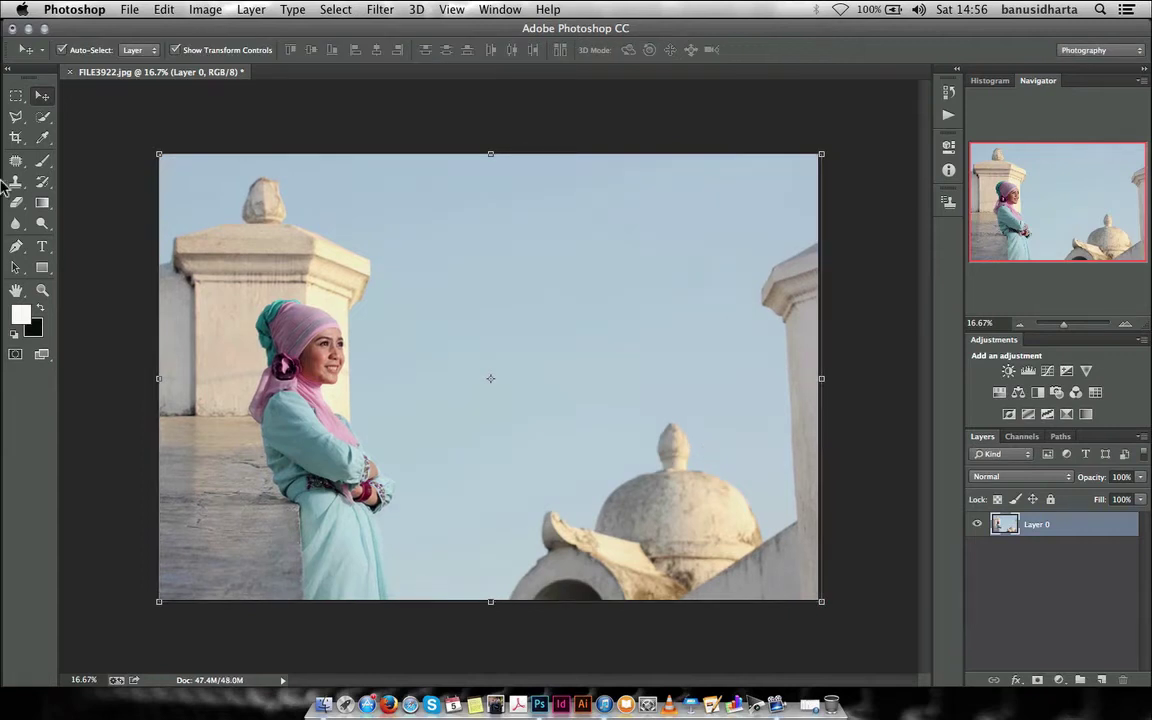
Step: Start a crop, adjust its top and right edges, and set resolution units to px/cm
left_click(16, 141)
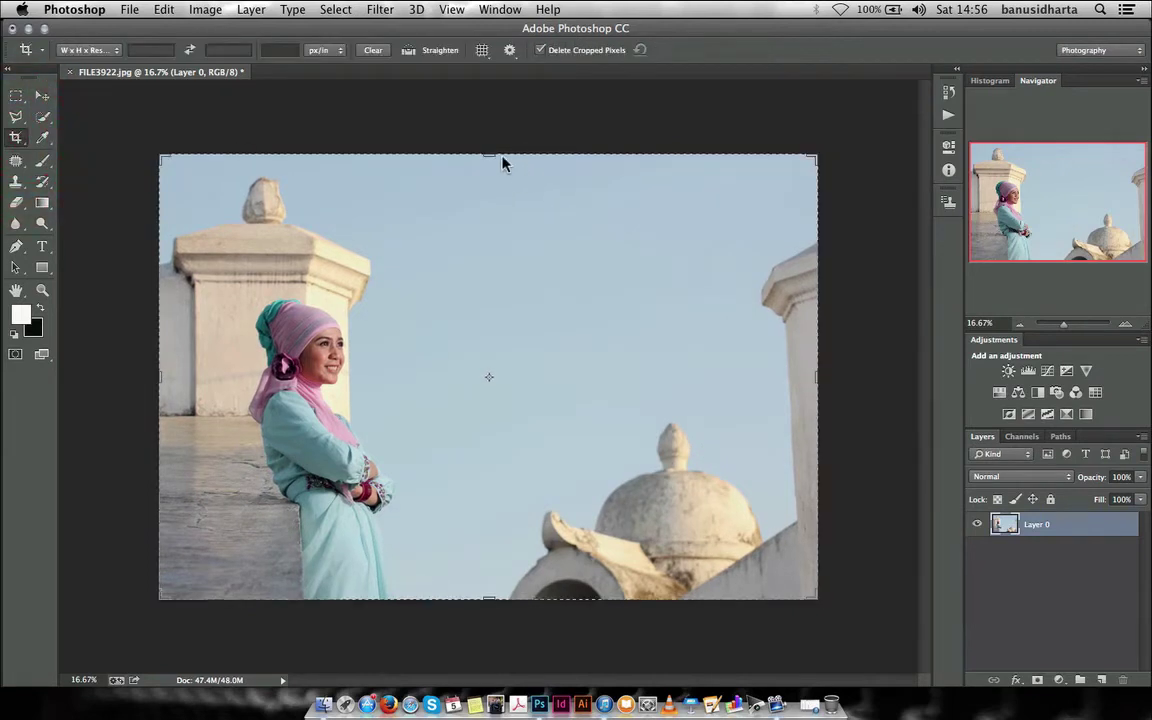
left_click_drag(487, 158, 489, 160)
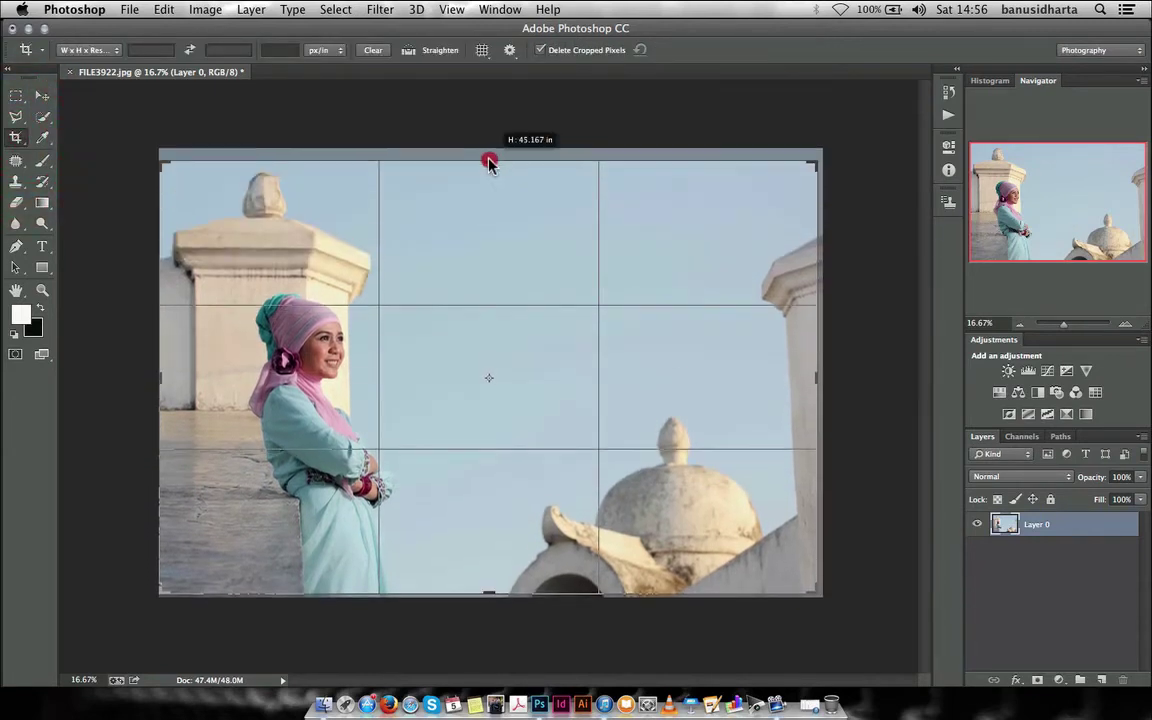
mouse_move(816, 379)
left_mouse_down()
mouse_move(797, 372)
mouse_move(818, 370)
left_mouse_up()
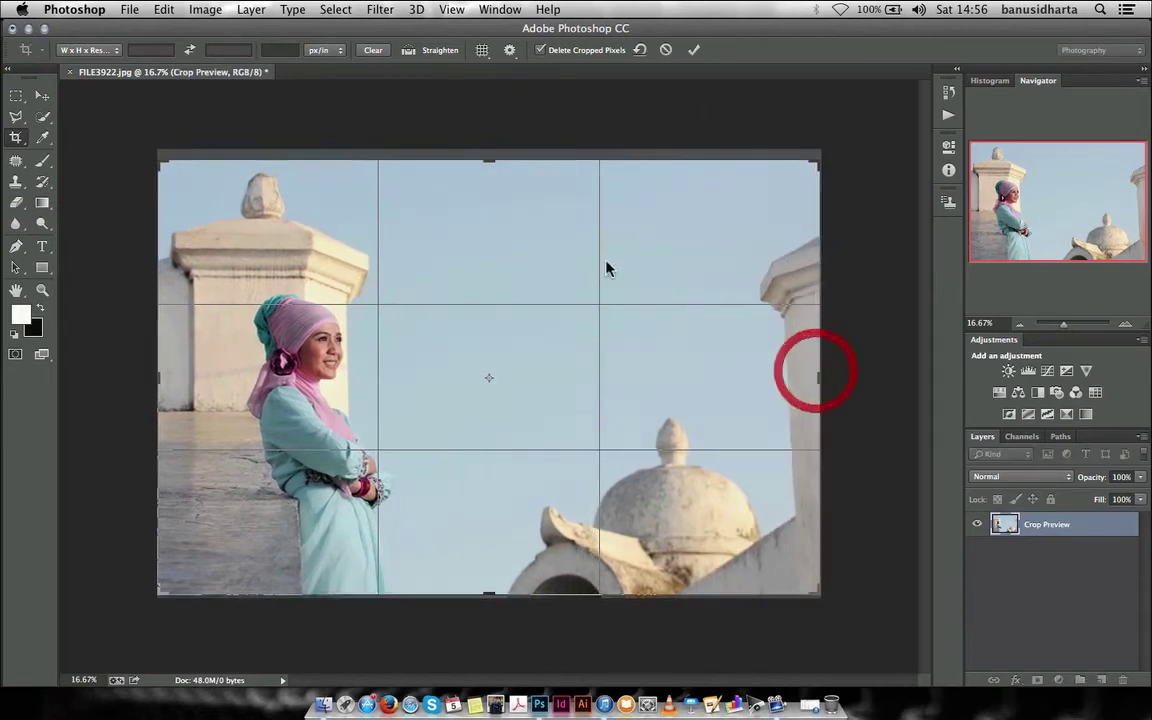
left_click(229, 50)
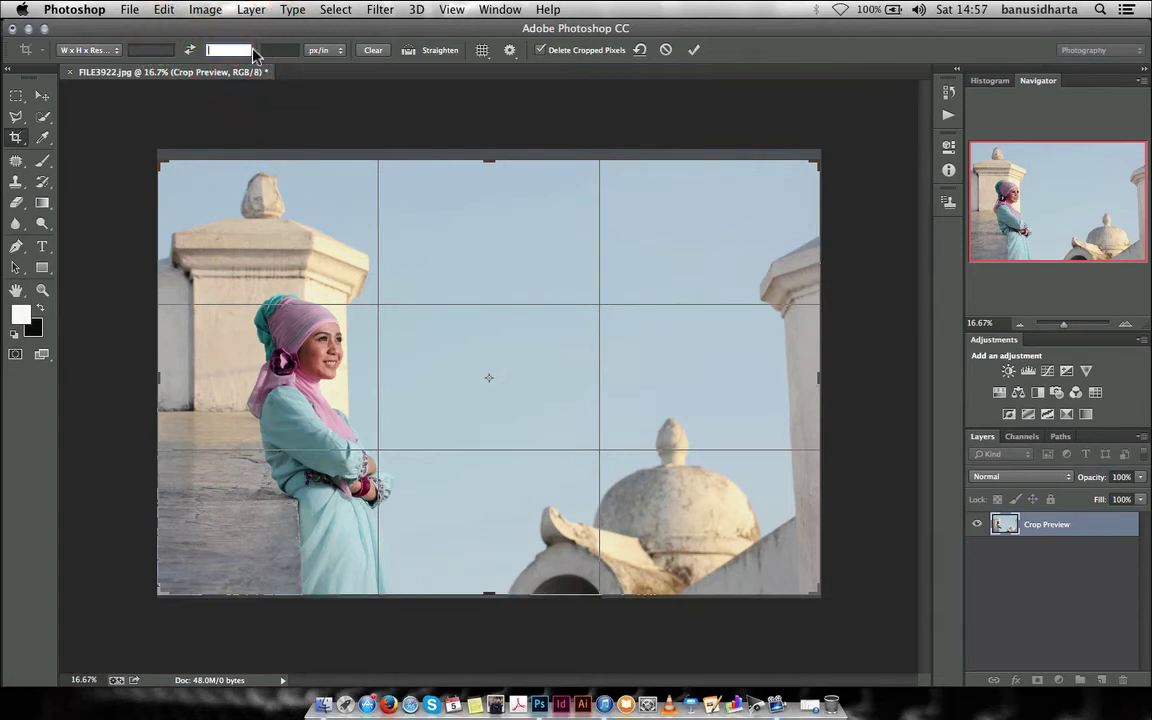
left_click(158, 50)
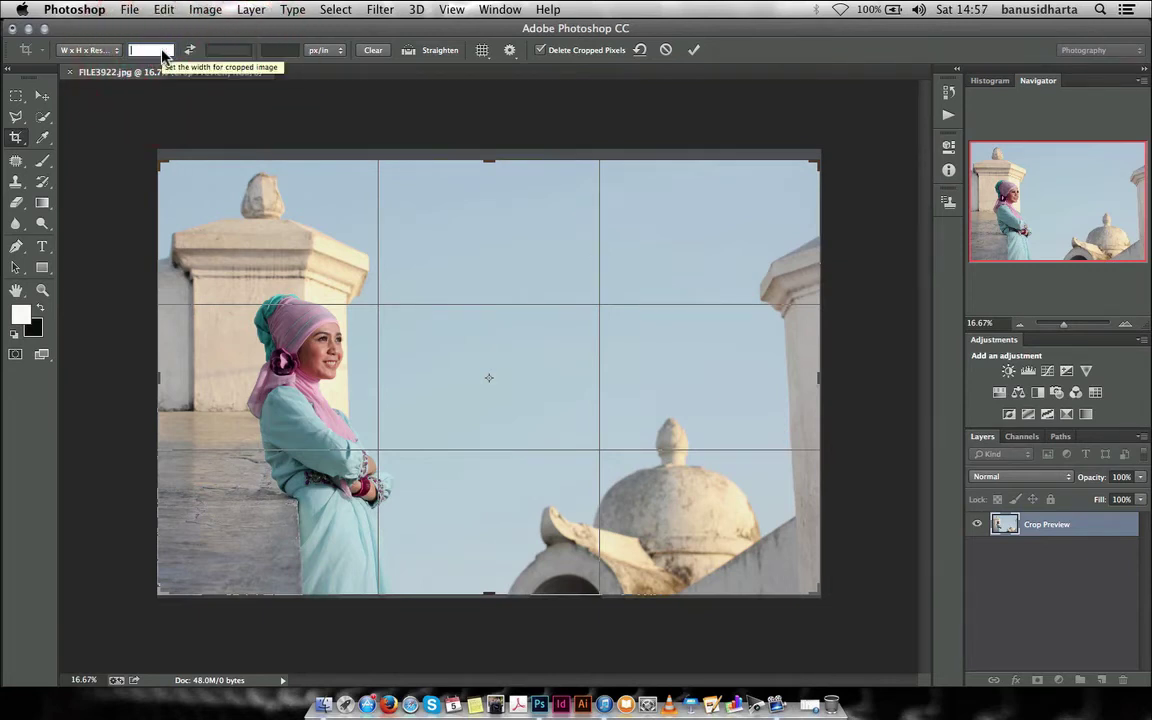
left_click(332, 51)
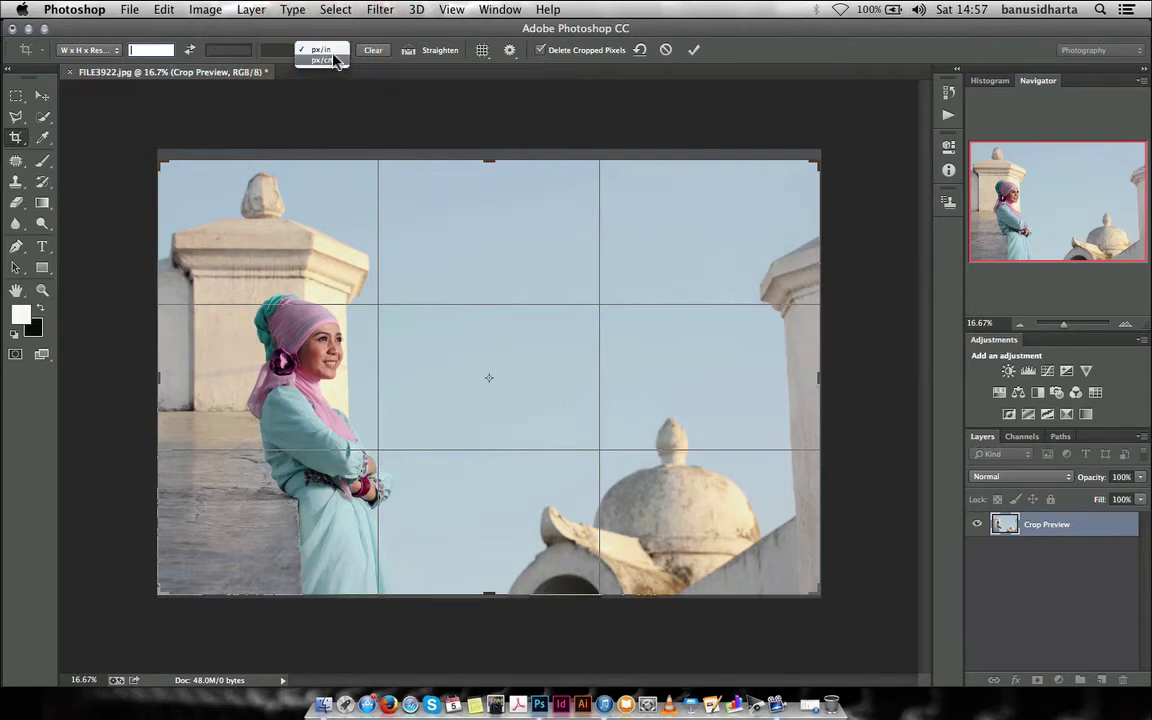
left_click(325, 59)
left_click(332, 51)
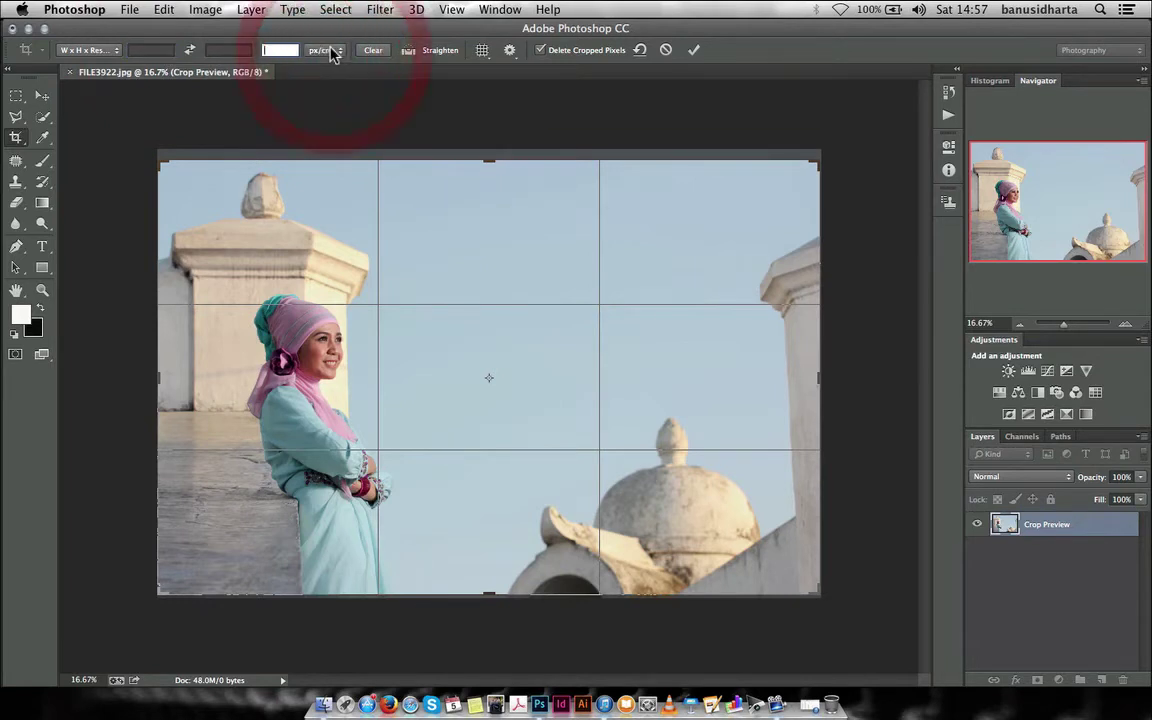
left_click(332, 51)
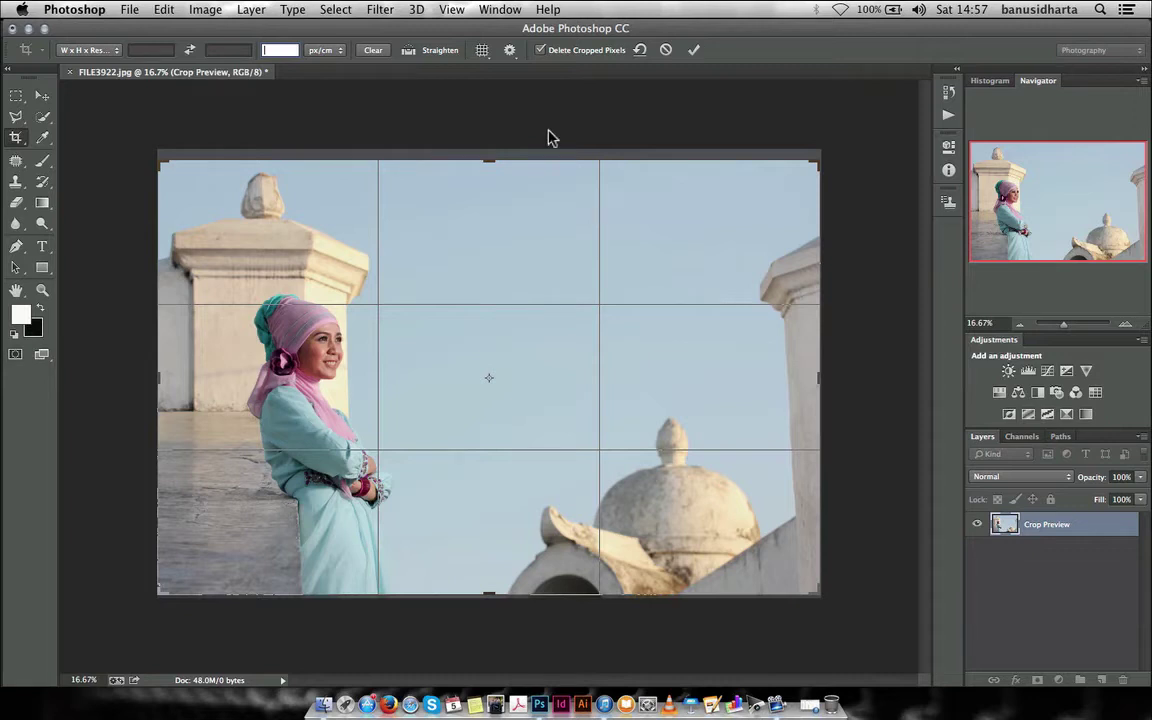
Step: Fine-tune the crop's top and right edges and review its width, height and resolution values
left_click_drag(820, 386, 813, 385)
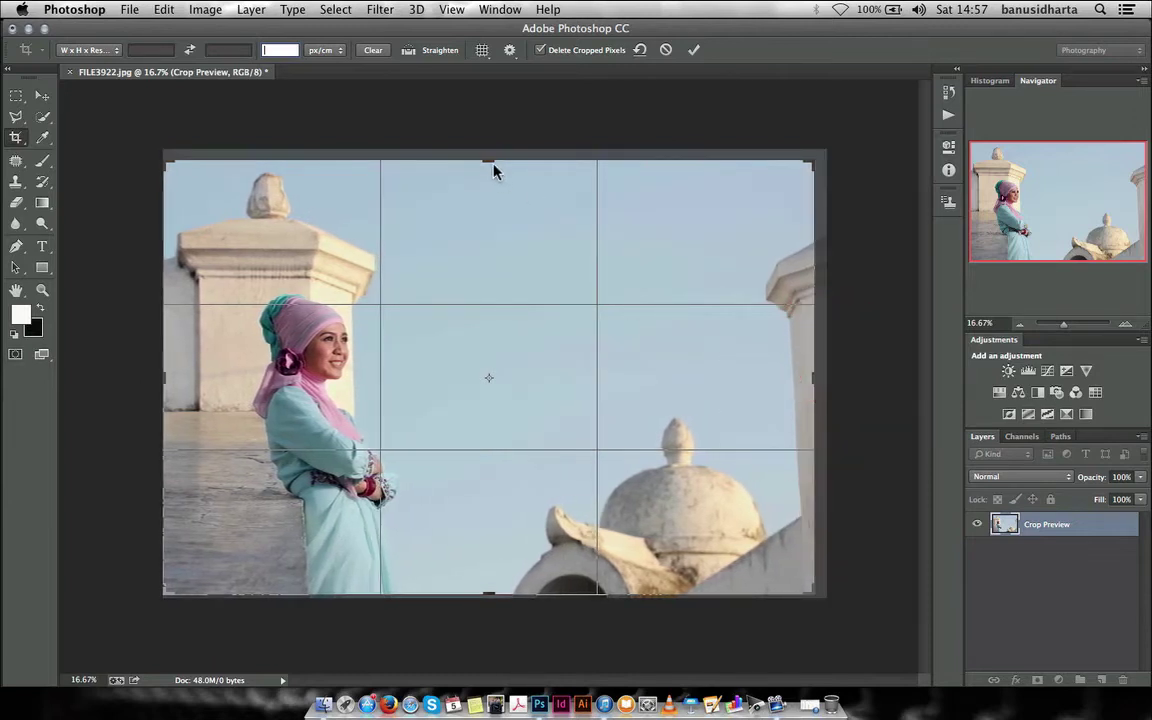
left_click_drag(494, 167, 490, 160)
left_click_drag(810, 385, 817, 378)
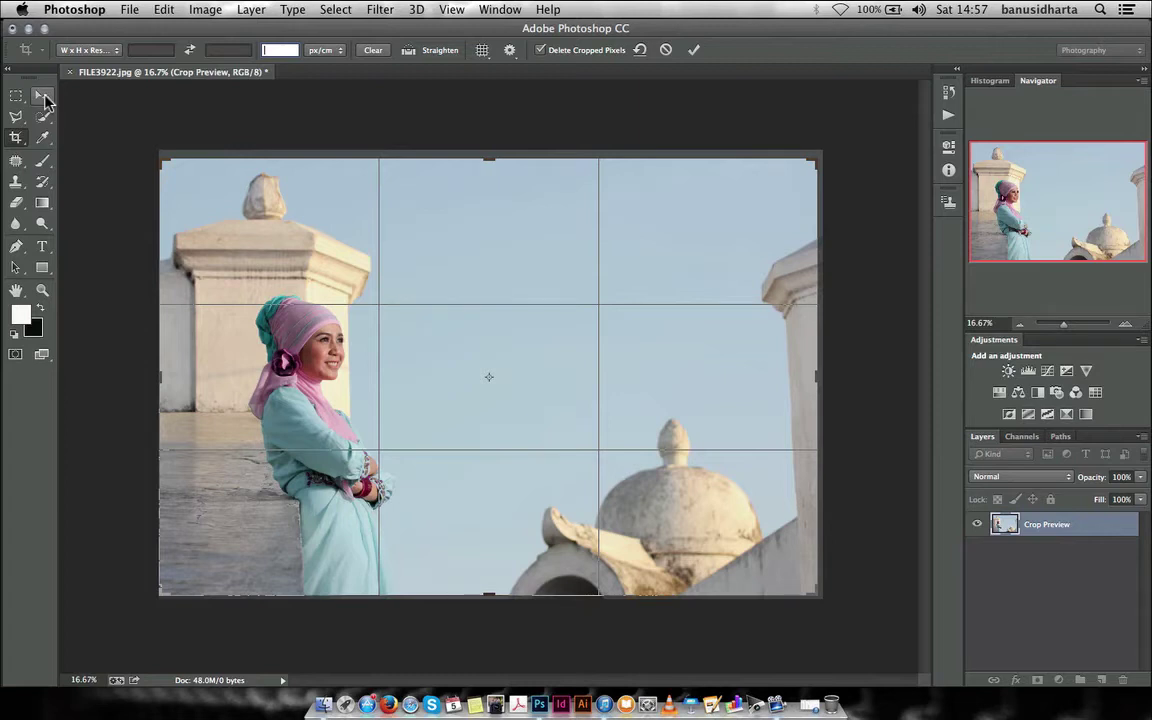
left_click(225, 50)
left_click(160, 50)
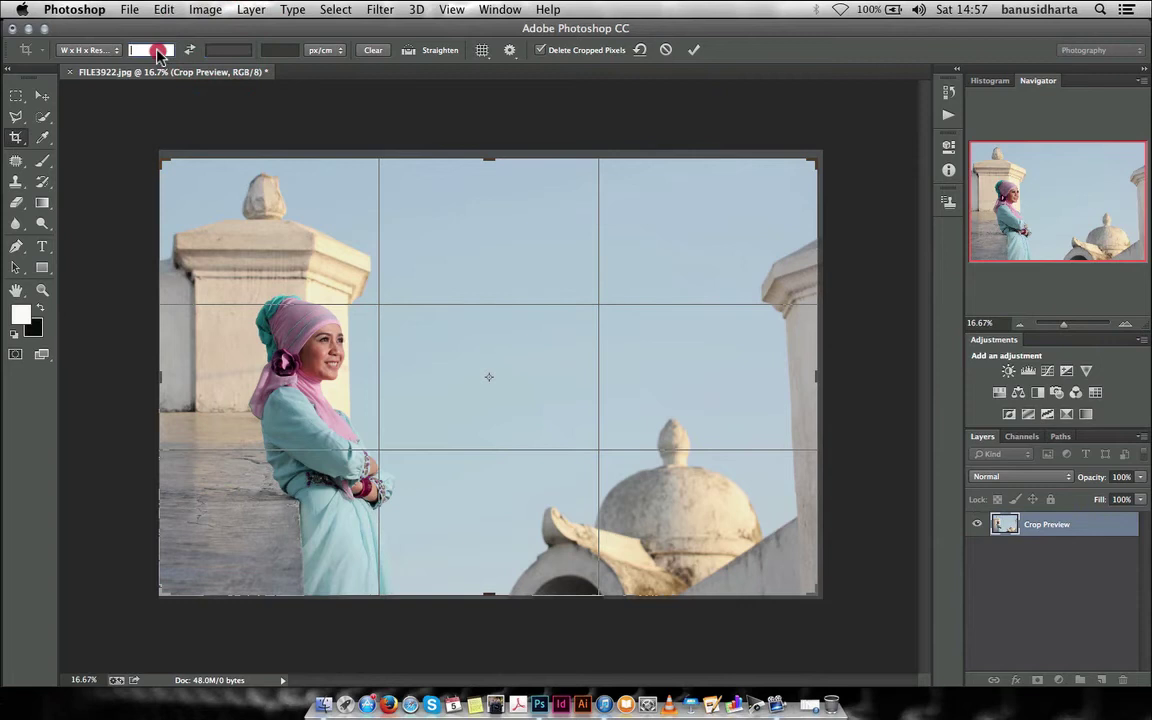
left_click(220, 50)
left_click(278, 50)
left_click(350, 118)
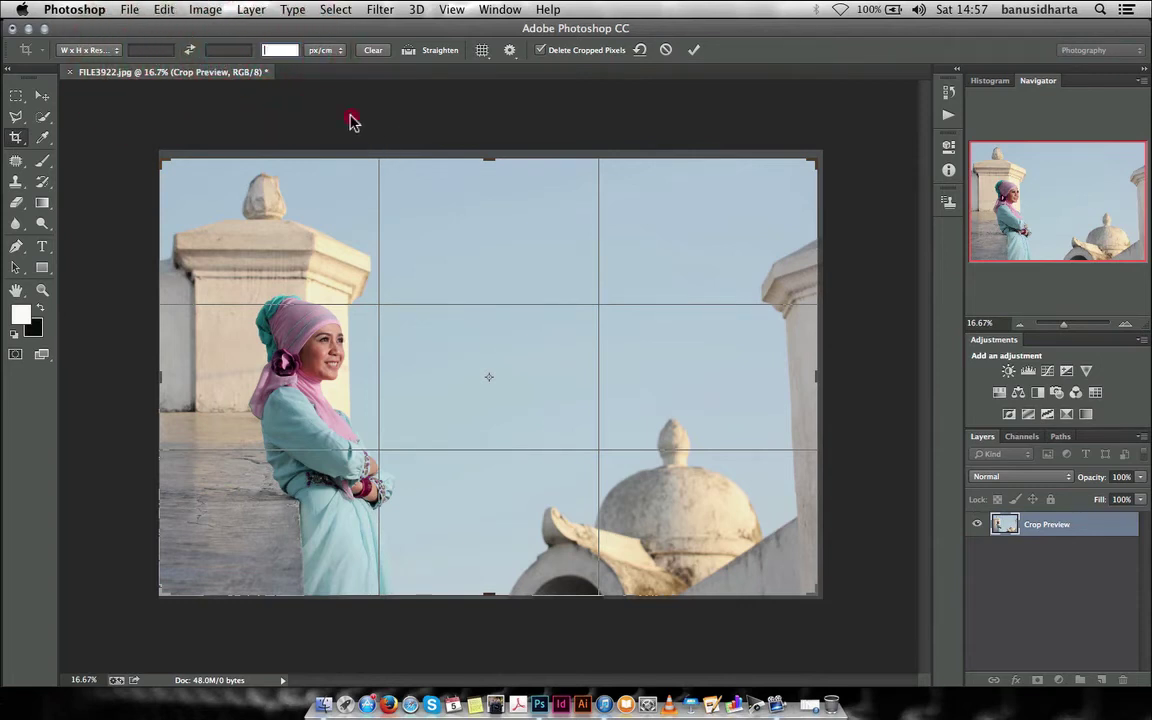
Step: Cancel the crop to keep the full photo, return to the Move tool, and open Image > Adjustments
left_click(42, 95)
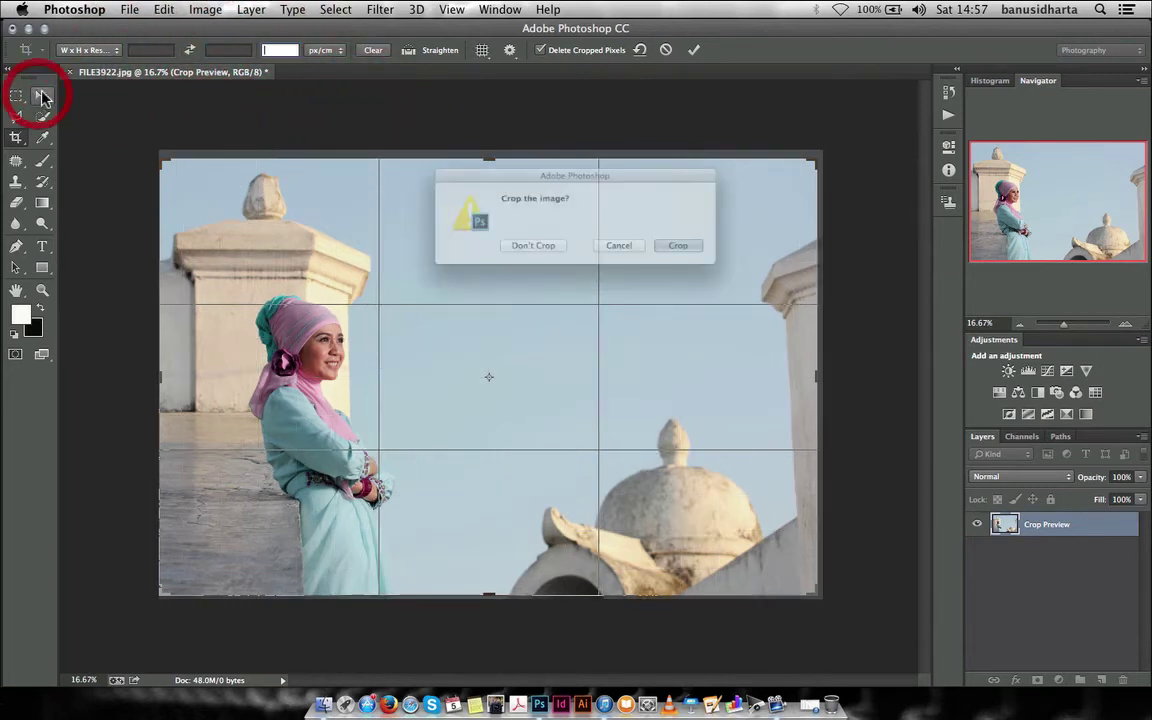
left_click(522, 254)
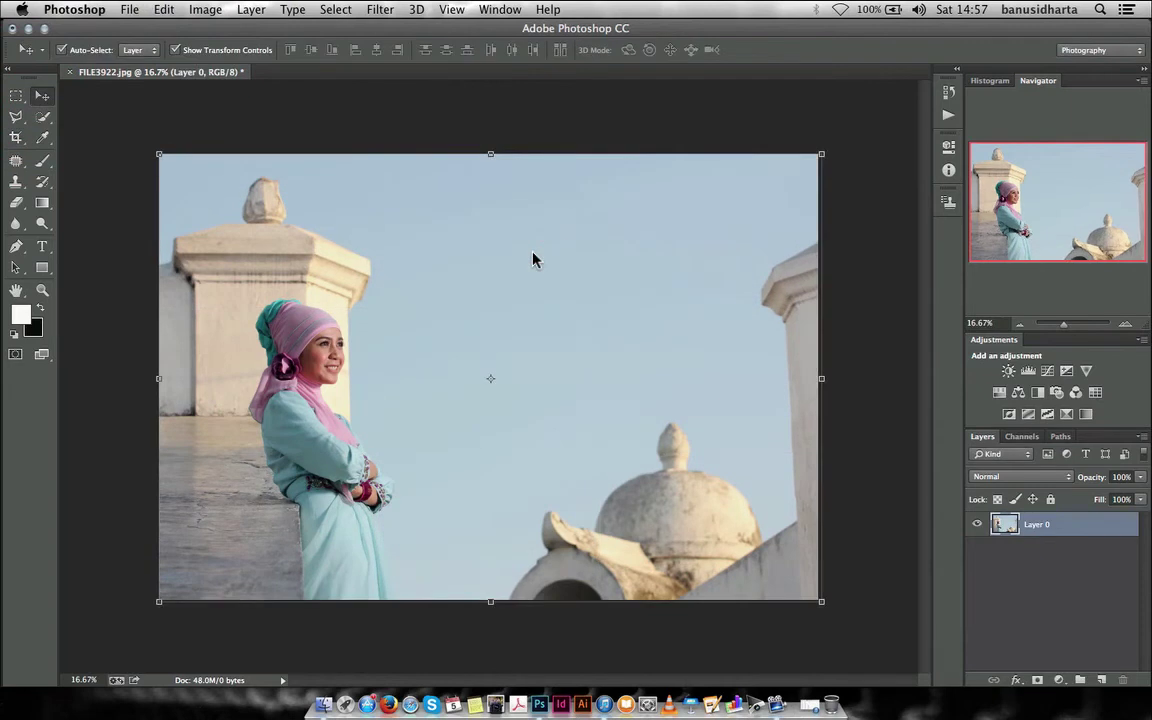
left_click(15, 137)
left_click(544, 311)
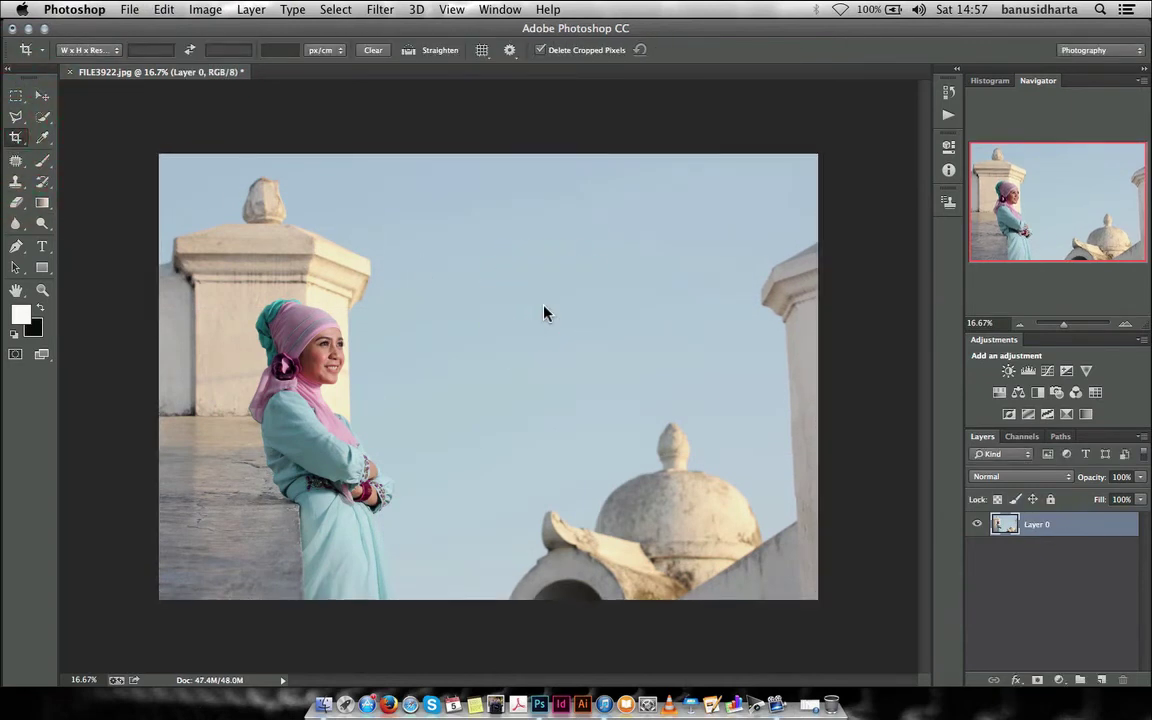
left_click(42, 95)
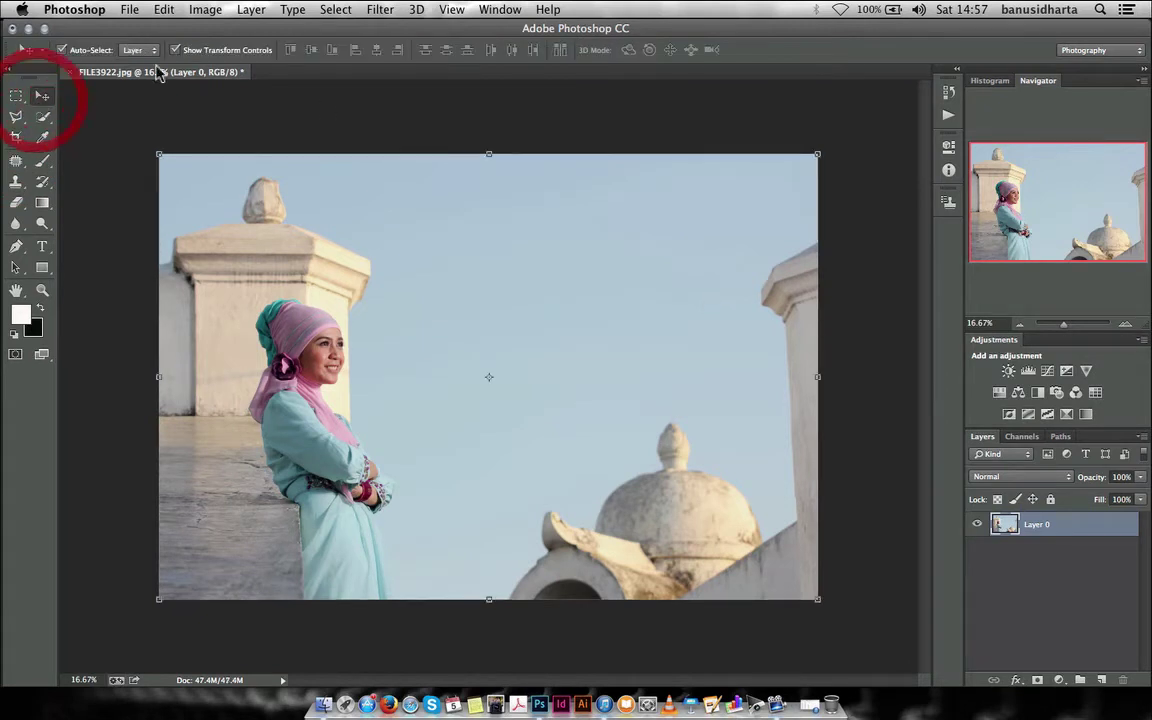
left_click(203, 12)
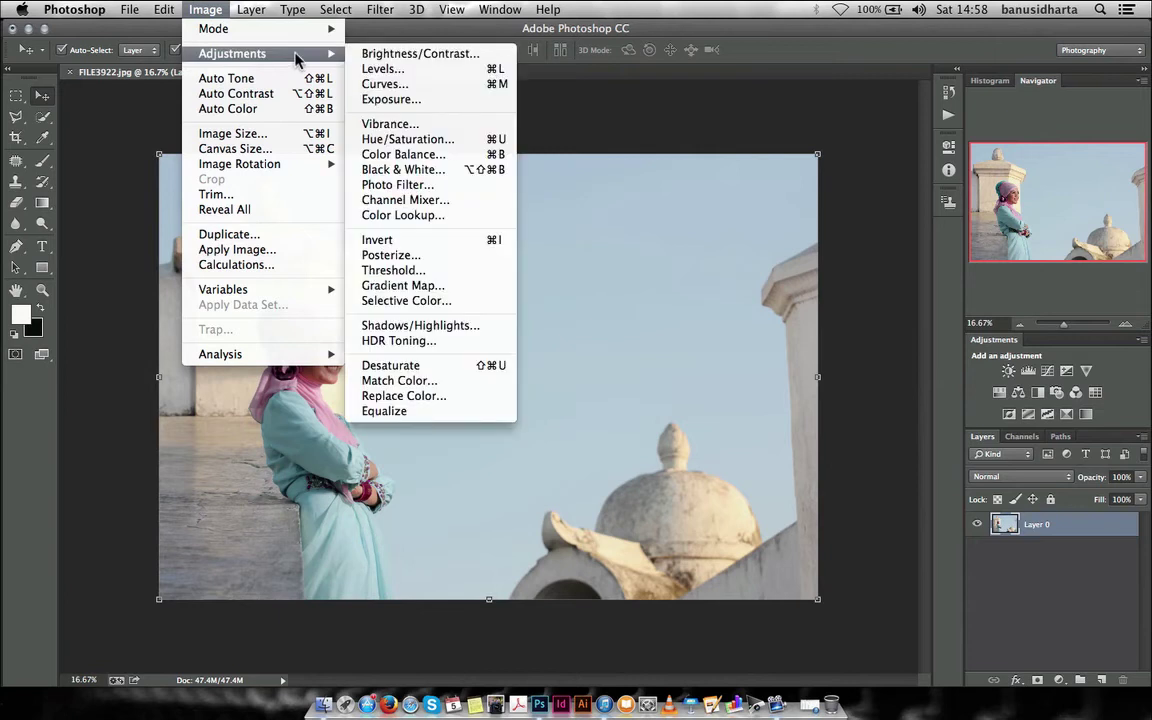
mouse_move(232, 53)
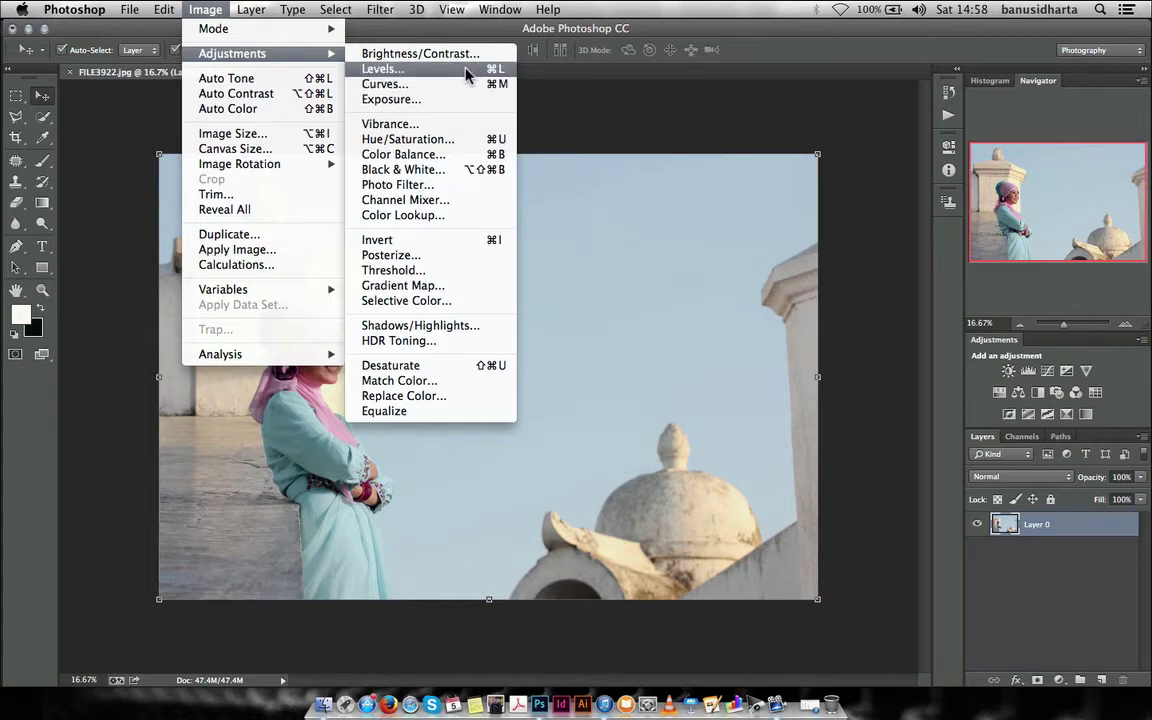
Step: Open the Levels dialog and zoom in and out to inspect the portrait
left_click(466, 69)
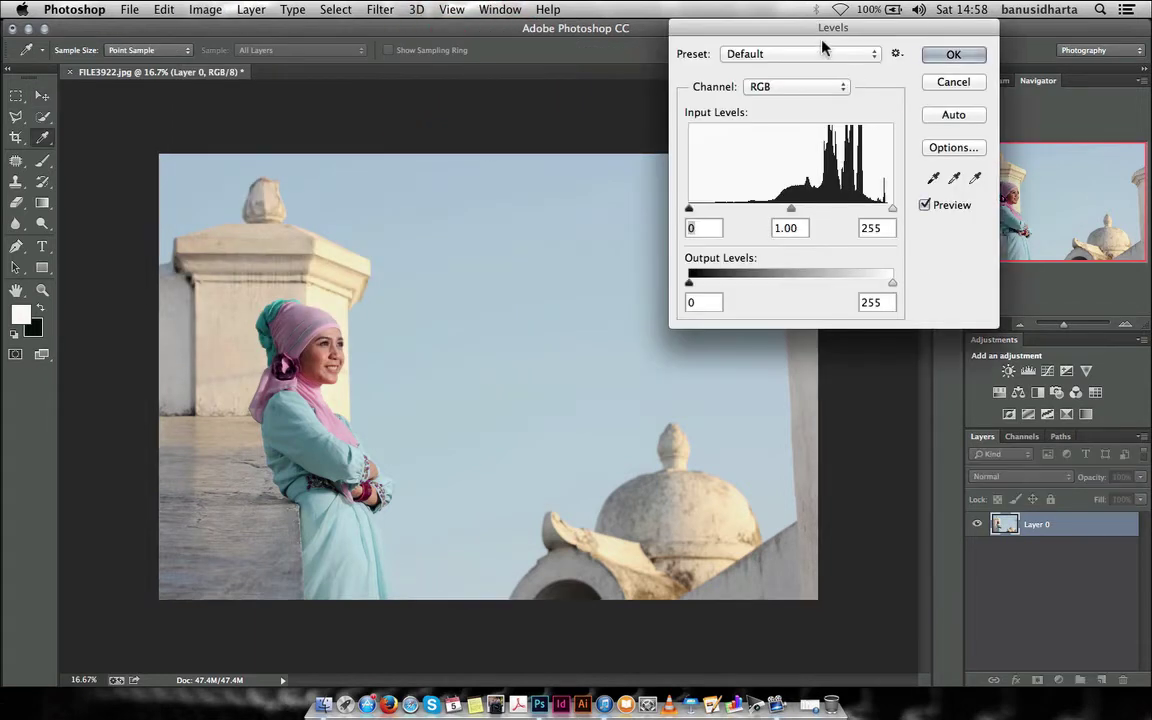
left_click_drag(822, 33, 703, 50)
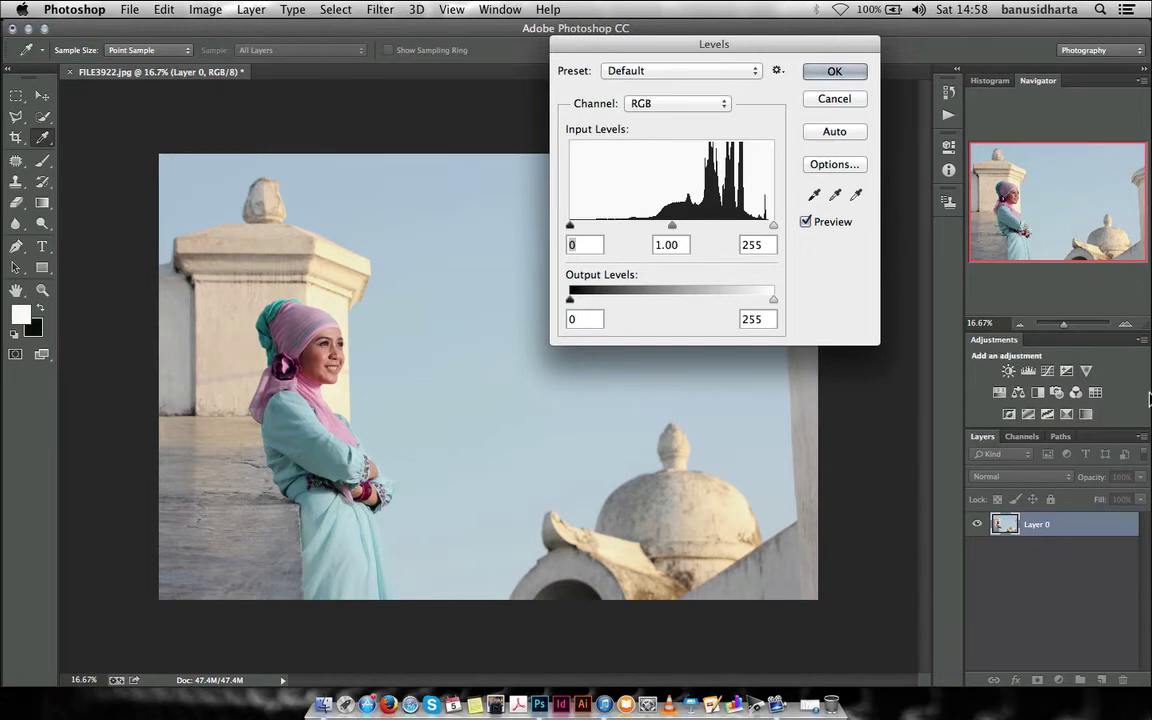
left_click(1073, 330)
key("super+plus")
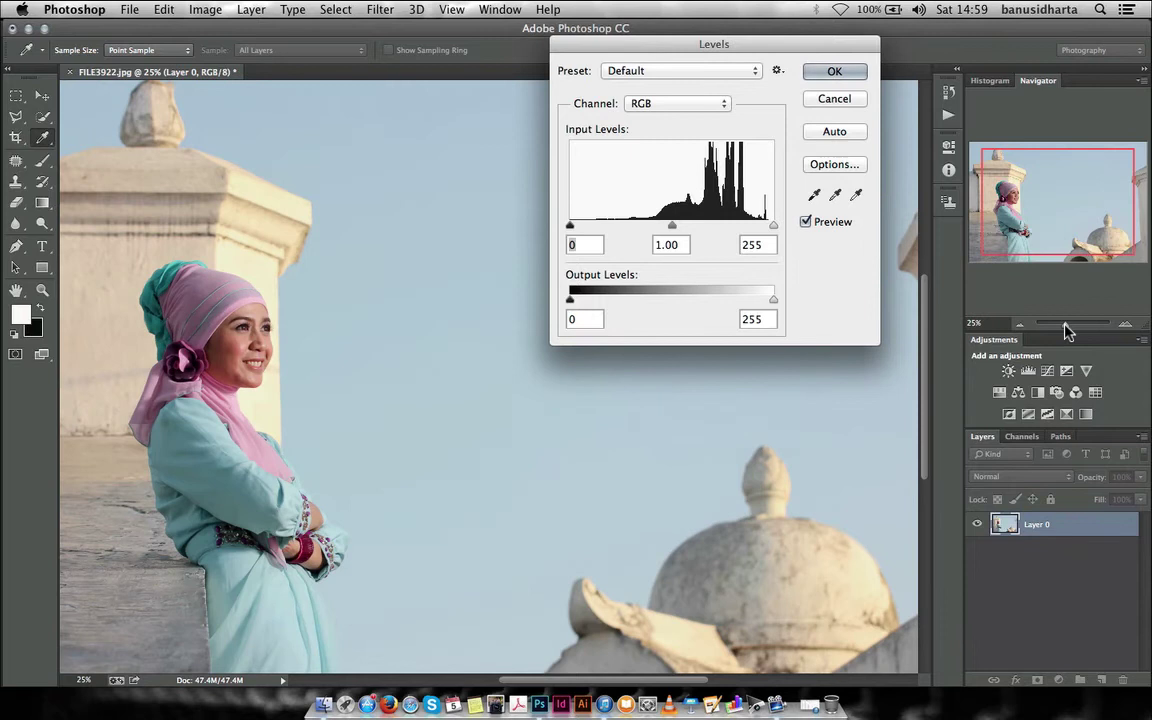
key("super+plus")
key("super+minus")
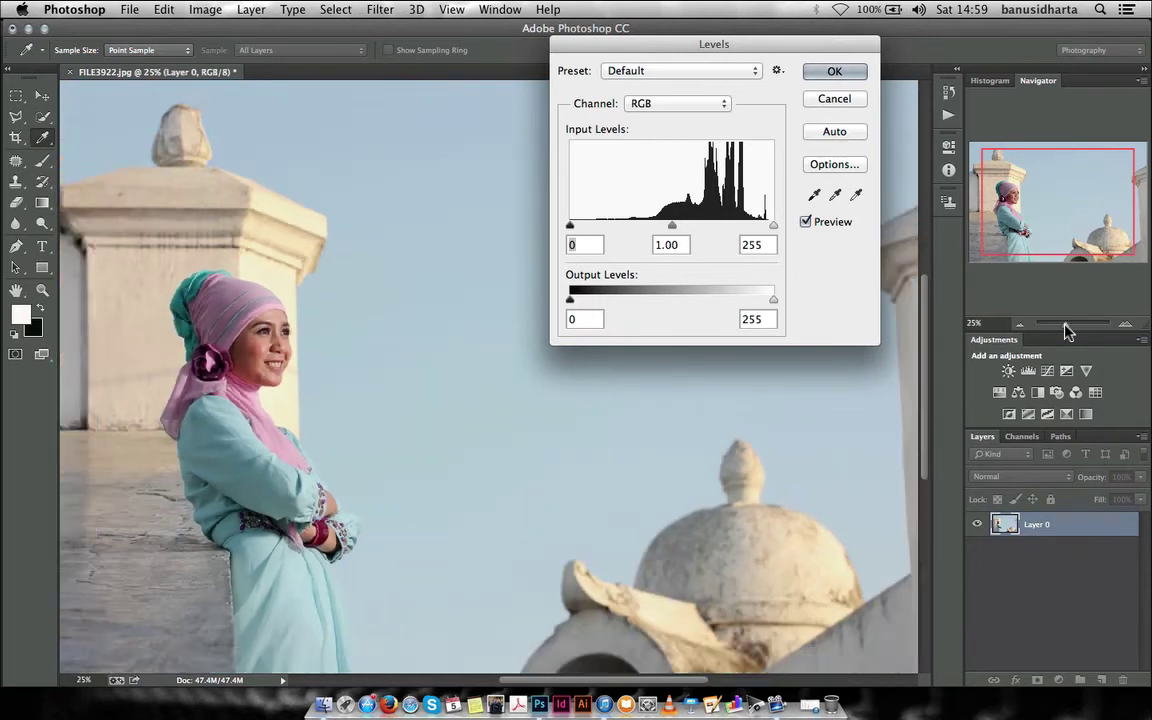
key("super+minus")
key("super+plus")
key("super+minus")
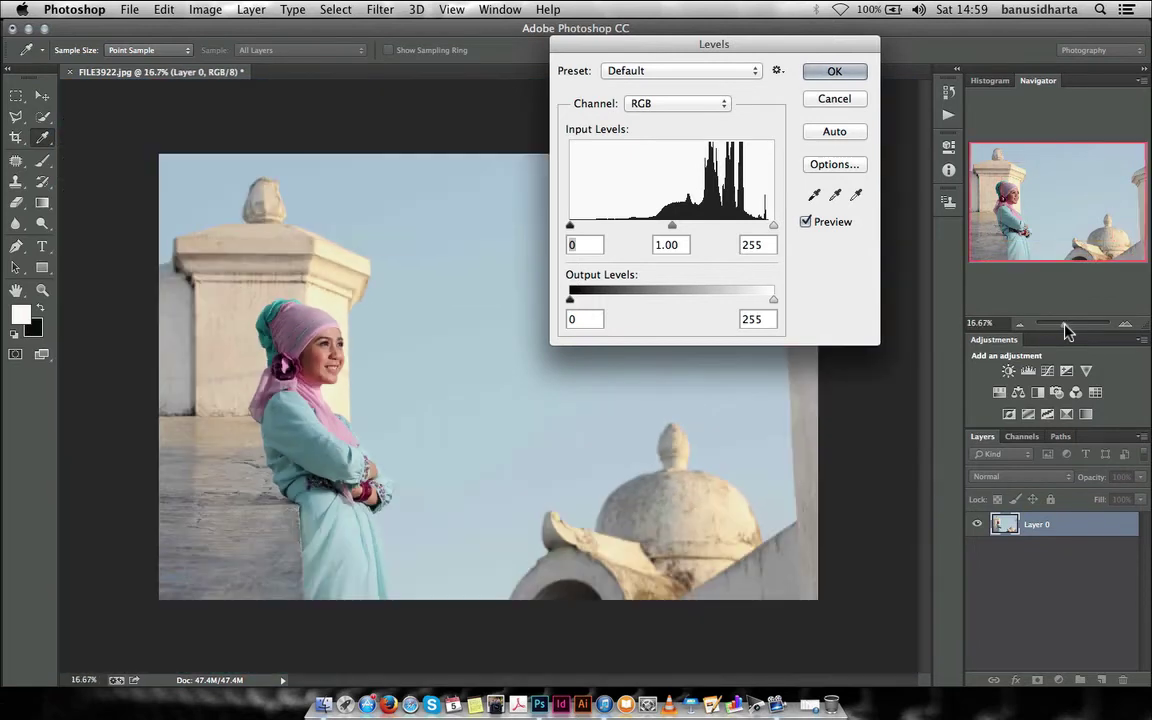
key("super+plus")
key("super+minus")
key("super+plus")
key("super+minus")
key("super+minus")
key("super+plus")
key("super+plus")
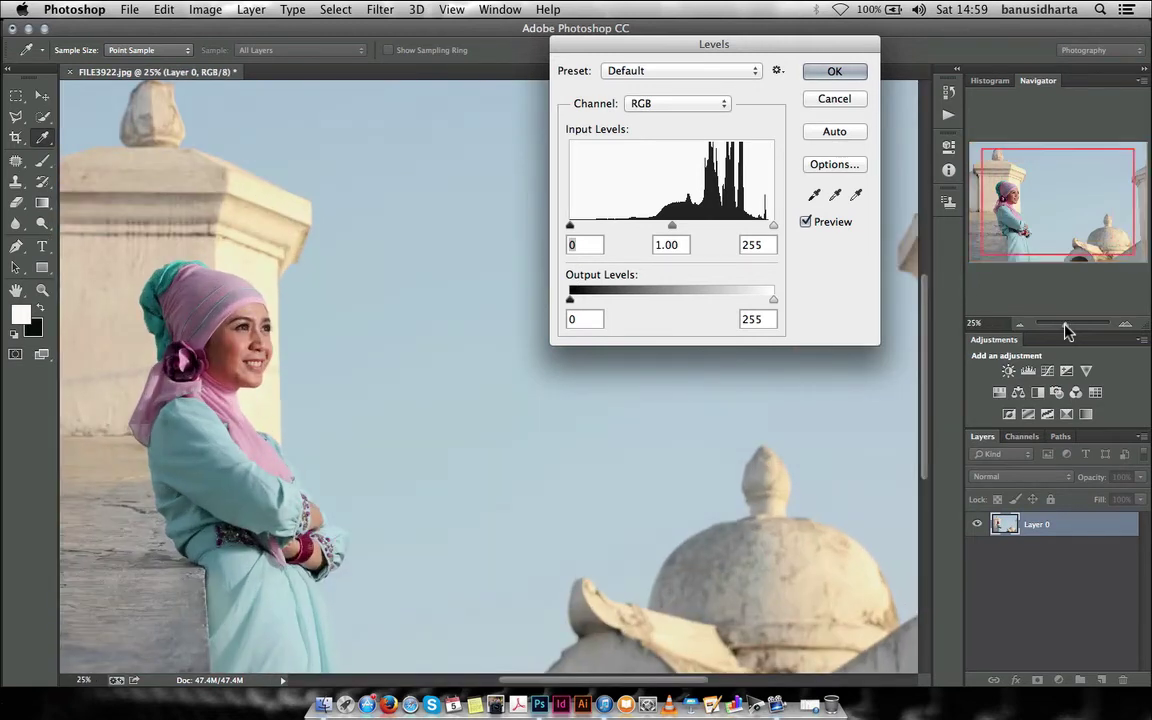
key("super+plus")
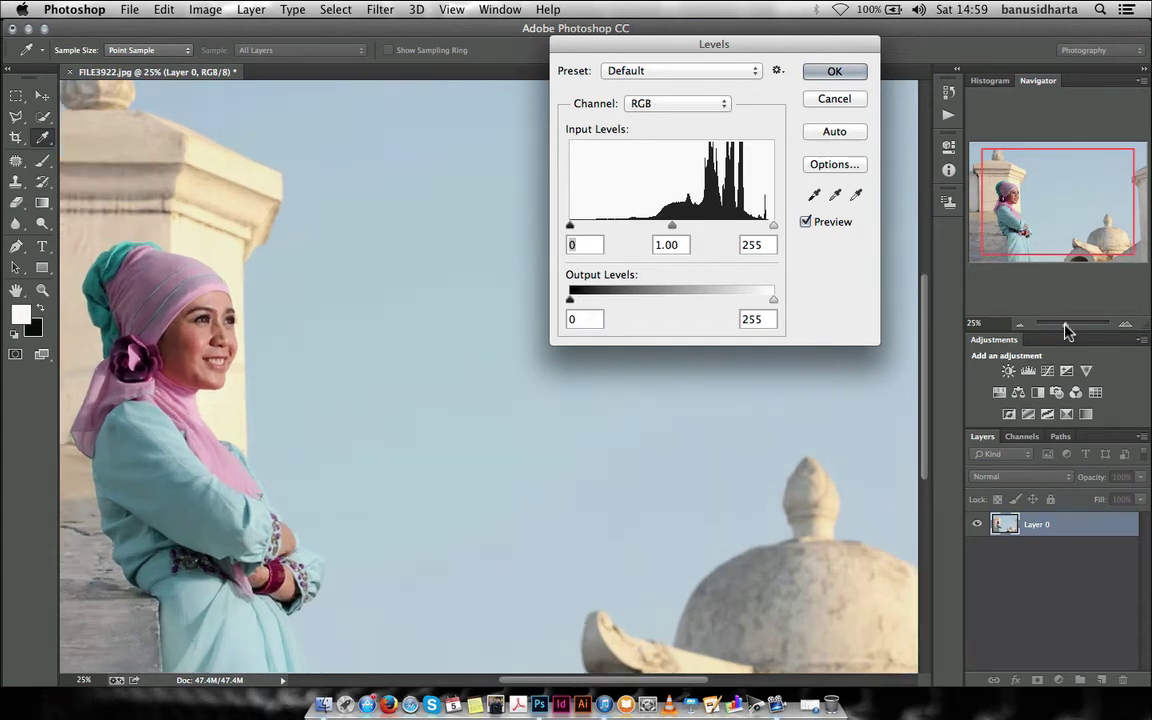
key("super+plus")
key("super+minus")
key("super+minus")
key("super+minus")
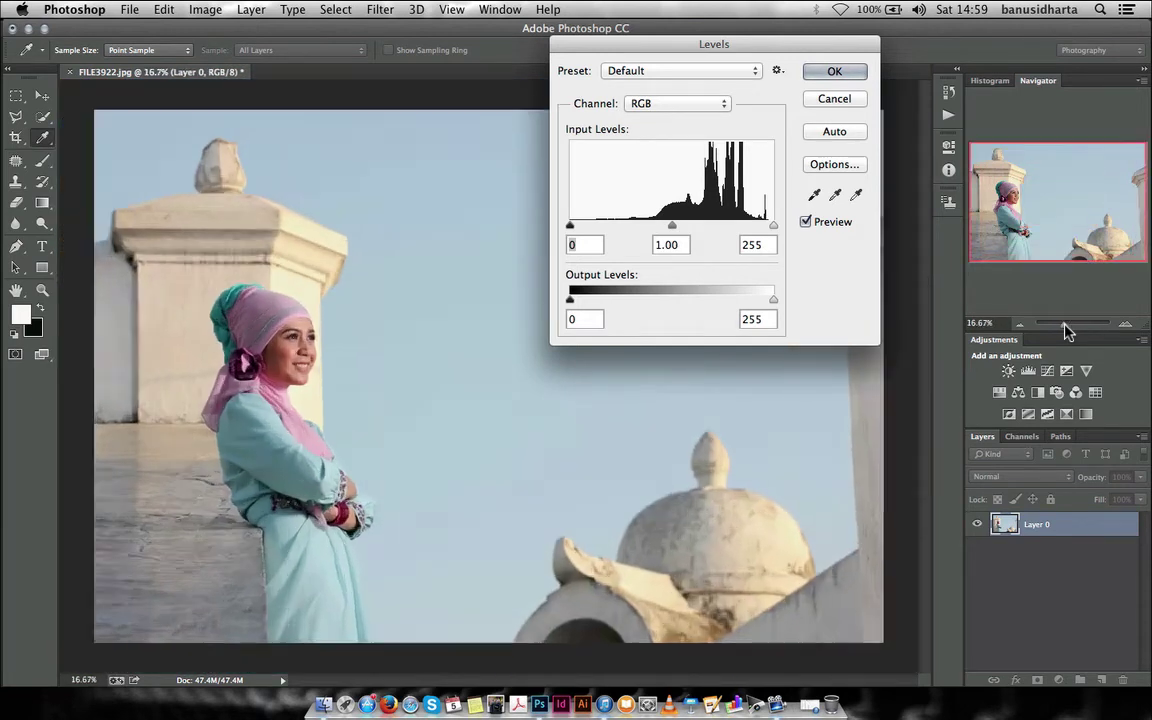
key("super+plus")
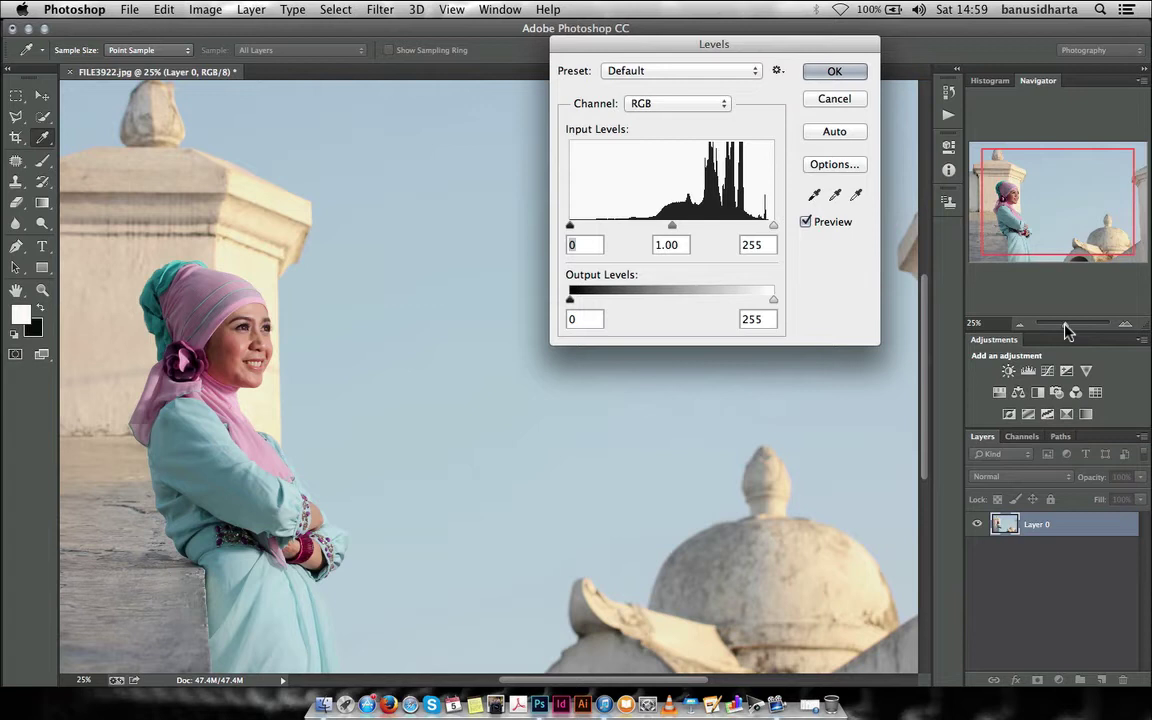
key("super+minus")
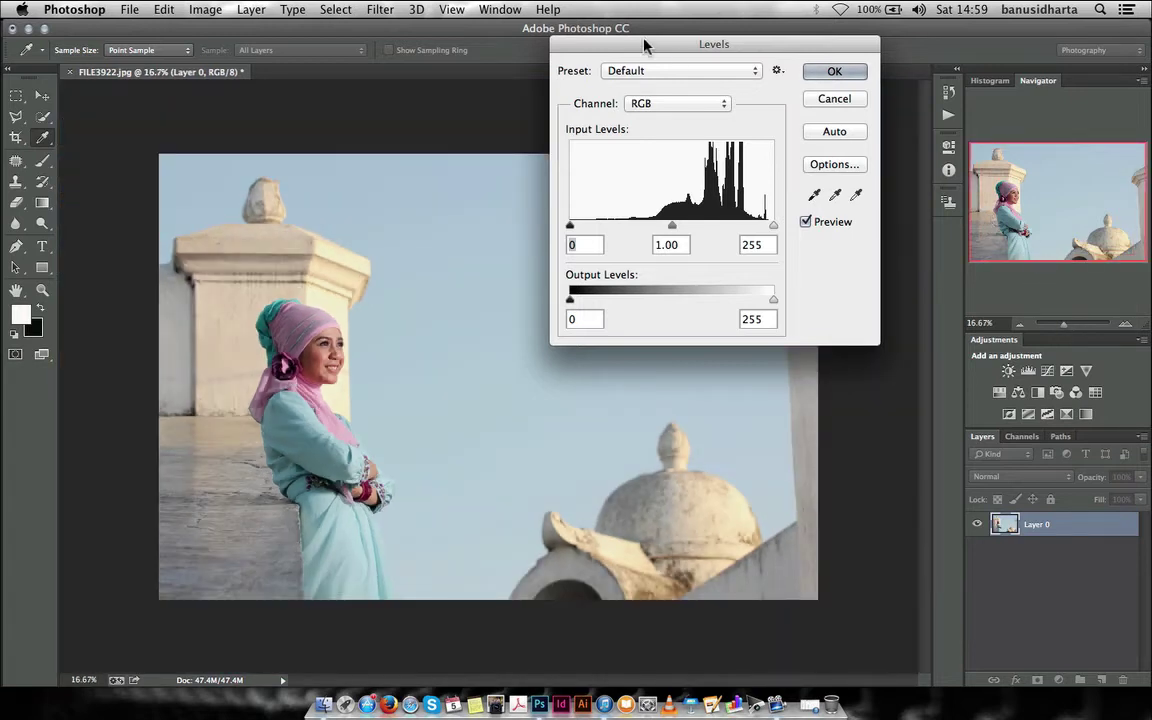
Step: Set the Levels inputs to 18 black point, 1.28 midtones and 244 white point
left_click_drag(702, 42, 799, 42)
left_click_drag(769, 223, 762, 225)
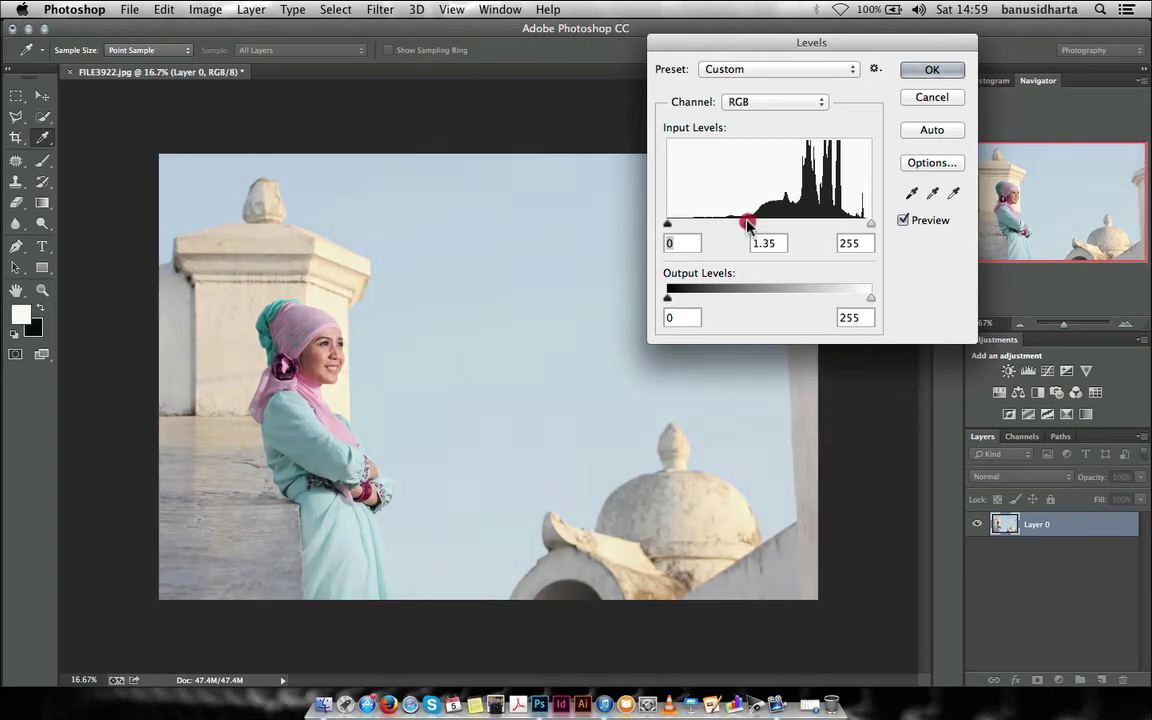
left_click_drag(756, 226, 751, 224)
left_click_drag(674, 228, 681, 225)
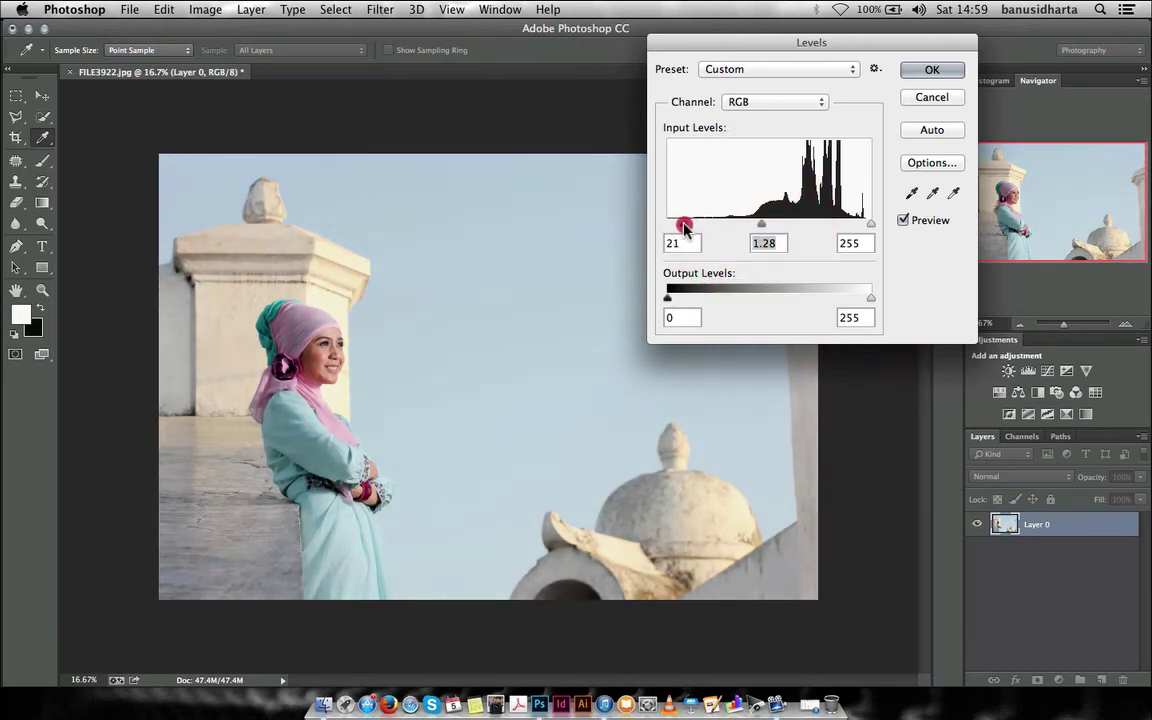
left_click_drag(862, 228, 861, 224)
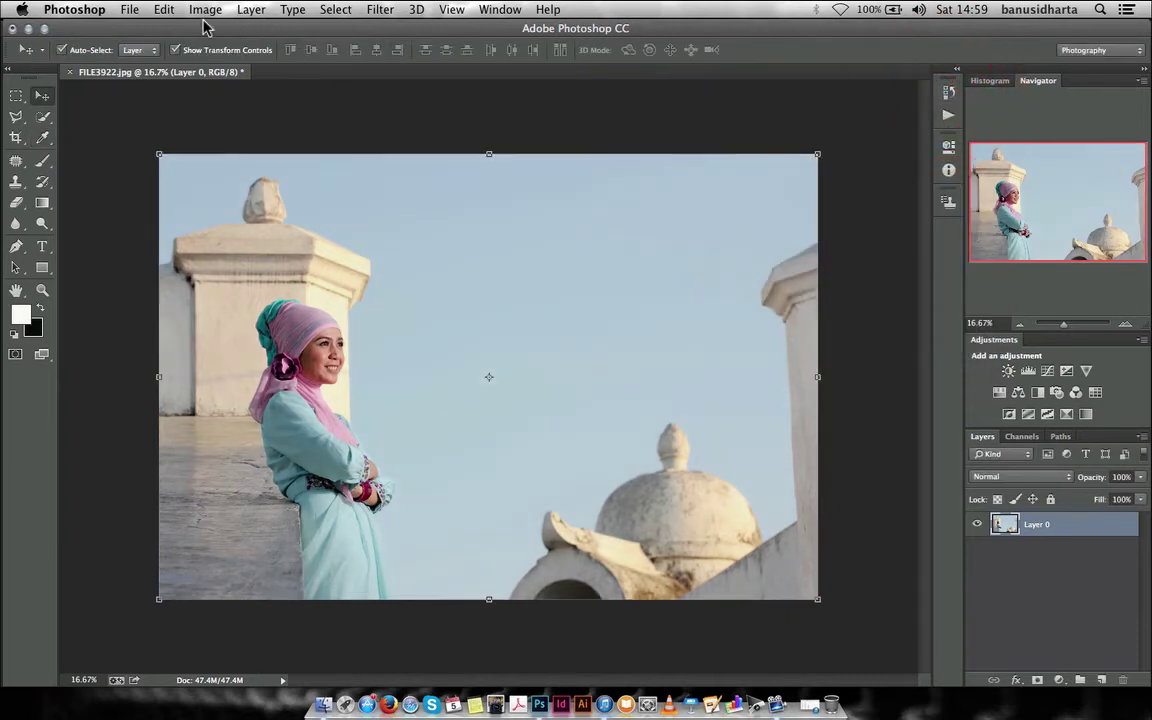
Step: Apply a Curves point lifting input 111 to output 146 to brighten the midtones
left_click(205, 10)
mouse_move(232, 54)
left_click(397, 84)
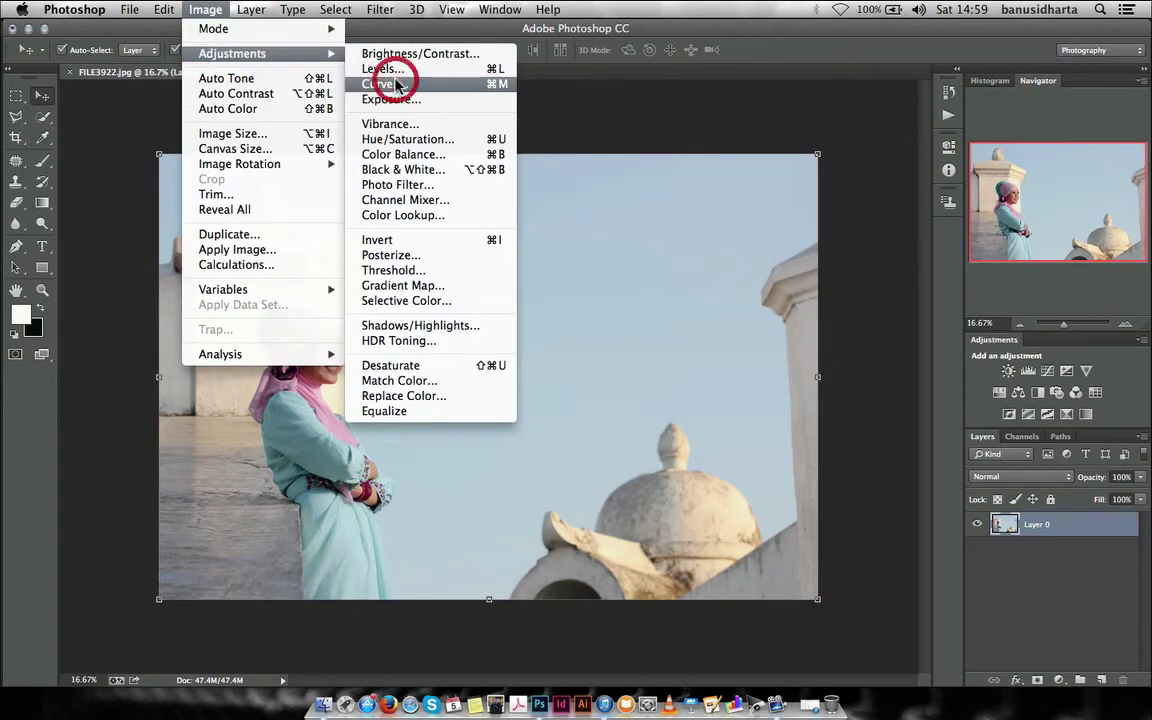
mouse_move(760, 207)
left_mouse_down()
mouse_move(735, 185)
mouse_move(770, 205)
mouse_move(742, 190)
mouse_move(751, 193)
left_mouse_up()
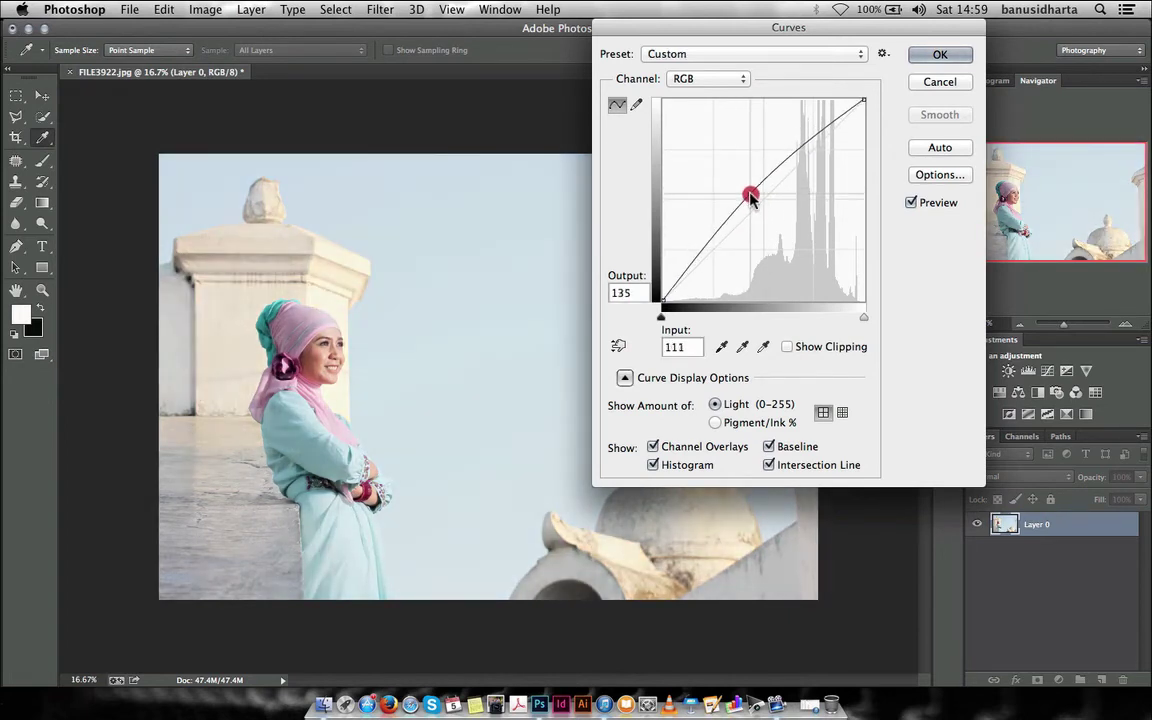
key("ctrl+plus")
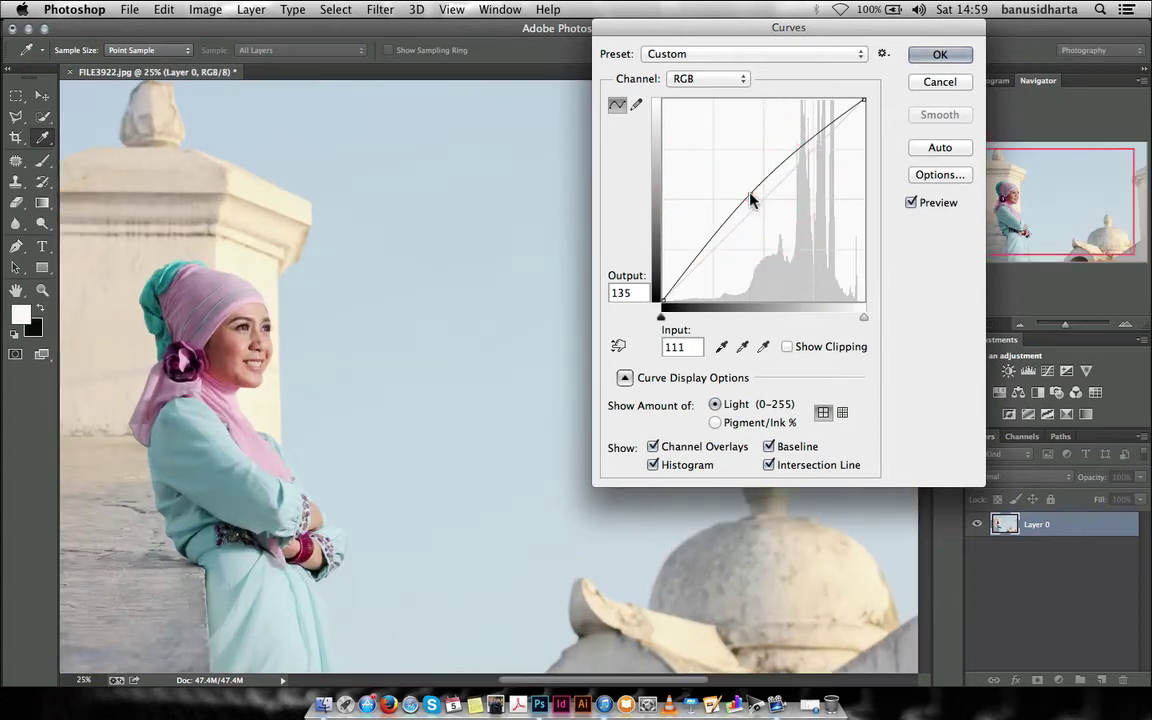
left_click_drag(750, 193, 754, 189)
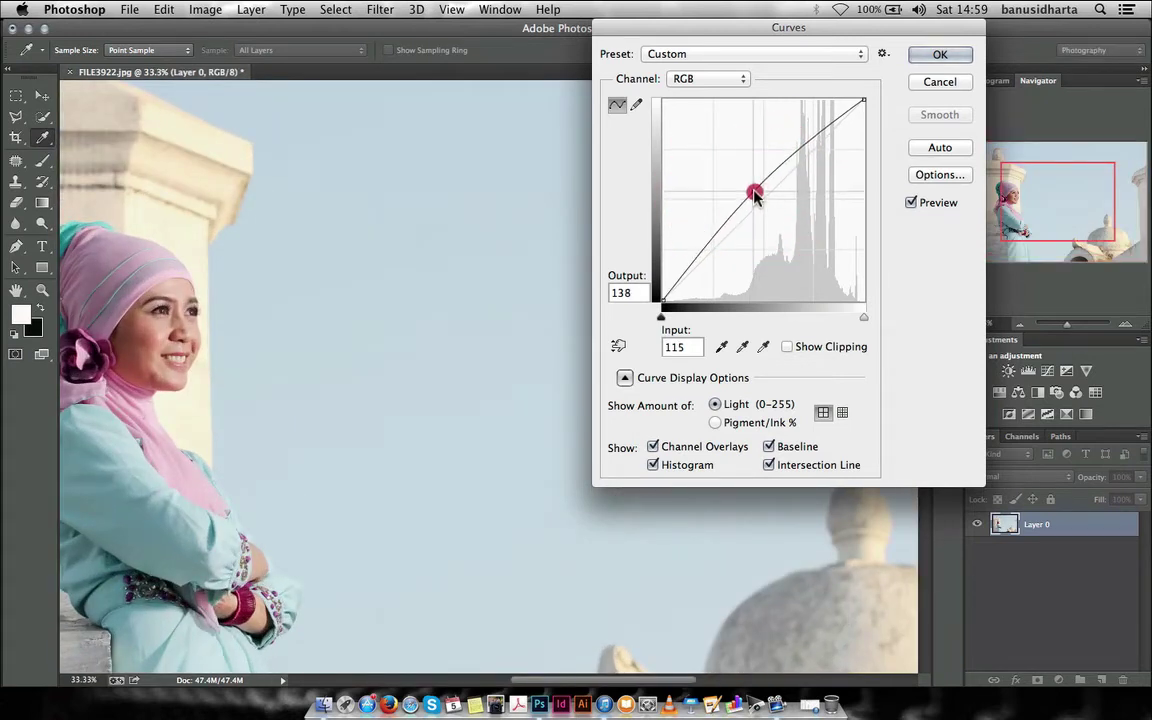
left_click(838, 276)
left_click_drag(752, 192, 749, 186)
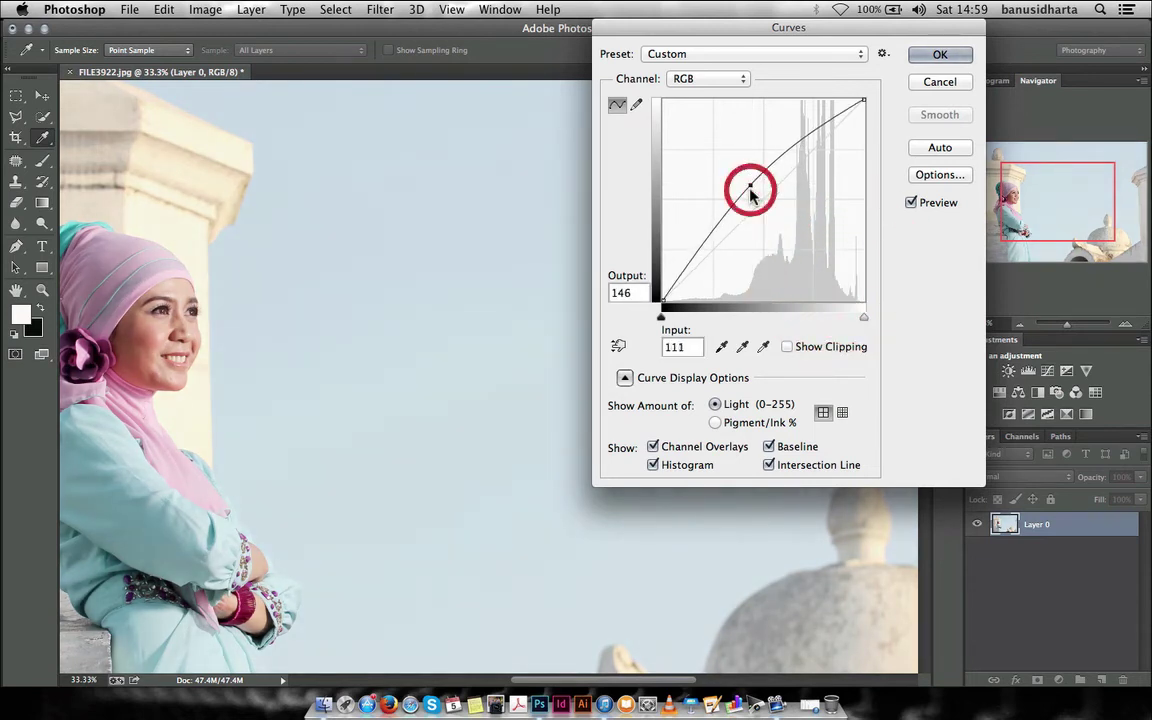
left_click_drag(733, 29, 704, 35)
left_click(906, 54)
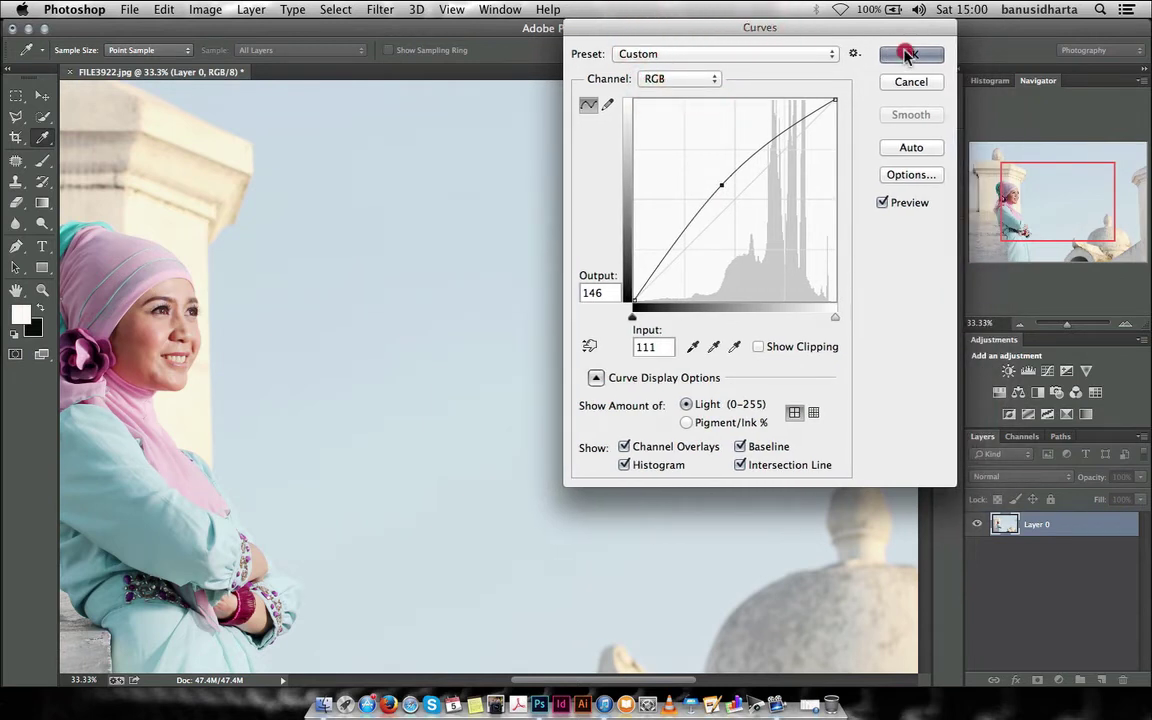
key("v")
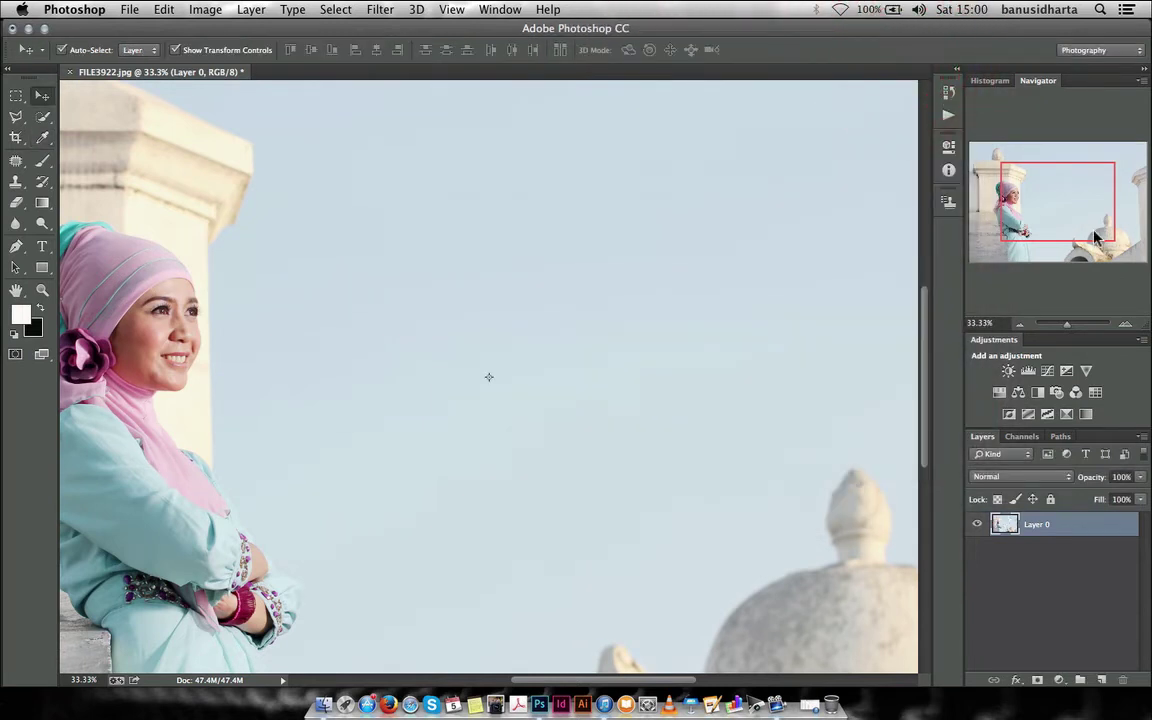
Step: Zoom out with the Navigator to view the whole graded portrait, then open Image > Adjustments
left_click_drag(1066, 325, 1065, 327)
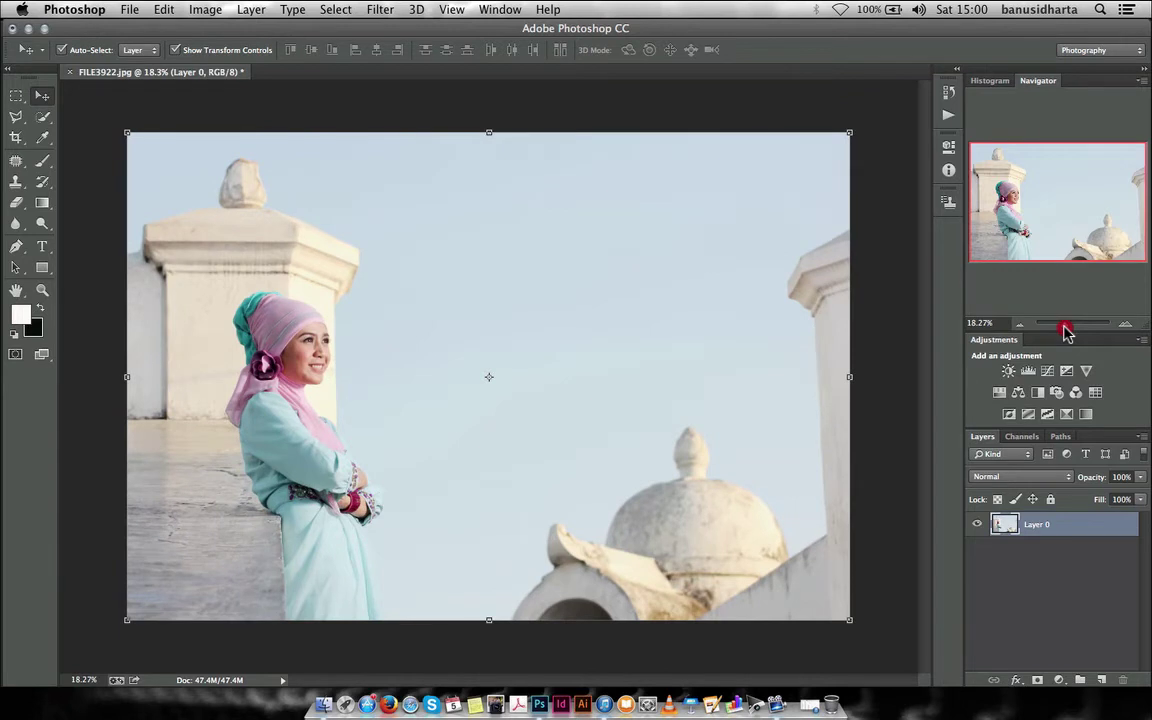
left_click_drag(1065, 327, 1064, 328)
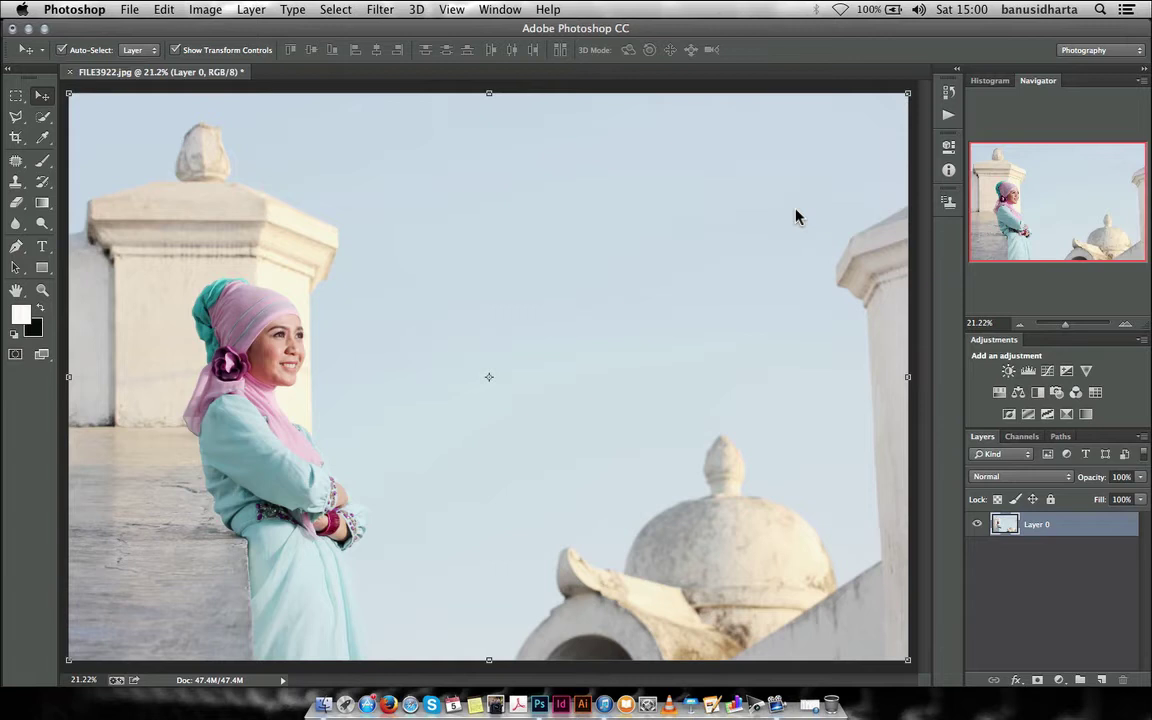
left_click(205, 10)
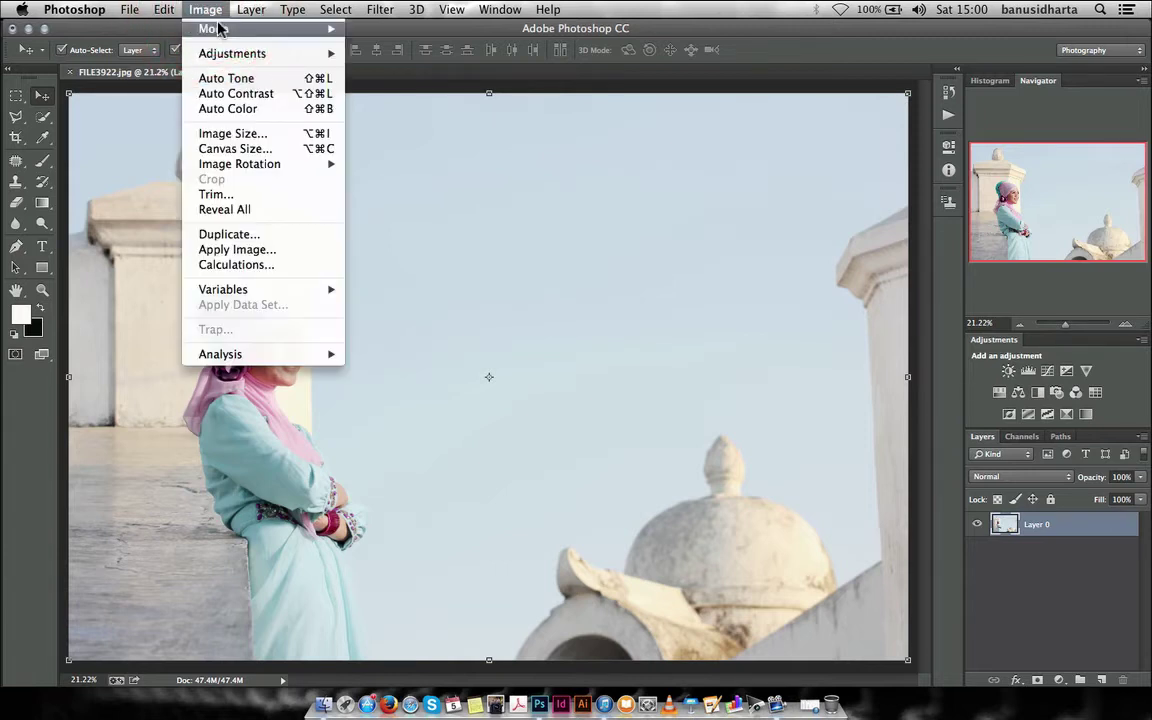
mouse_move(232, 53)
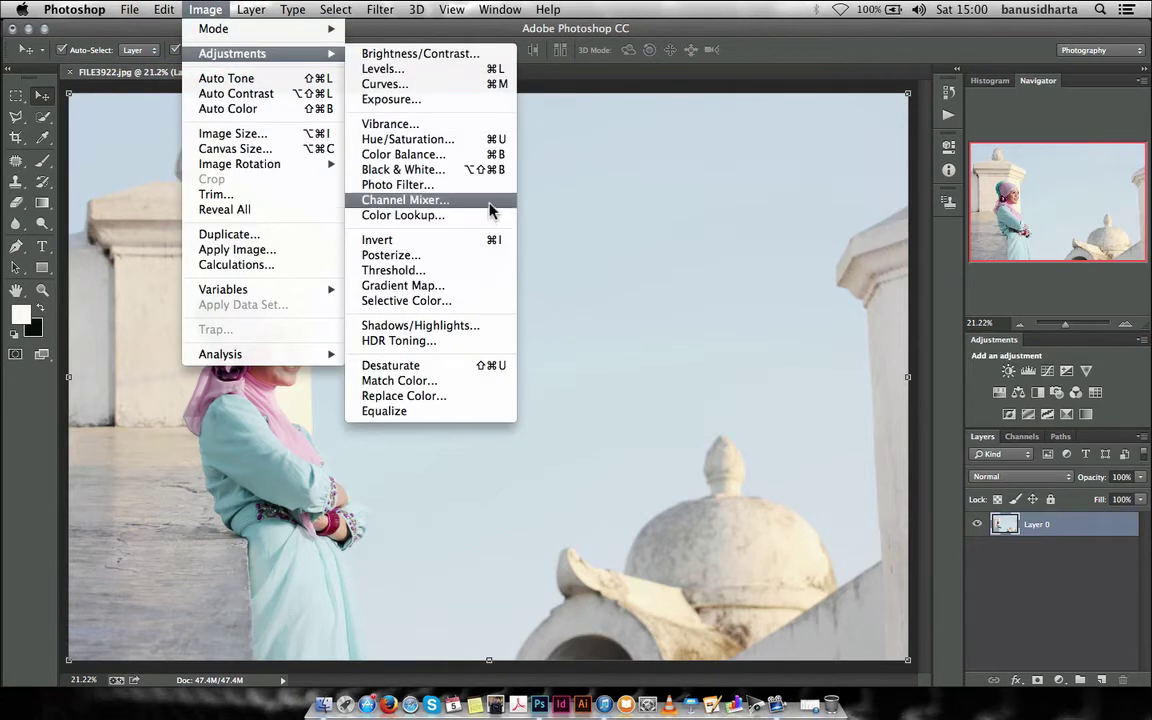
Step: Open Channel Mixer and tweak the Red output (red +93) and Green output (green +95)
left_click(485, 199)
left_click_drag(823, 42, 840, 36)
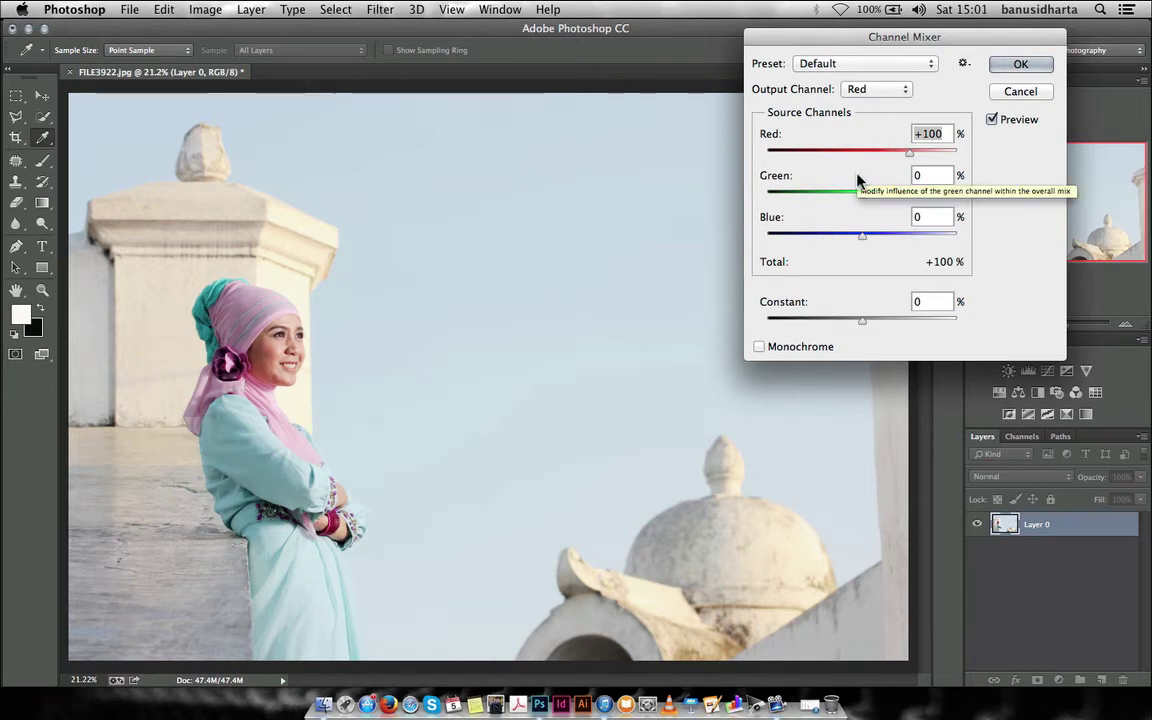
left_click(870, 89)
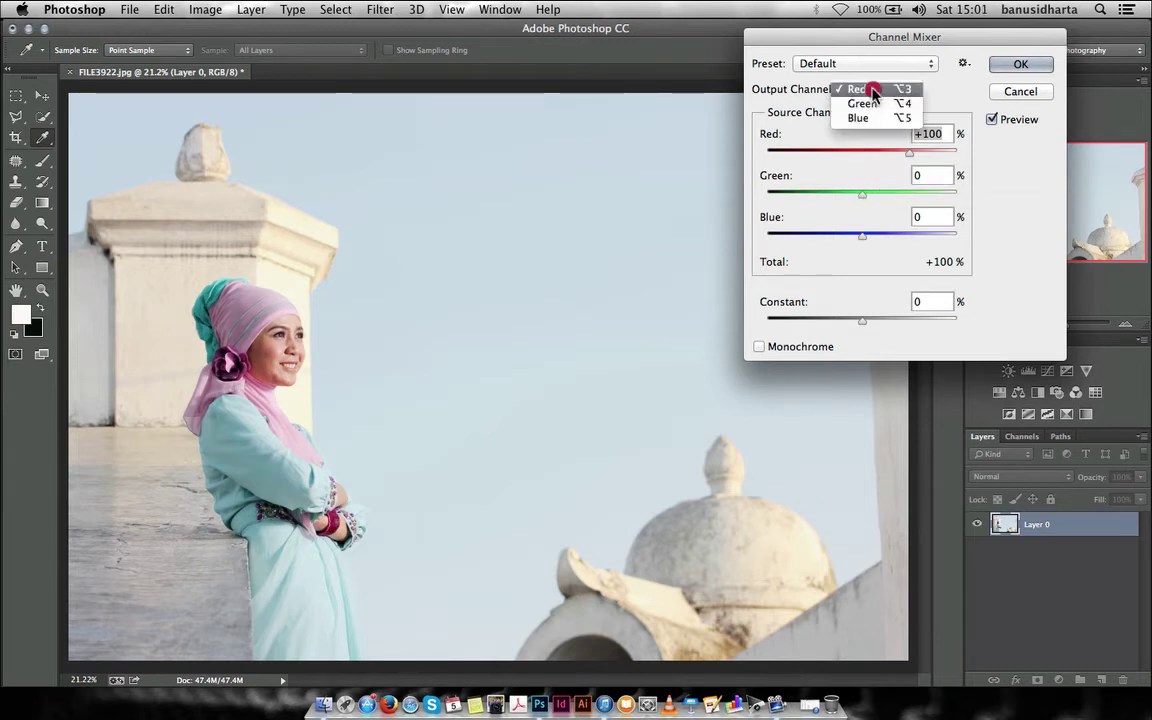
left_click(873, 92)
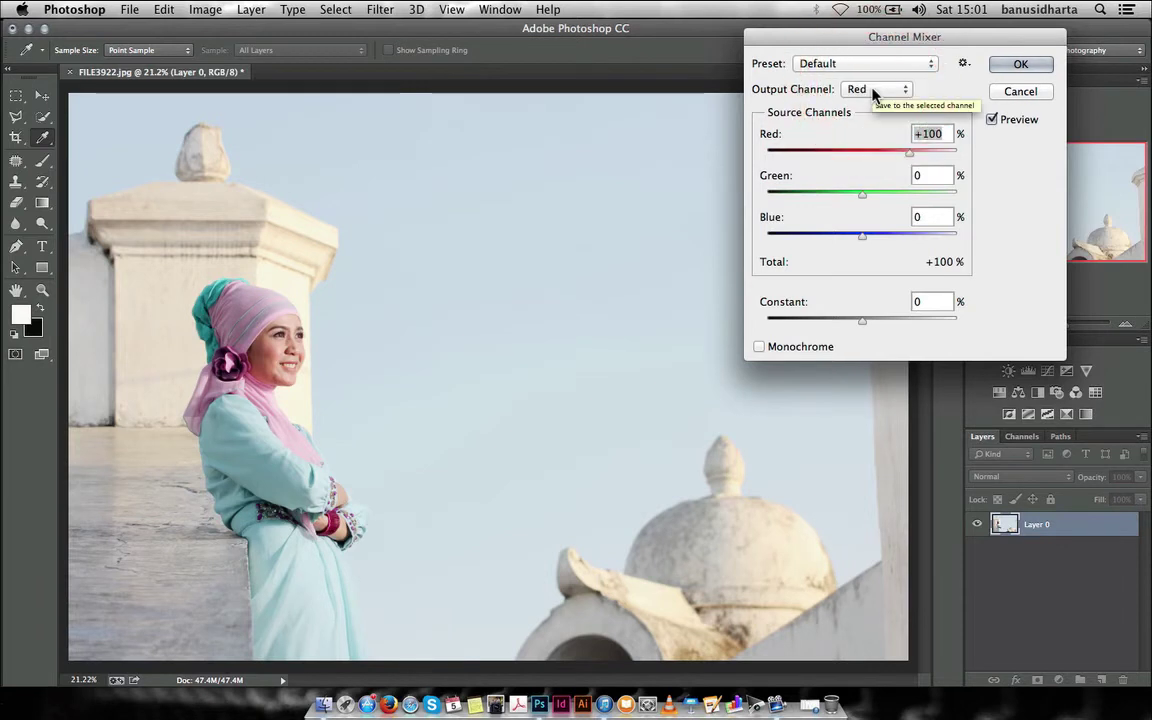
left_click(873, 92)
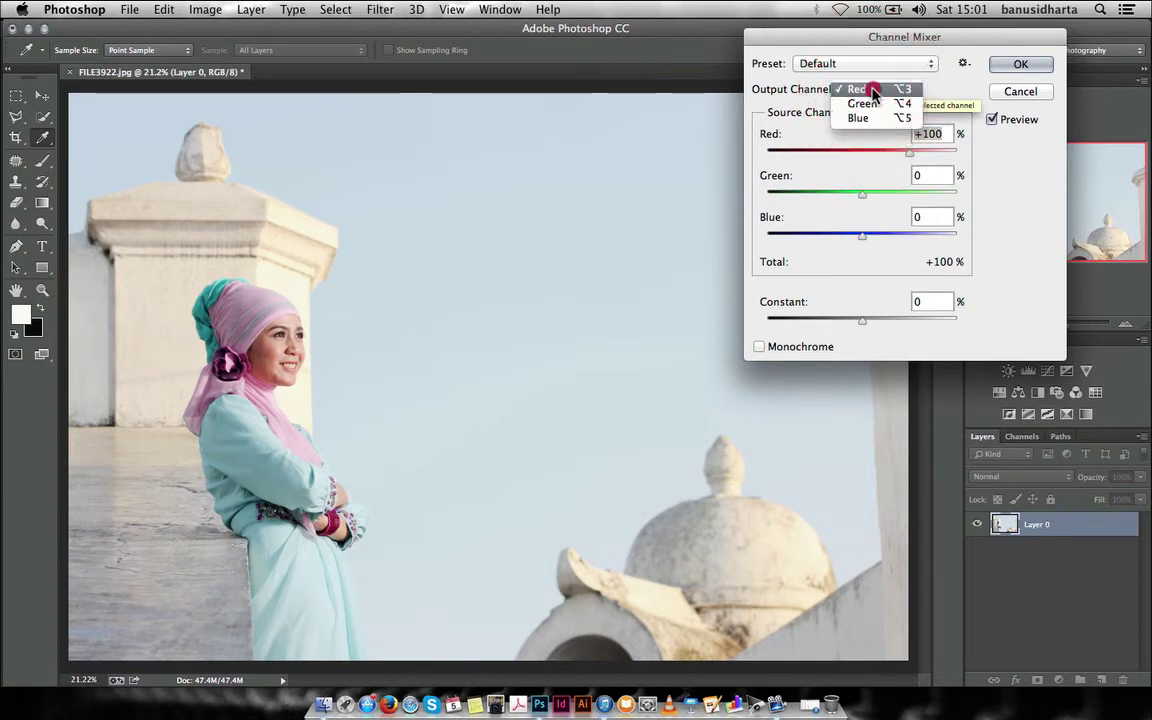
left_click(872, 90)
left_click_drag(909, 152, 905, 158)
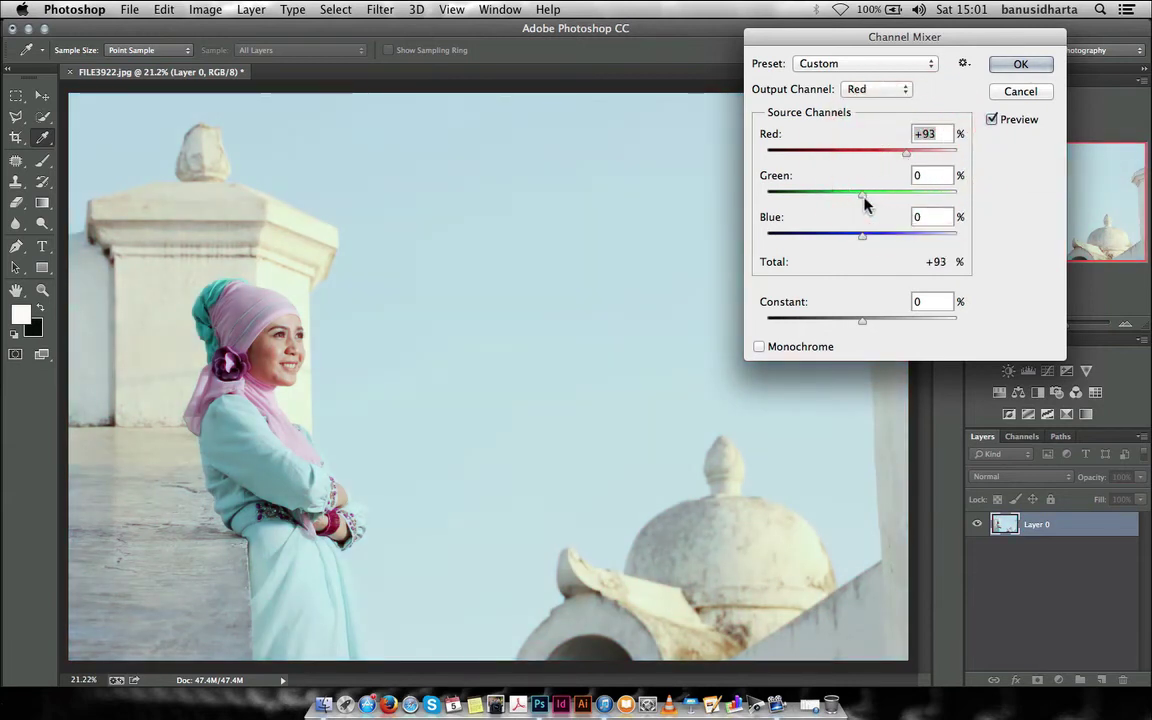
mouse_move(862, 193)
left_mouse_down()
mouse_move(828, 192)
mouse_move(866, 195)
mouse_move(829, 235)
mouse_move(860, 236)
left_mouse_up()
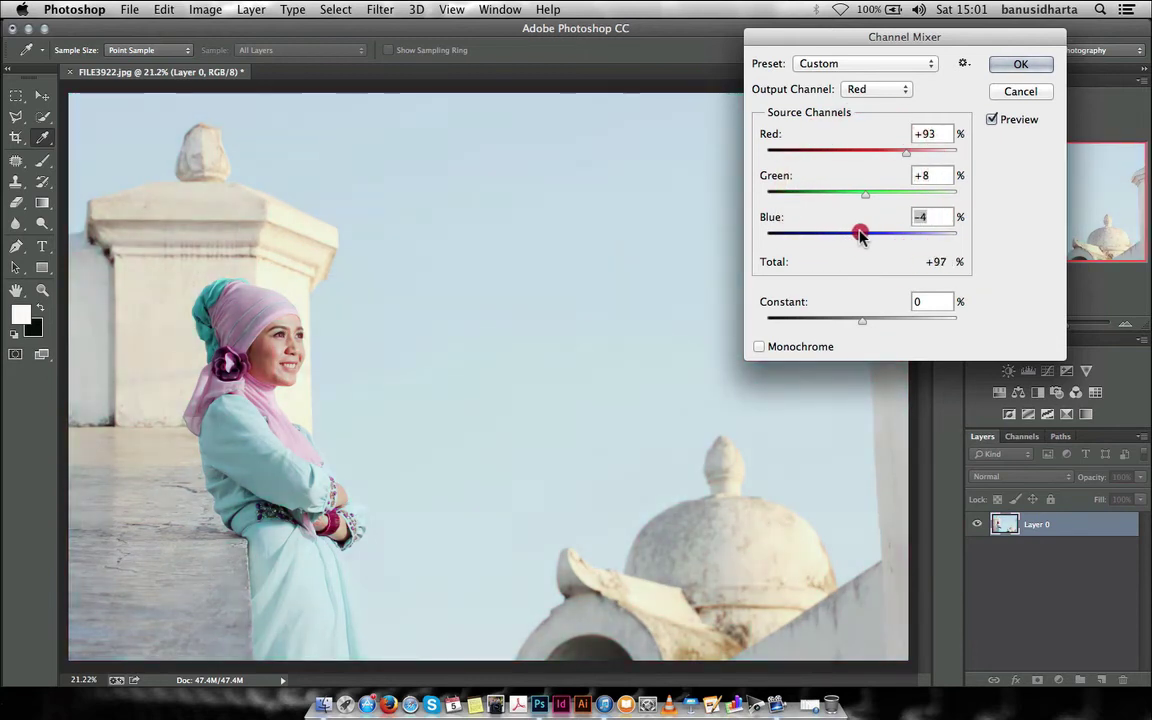
left_click_drag(880, 90, 882, 102)
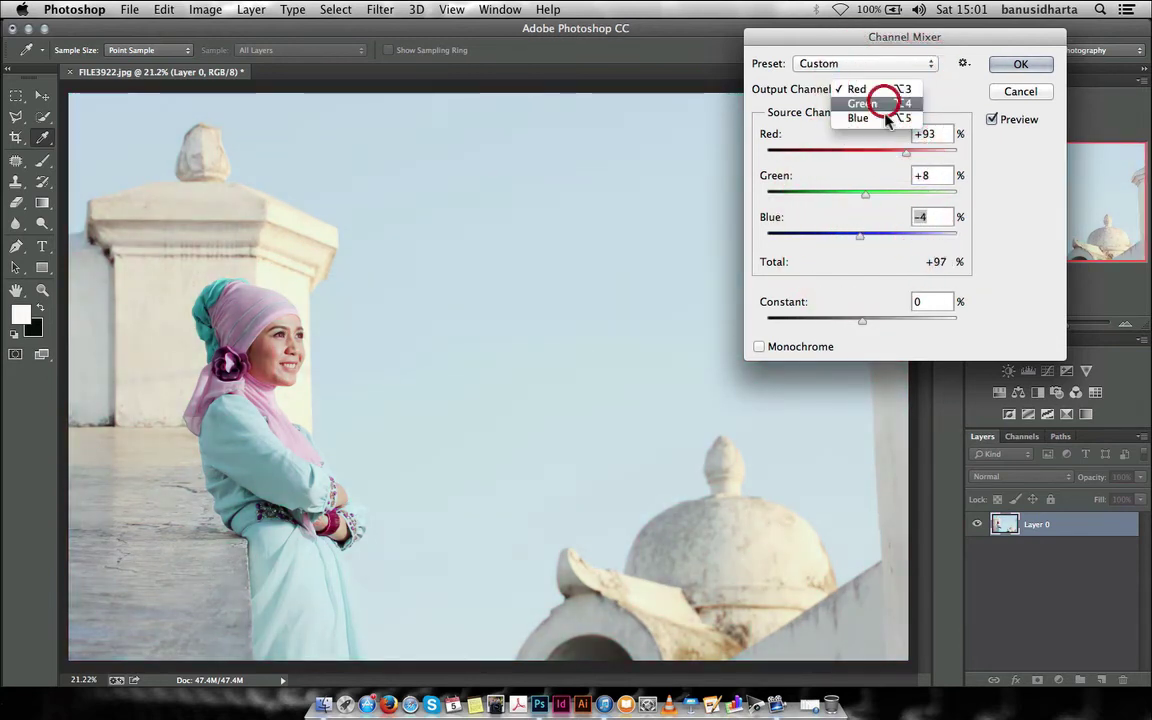
mouse_move(862, 153)
left_mouse_down()
mouse_move(851, 154)
mouse_move(864, 153)
left_mouse_up()
mouse_move(905, 195)
left_mouse_down()
mouse_move(864, 192)
mouse_move(907, 200)
left_mouse_up()
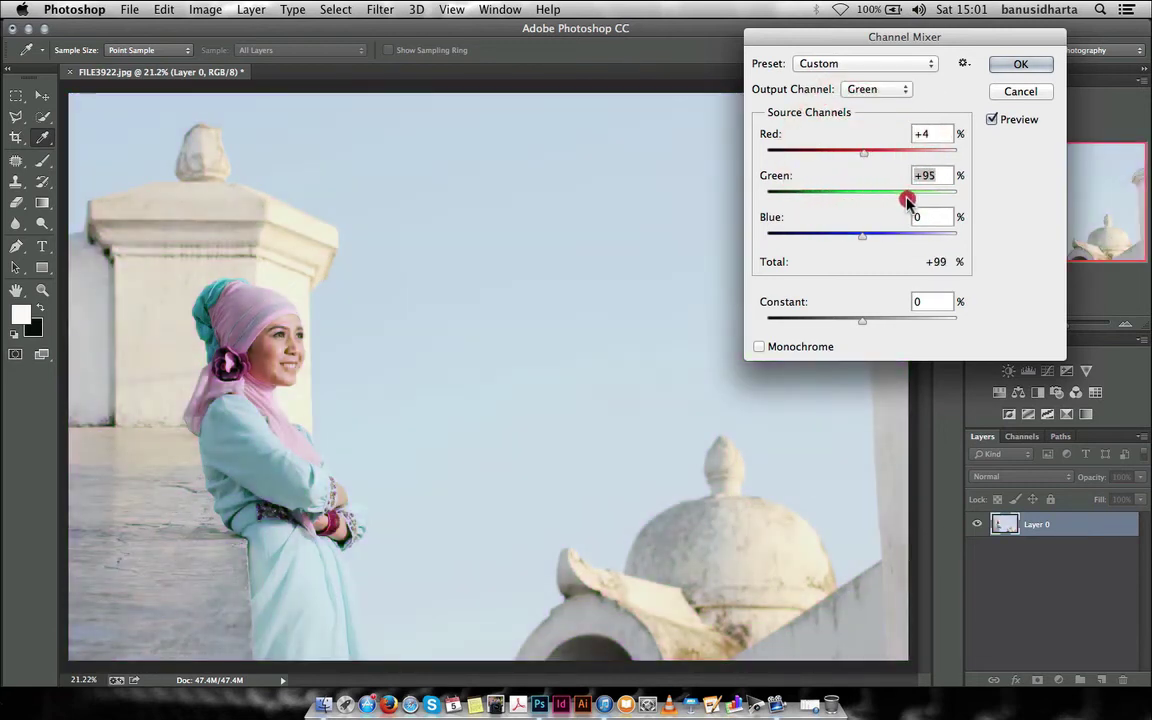
mouse_move(862, 236)
left_mouse_down()
mouse_move(843, 231)
mouse_move(864, 240)
left_mouse_up()
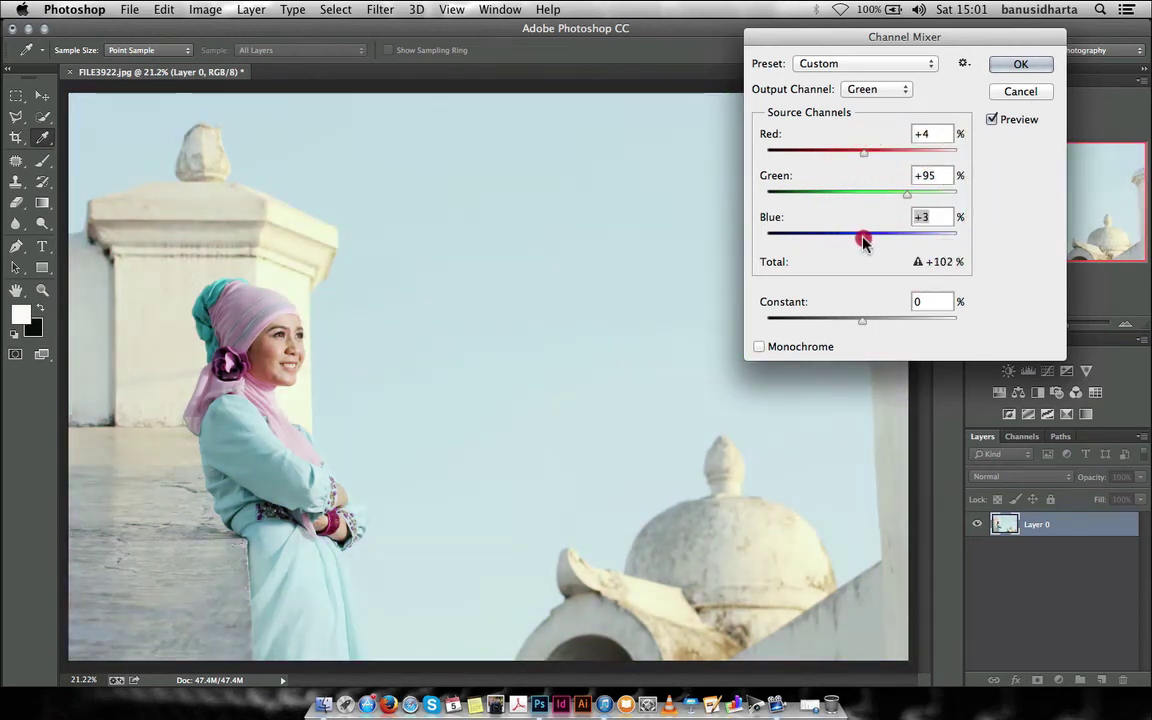
Step: Set the Blue output channel mix to Red −3, Green −8 and Blue +103
left_click_drag(842, 37, 590, 72)
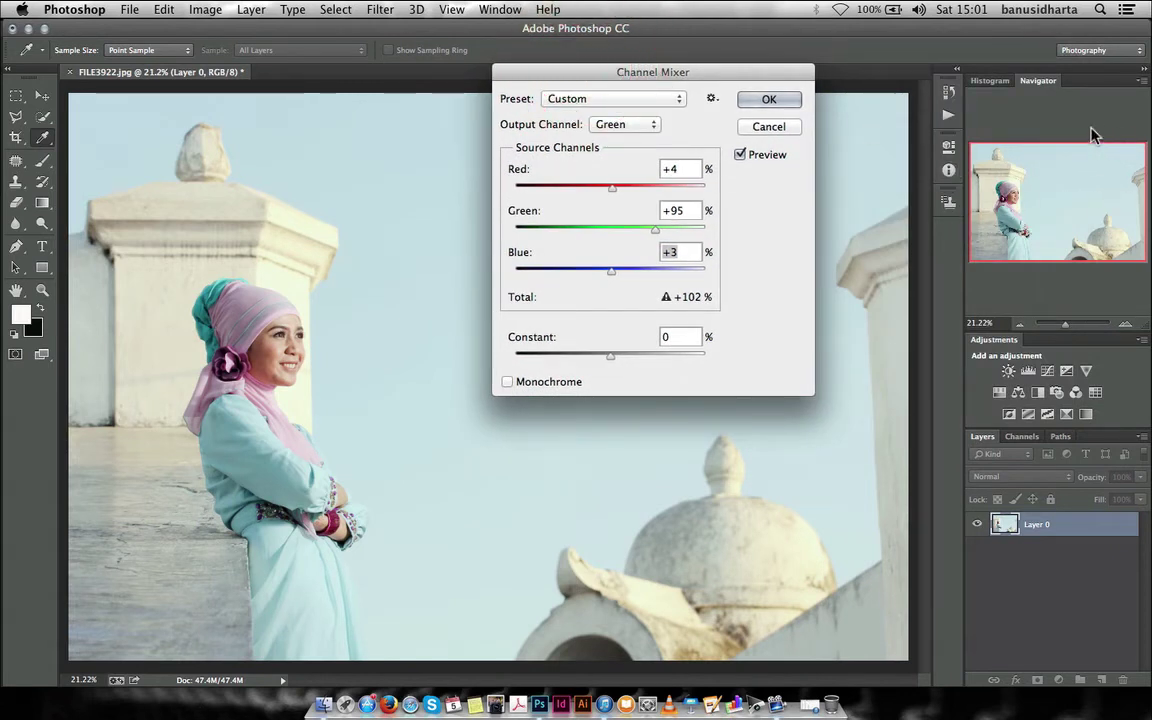
left_click(1090, 292)
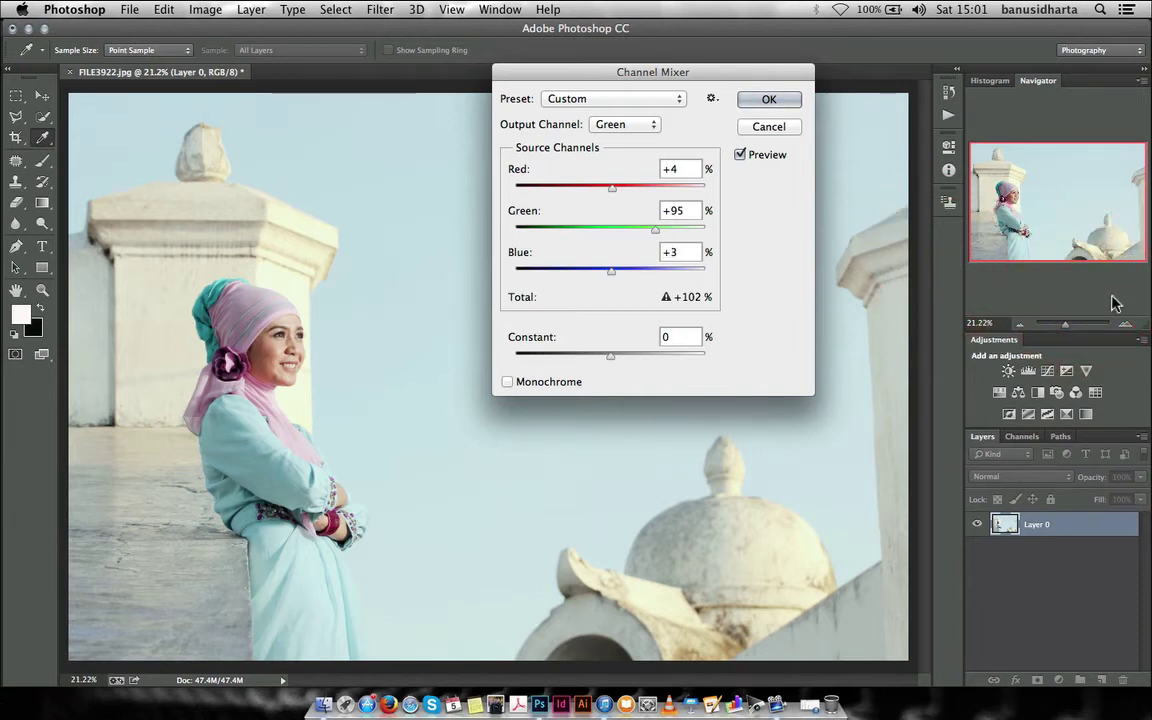
left_click(1048, 225)
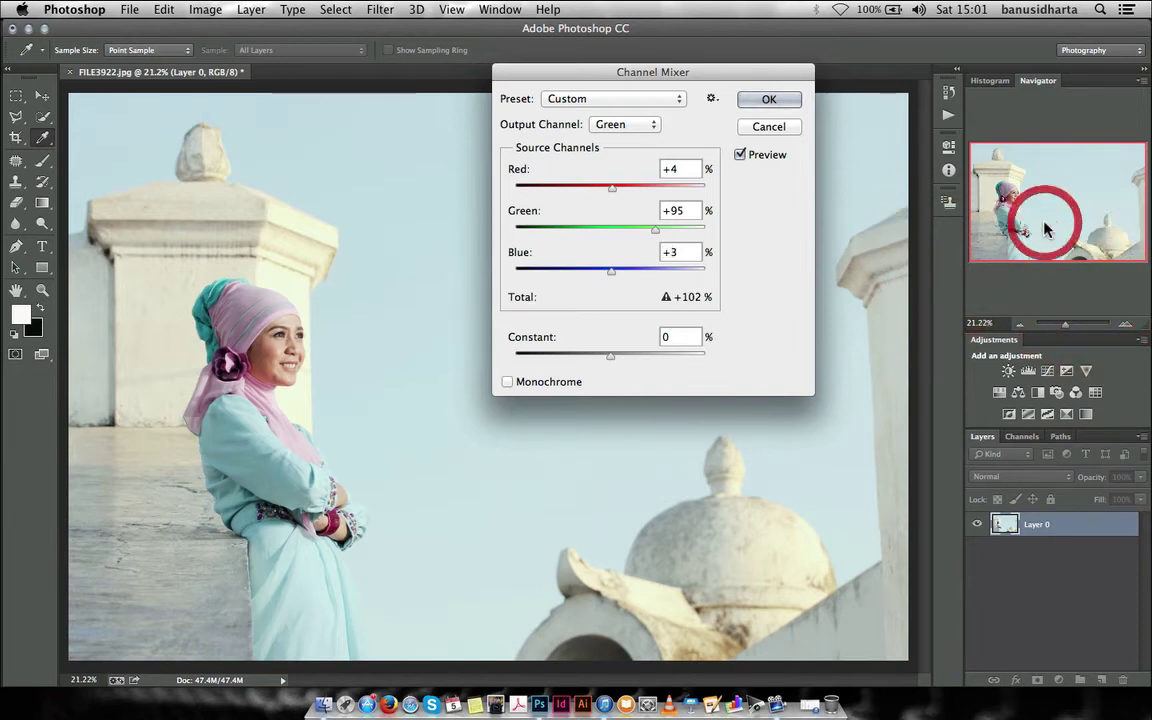
left_click(612, 277)
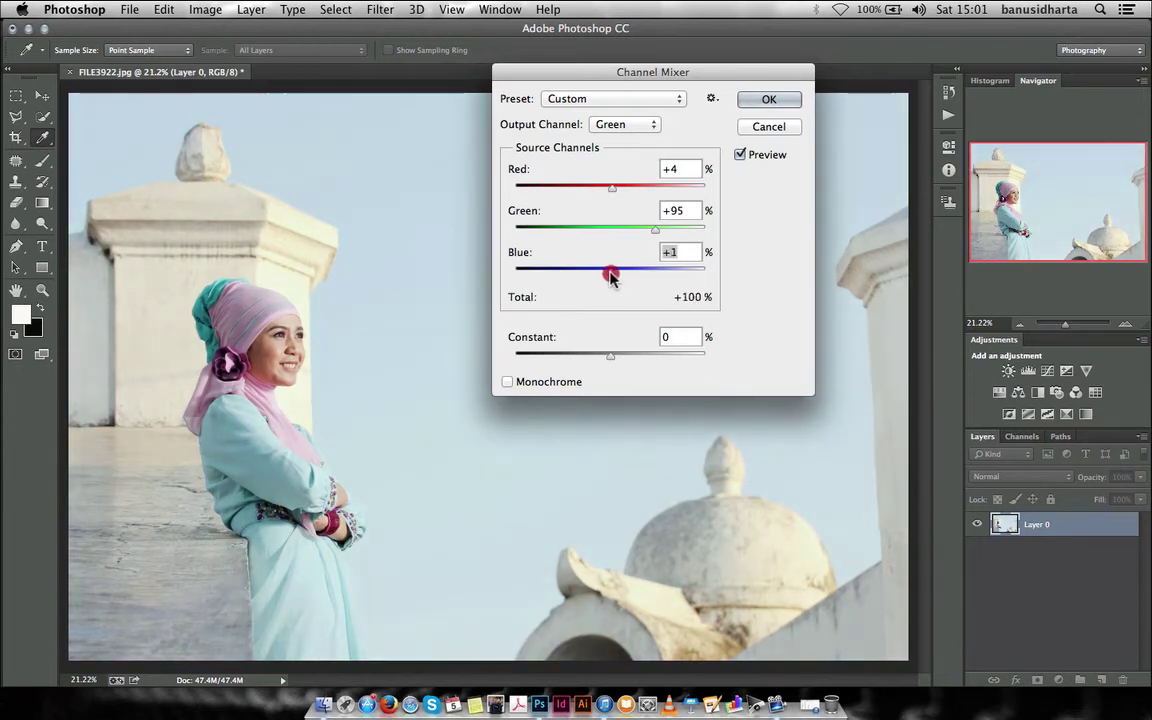
left_click(653, 124)
left_click(615, 139)
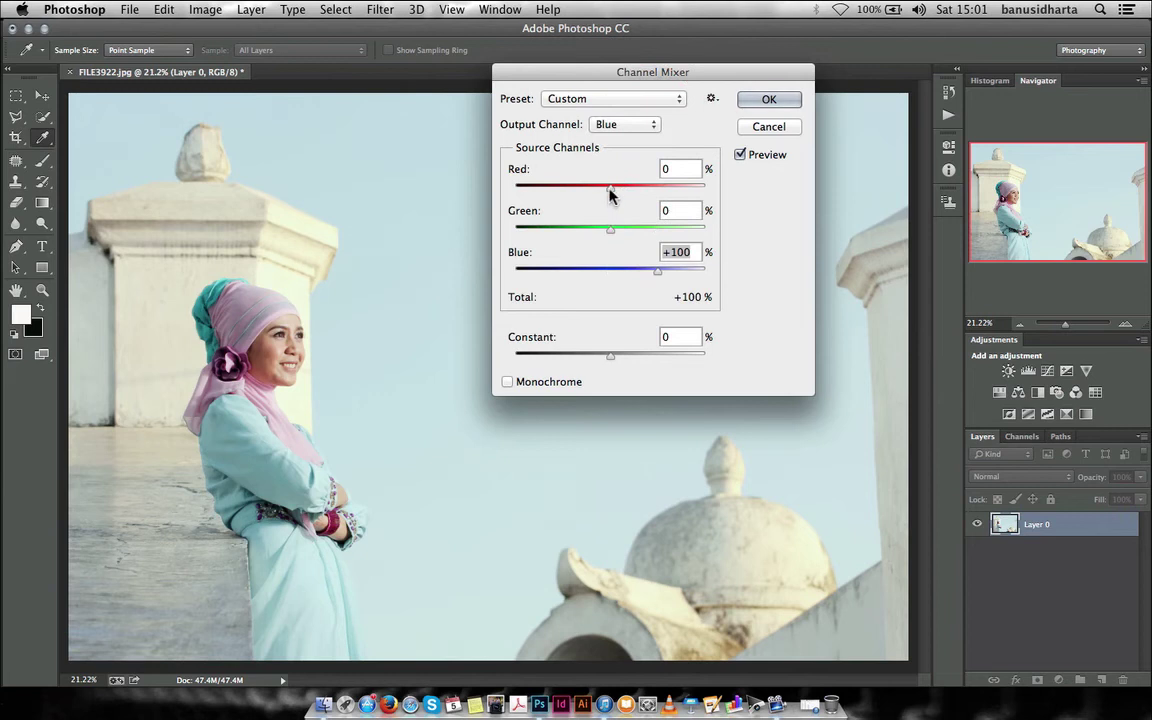
mouse_move(610, 189)
left_mouse_down()
mouse_move(600, 189)
mouse_move(609, 231)
left_mouse_up()
left_click_drag(632, 272, 658, 277)
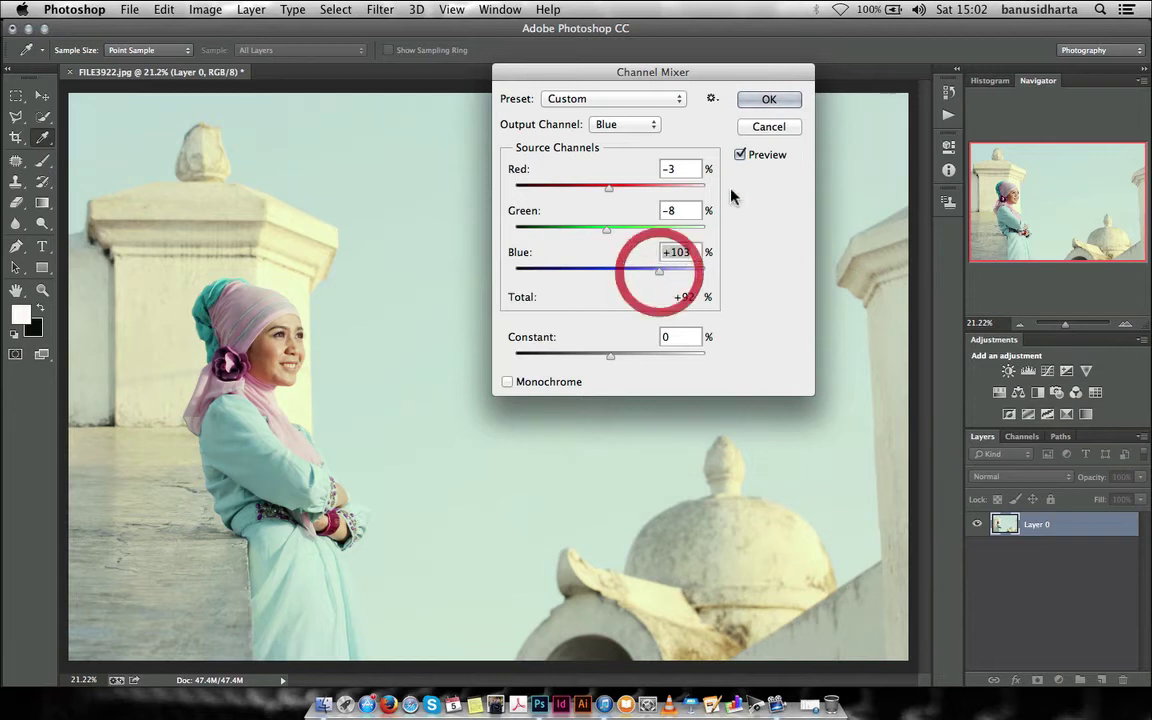
left_click(762, 99)
Step: Apply the Channel Mixer and raise the Red curve's midtones in a new Curves adjustment
key("v")
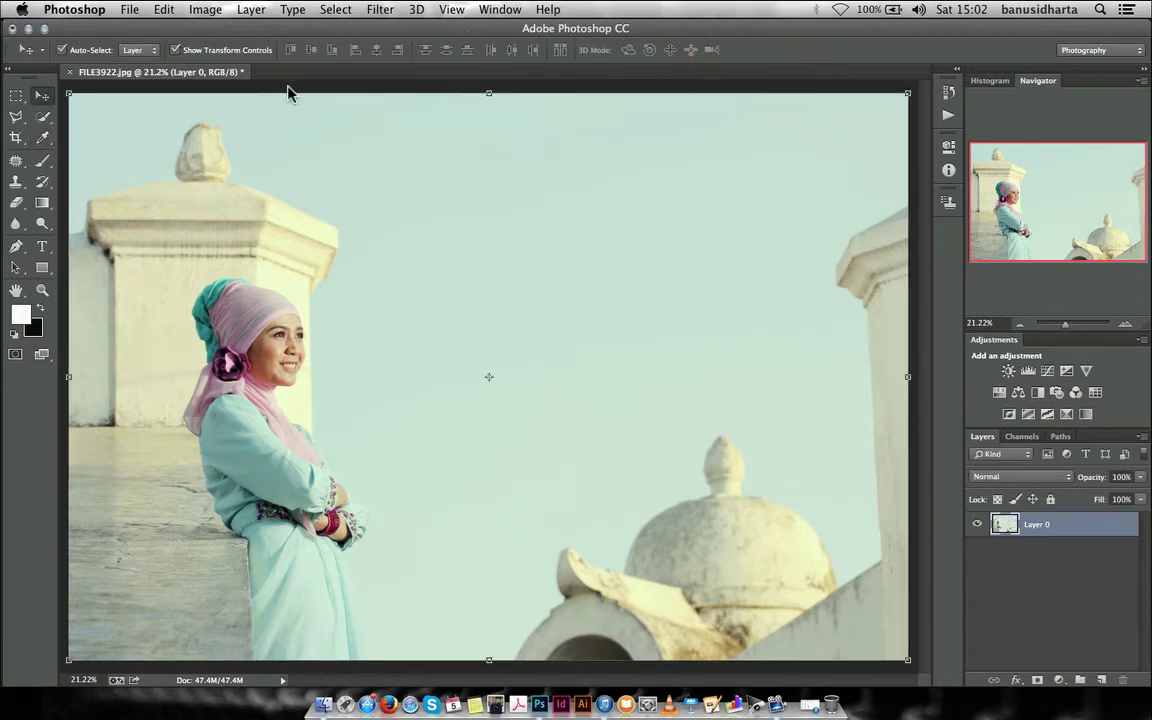
left_click(205, 9)
mouse_move(232, 54)
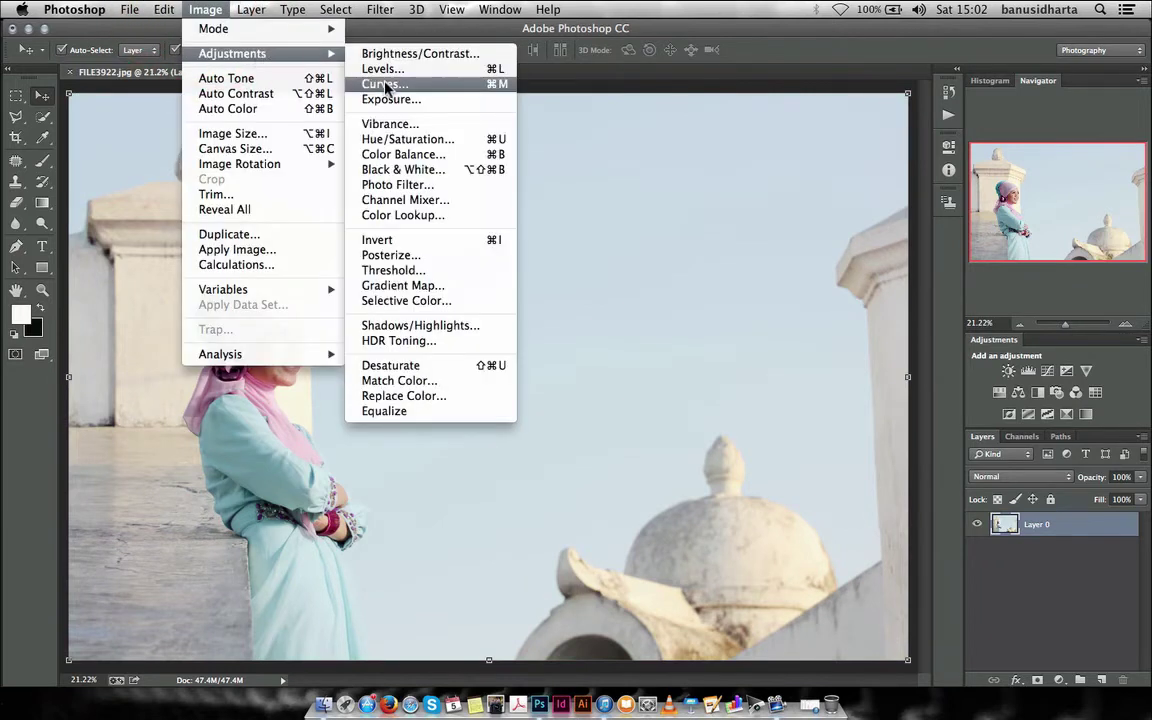
left_click(390, 79)
left_click(682, 79)
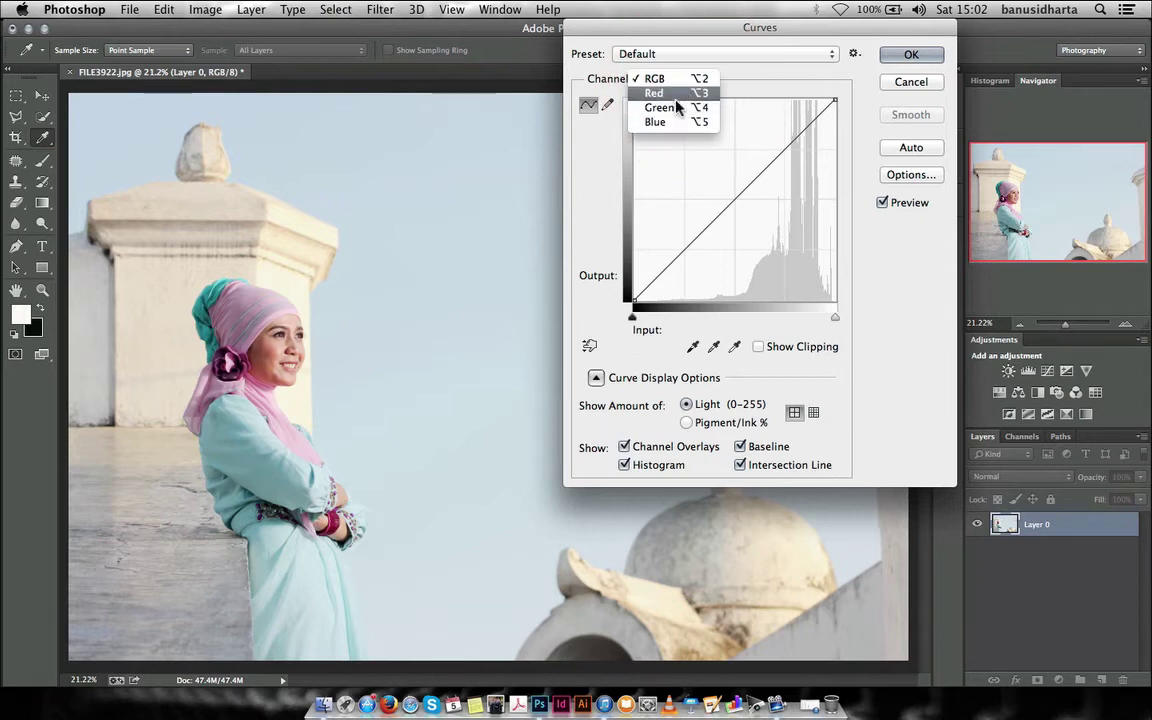
left_click(684, 93)
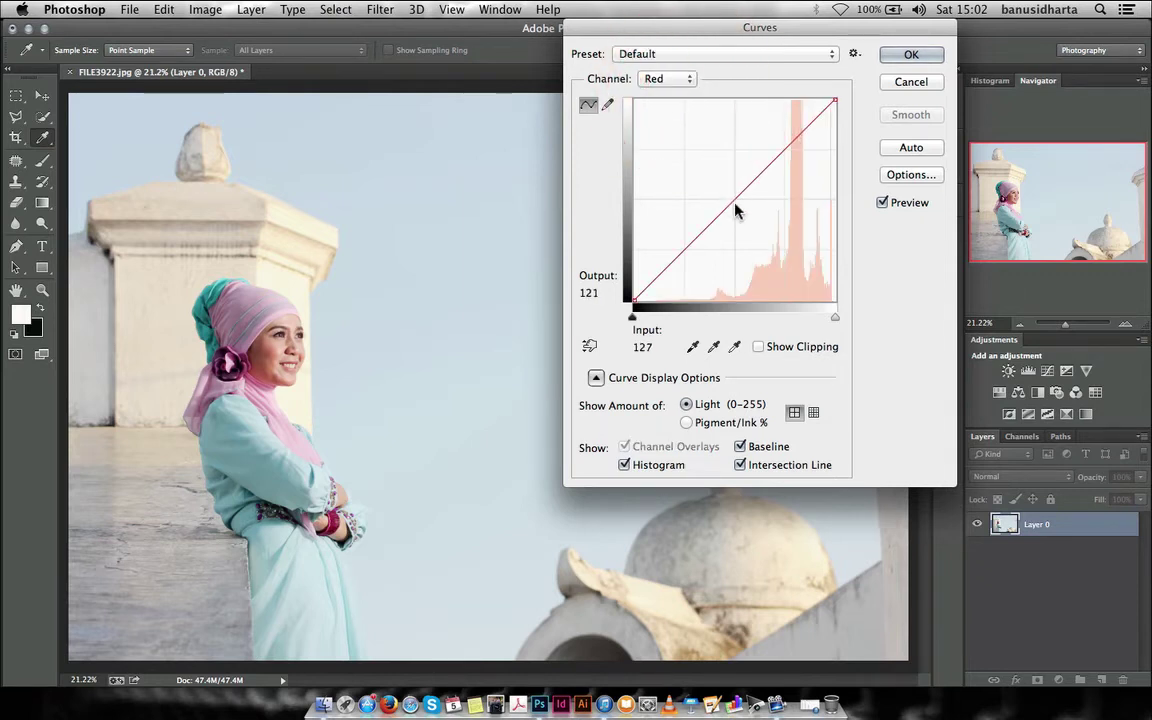
left_click_drag(733, 206, 727, 193)
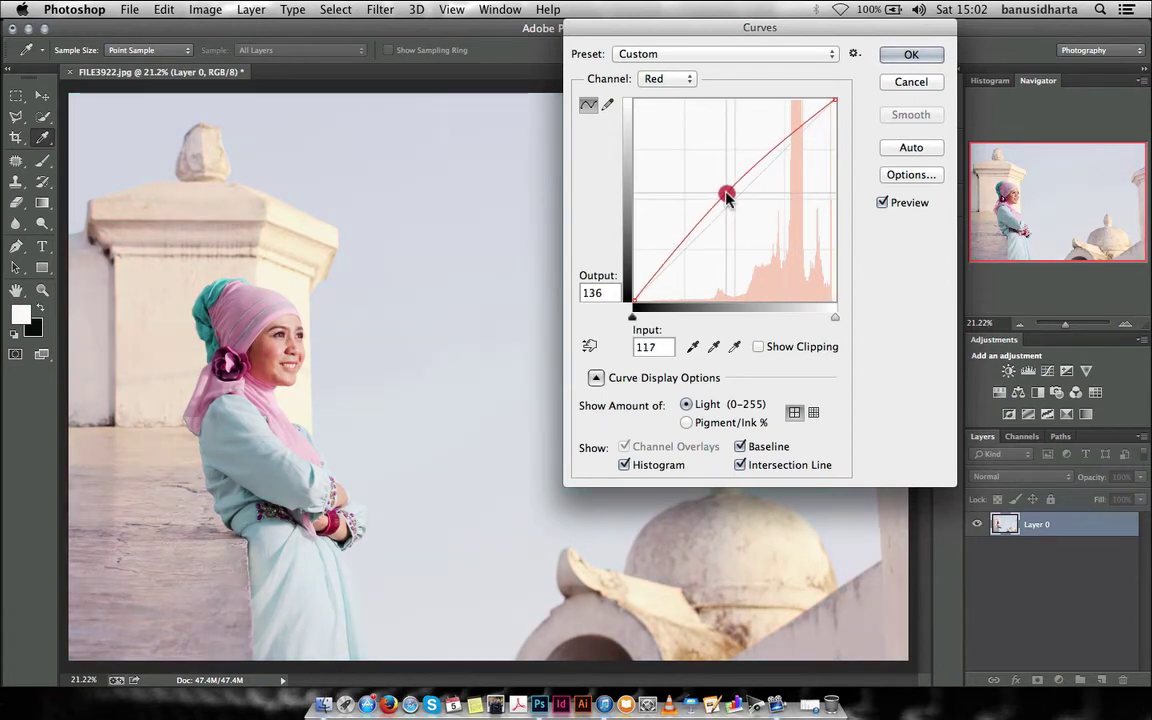
left_click_drag(691, 38, 796, 40)
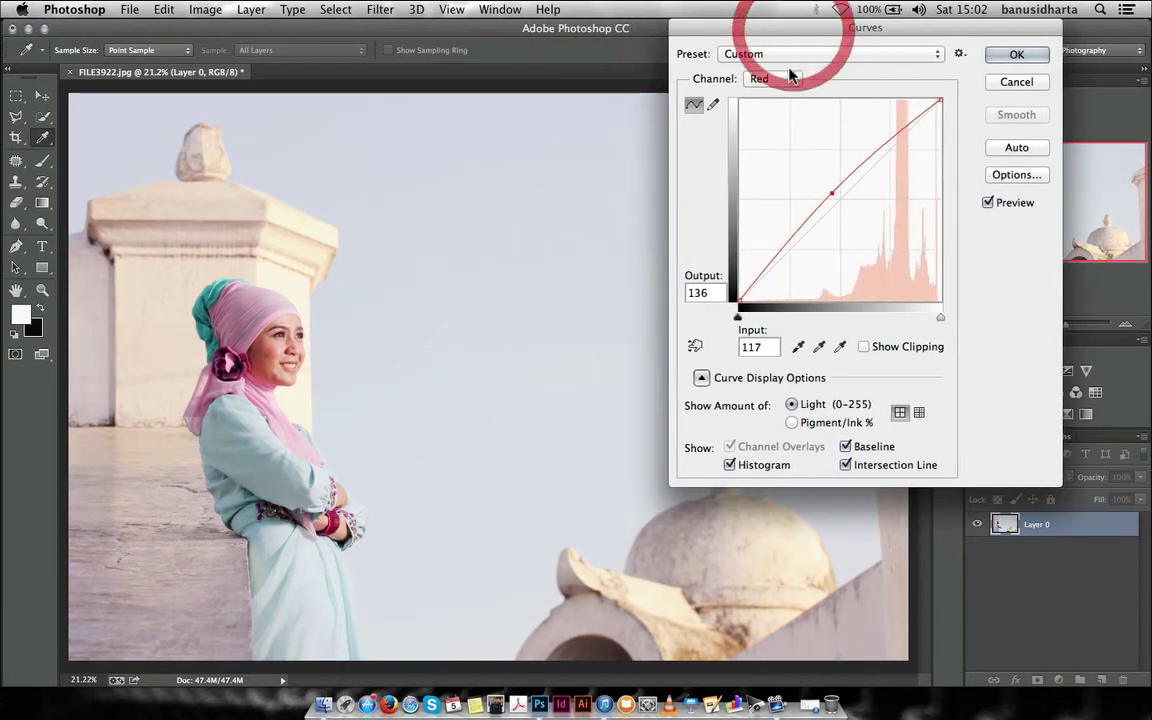
Step: Nudge the Green curve slightly, raise the Blue curve's midtones, and apply the Curves
left_click(793, 79)
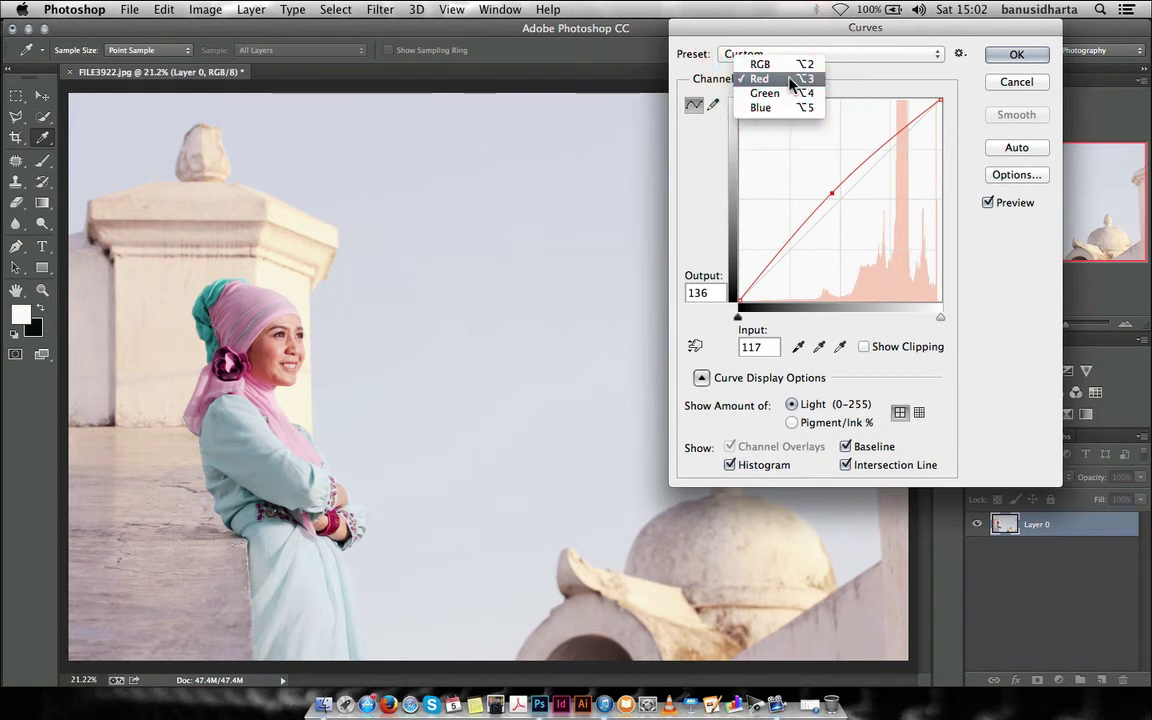
left_click(779, 93)
left_click(831, 198)
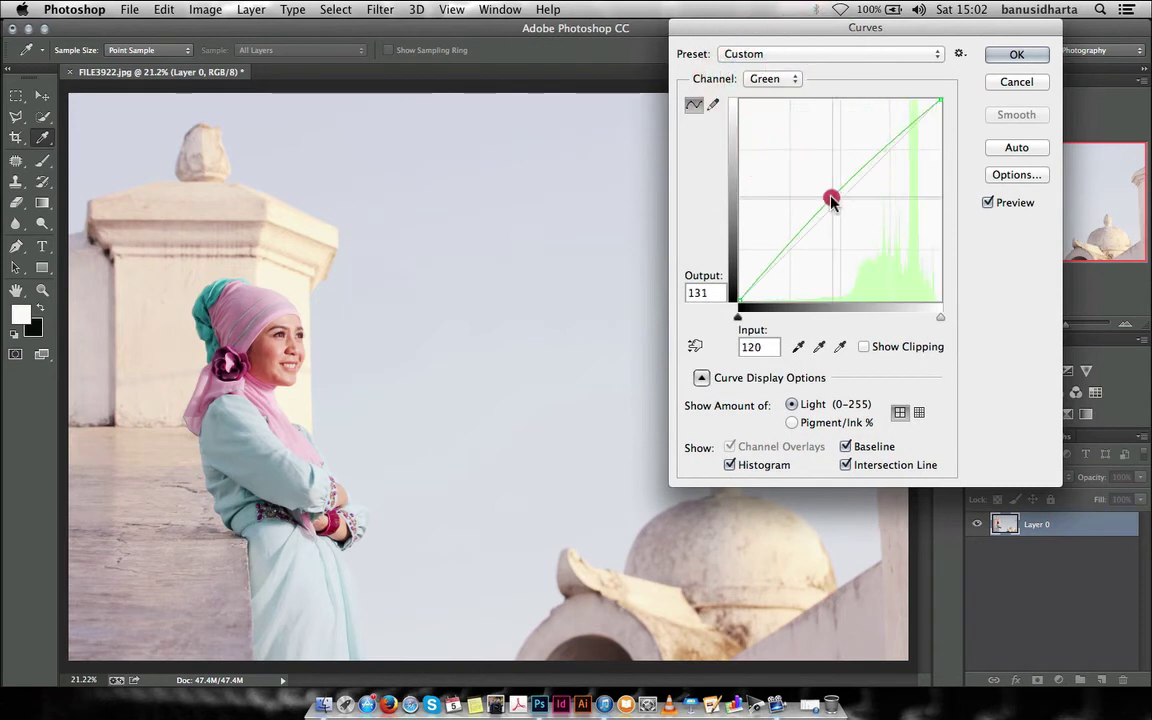
left_click_drag(831, 198, 838, 204)
left_click(838, 203, "super")
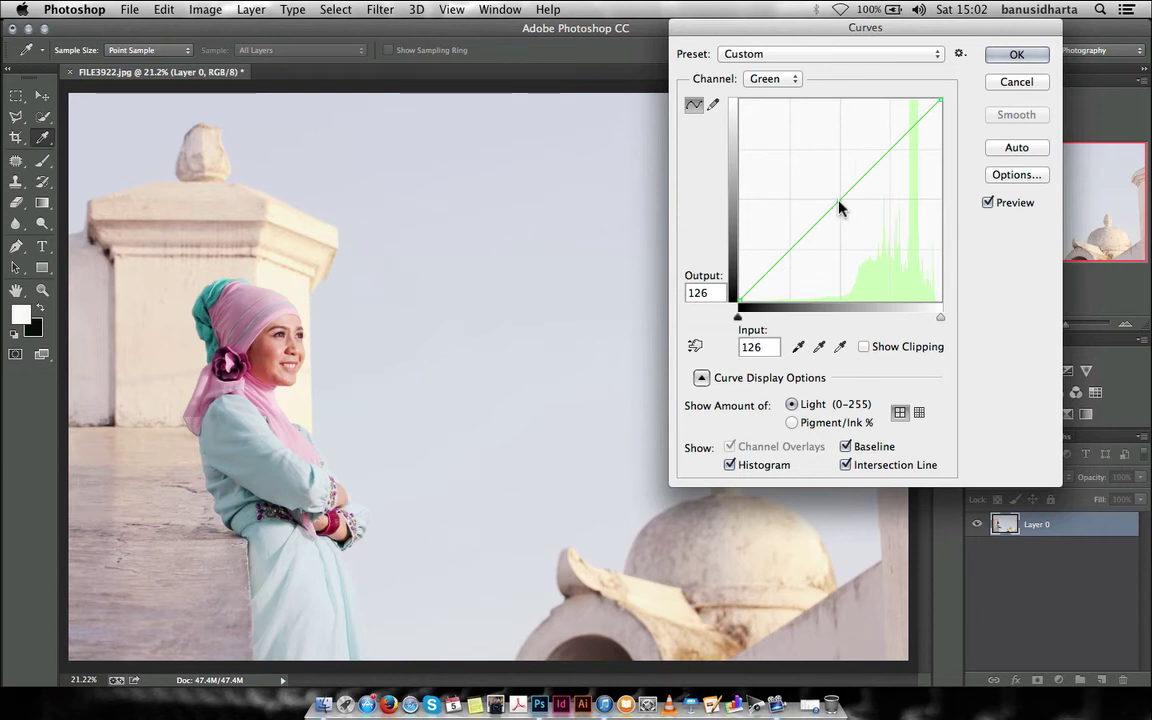
left_click_drag(839, 206, 841, 201)
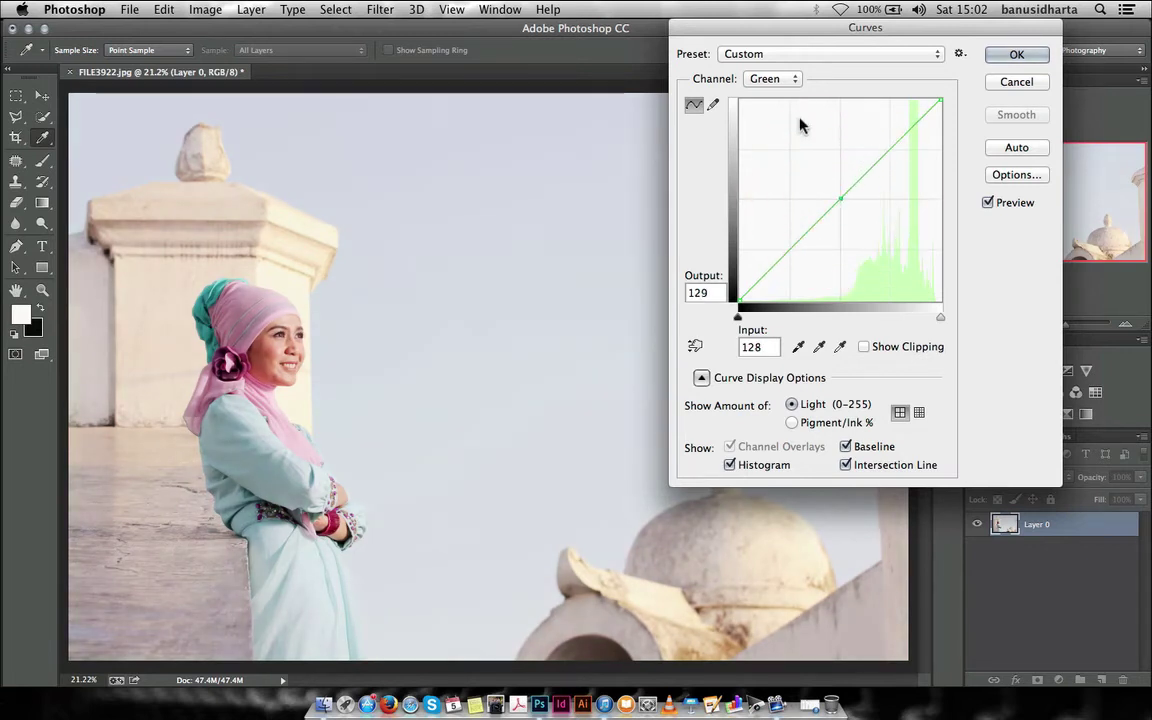
left_click(780, 80)
left_click(764, 95)
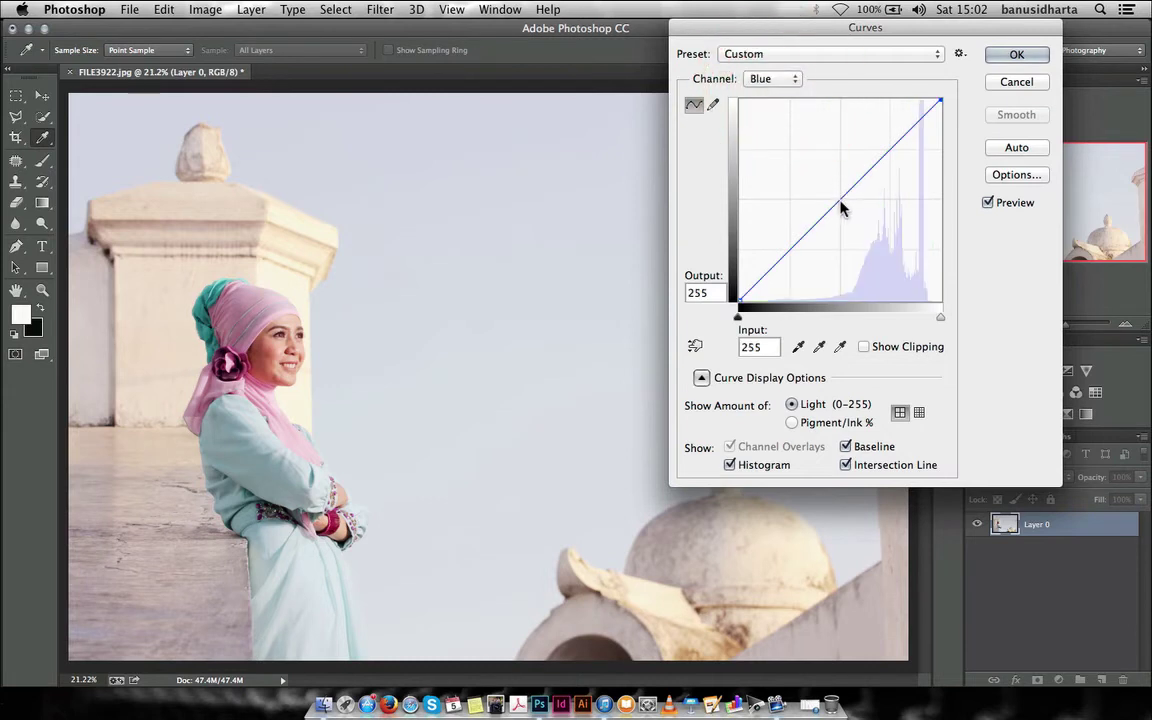
left_click_drag(830, 210, 837, 200)
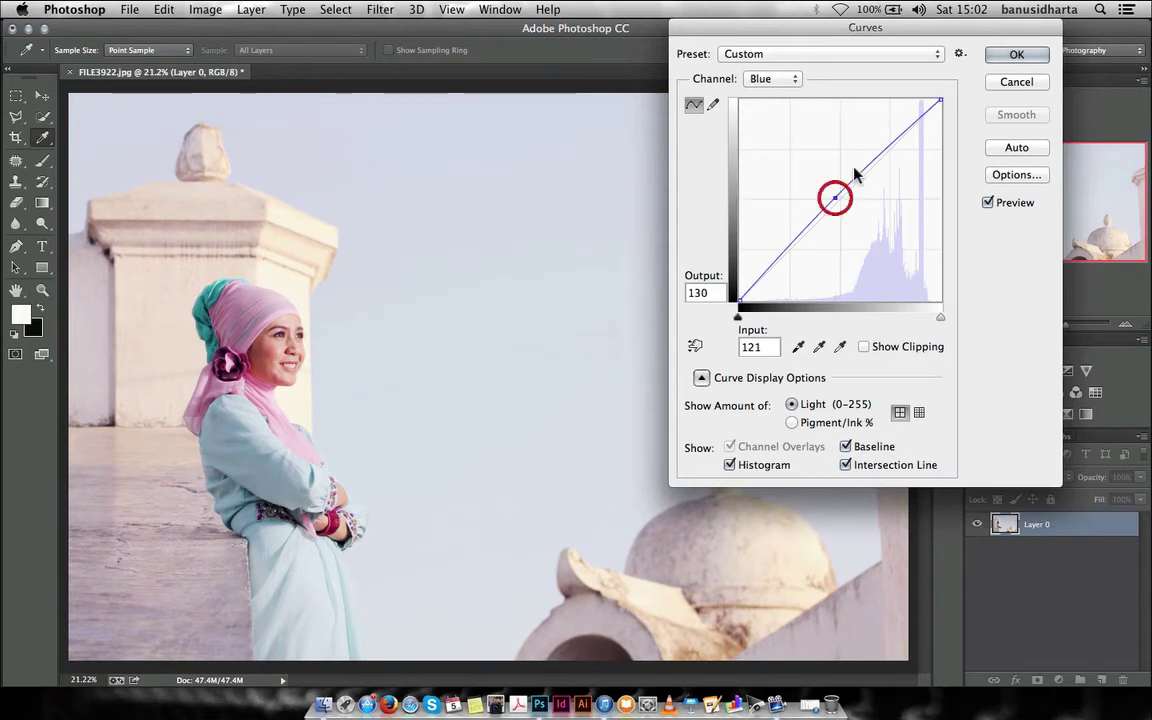
left_click(1016, 54)
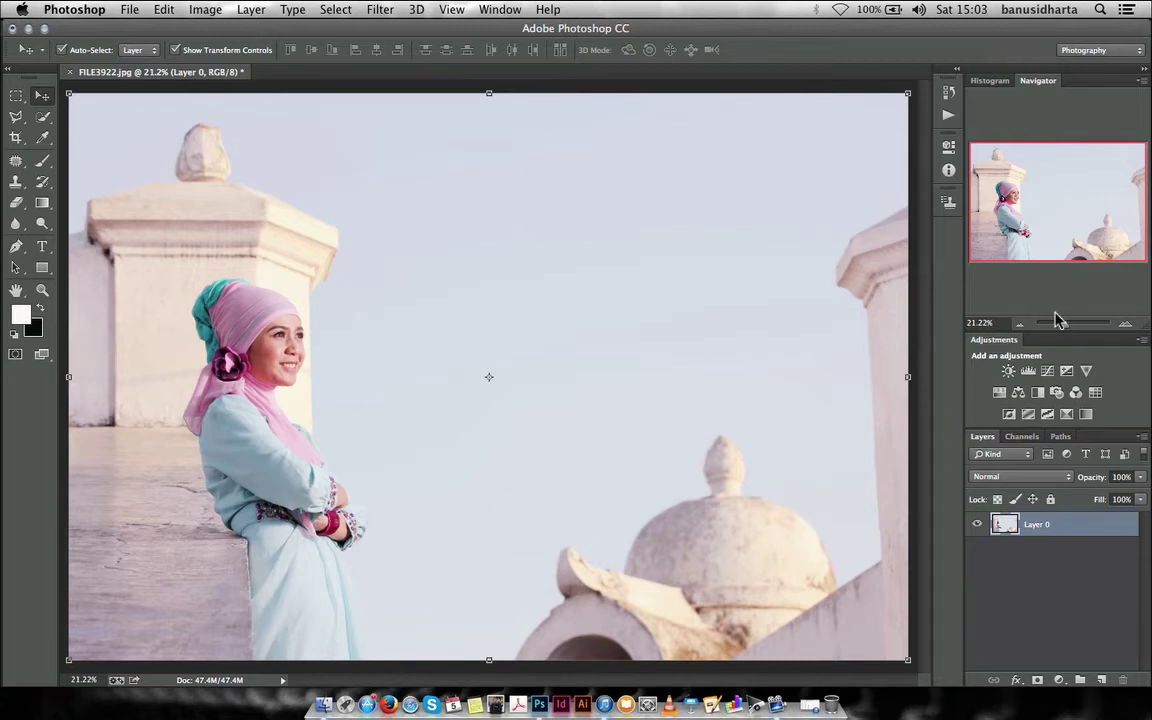
left_click_drag(1064, 330, 1066, 328)
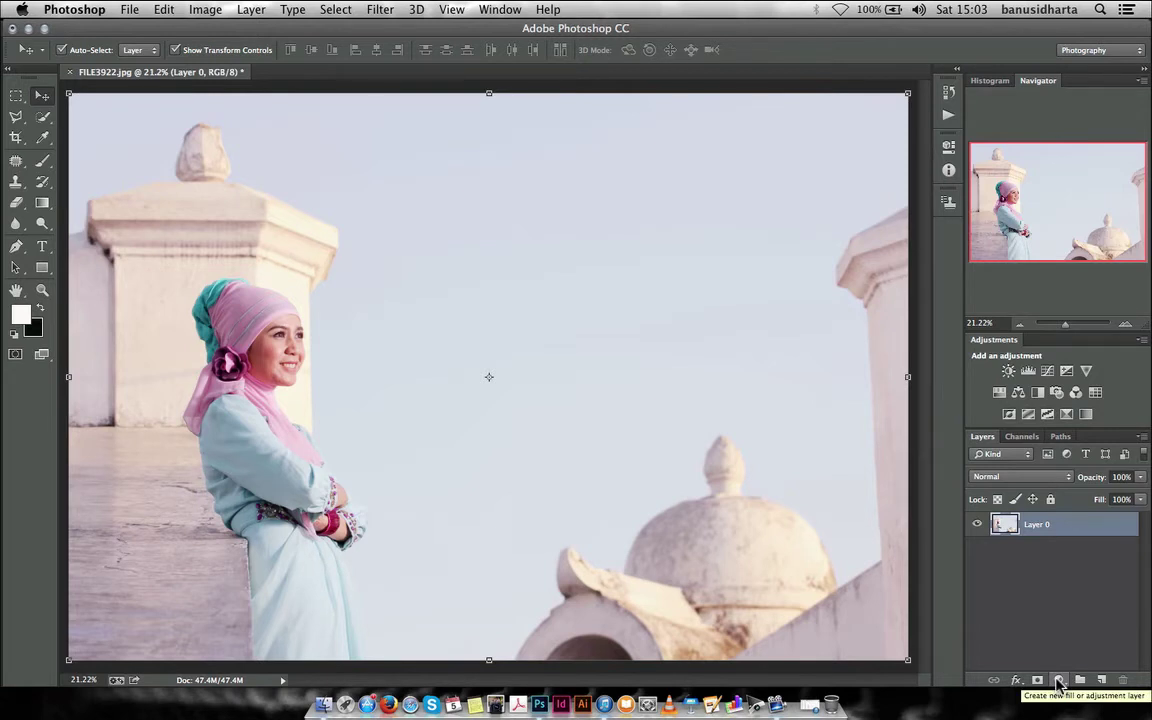
Step: Add a linear Gradient Fill layer angled at −126.87° with 207% scale
left_click(1059, 681)
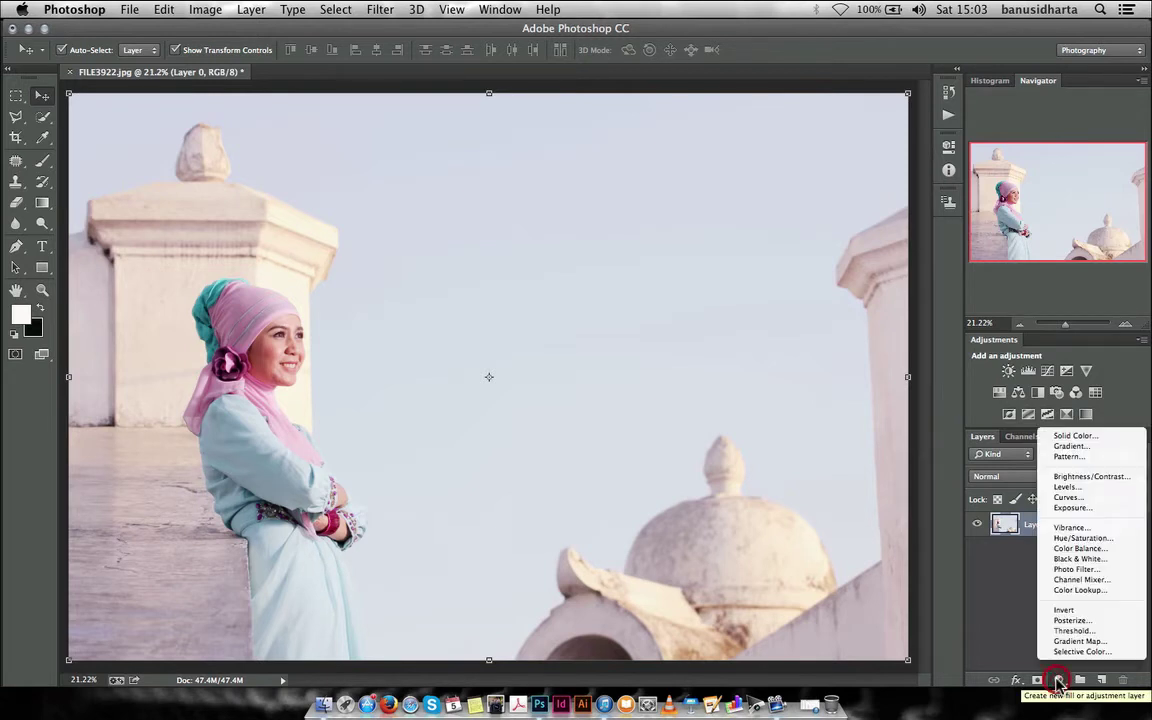
left_click(1070, 446)
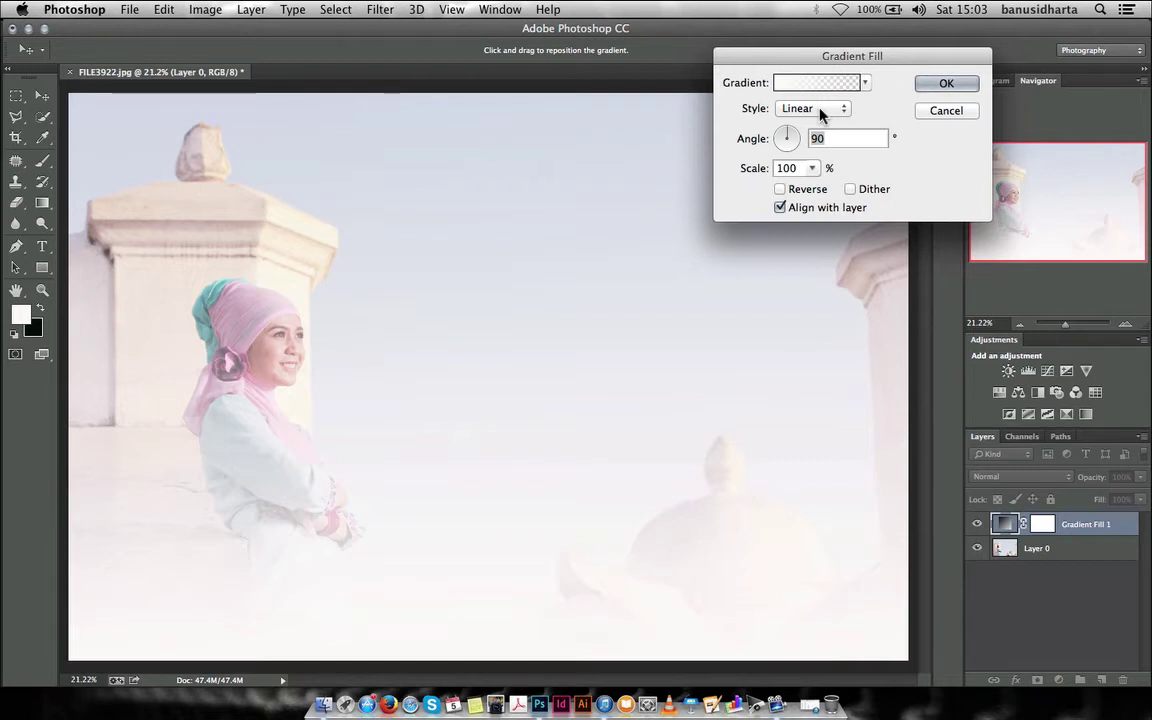
mouse_move(794, 134)
left_mouse_down()
mouse_move(797, 143)
mouse_move(794, 120)
mouse_move(782, 147)
mouse_move(764, 141)
mouse_move(784, 147)
mouse_move(776, 141)
mouse_move(806, 190)
mouse_move(825, 193)
left_mouse_up()
left_click(812, 169)
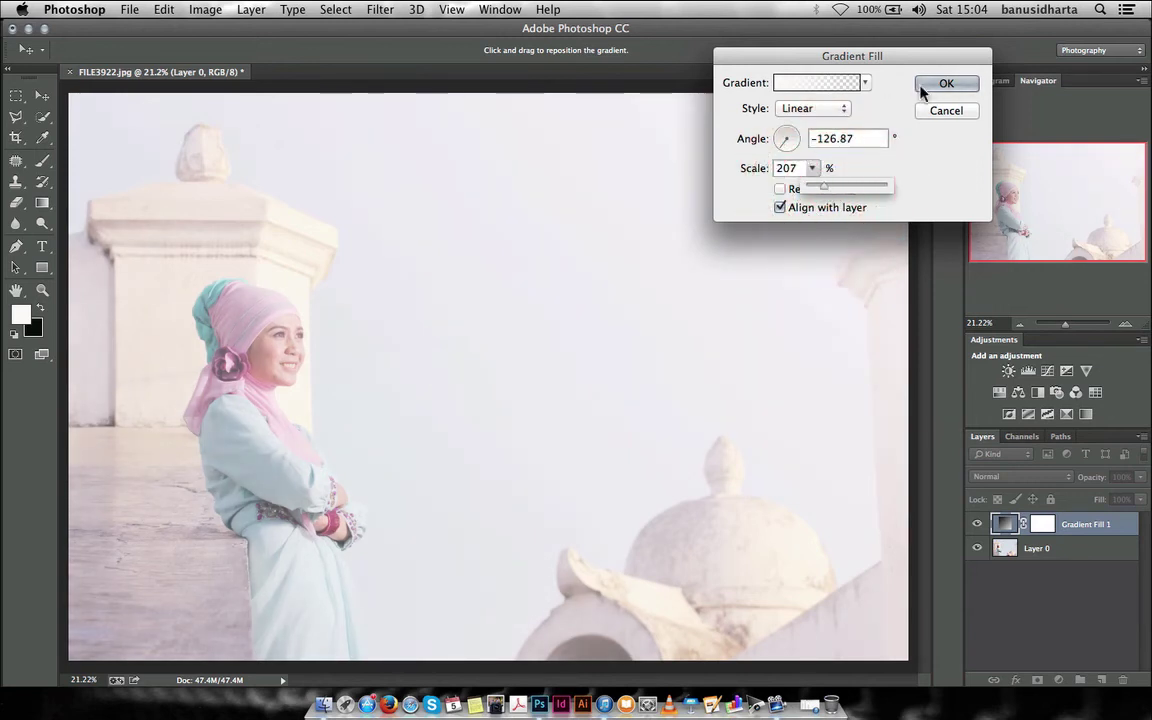
Step: Blend Gradient Fill 1 in Screen mode at about 55% opacity and 68% fill
left_click(946, 83)
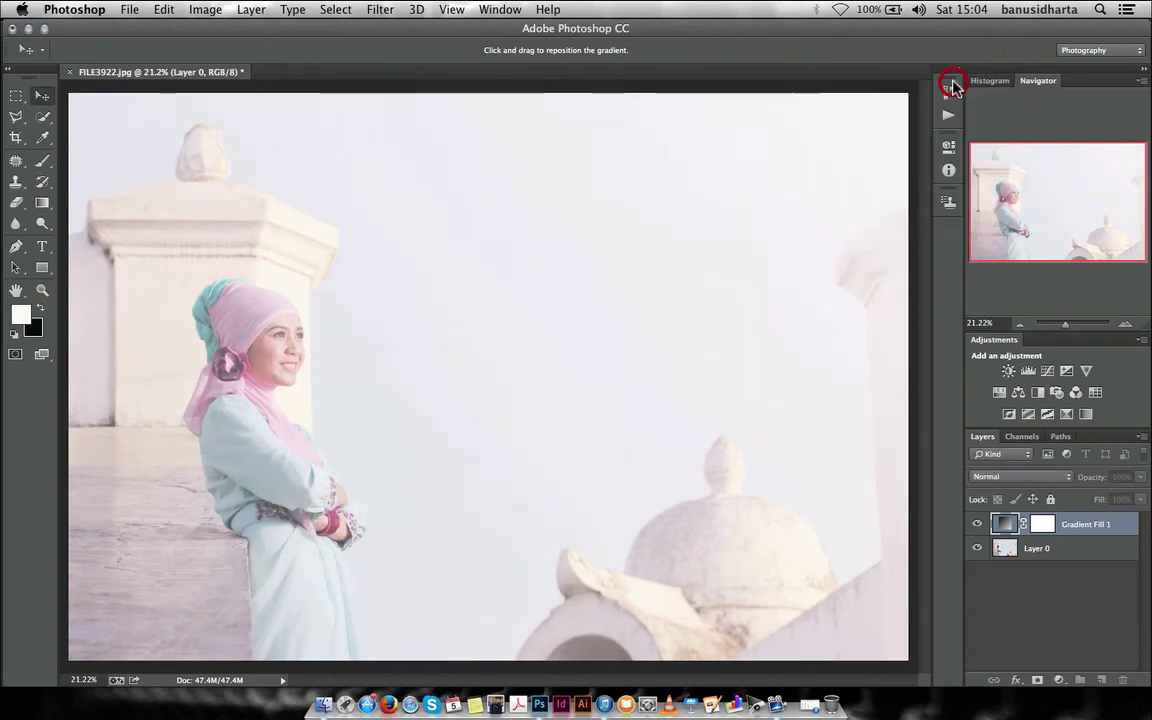
left_click(1055, 483)
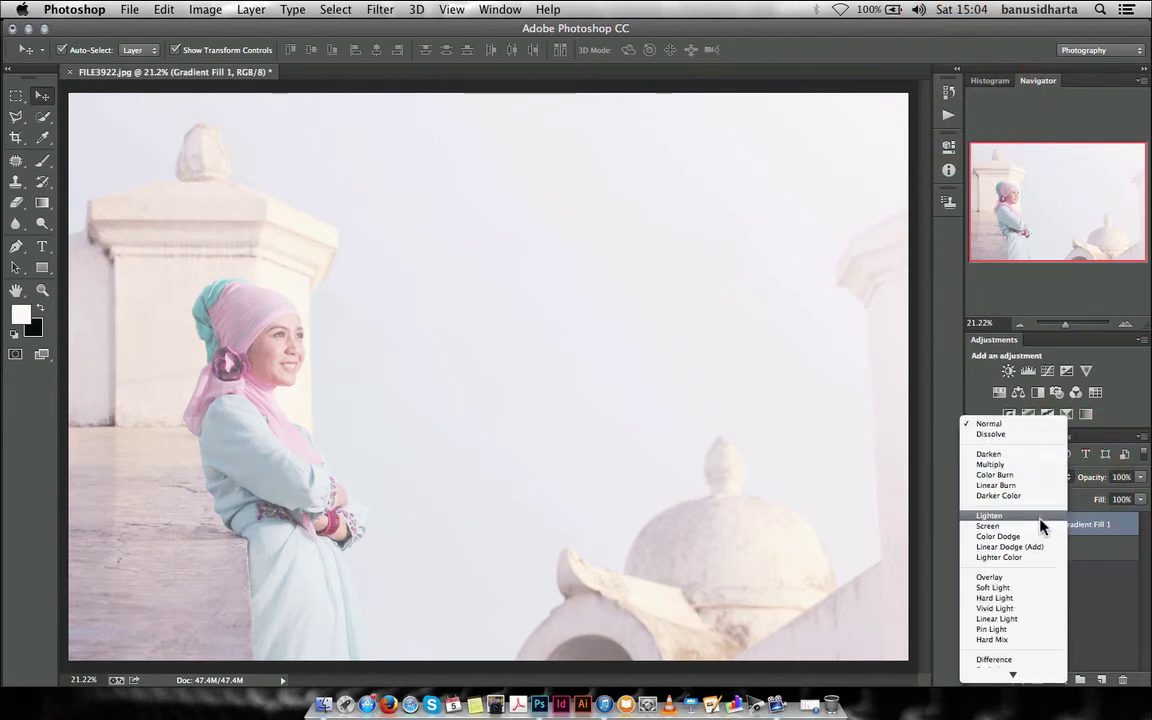
scroll(1040, 525, "down", 3)
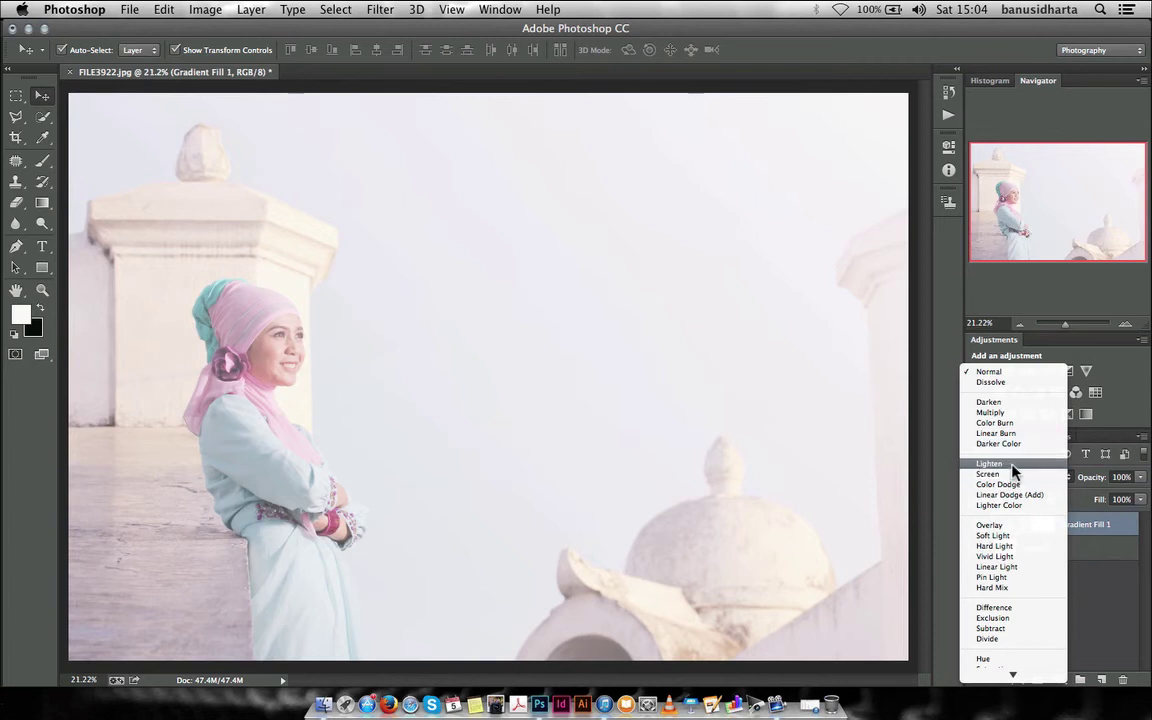
left_click(1005, 464)
left_click(1050, 478)
left_click(1041, 476)
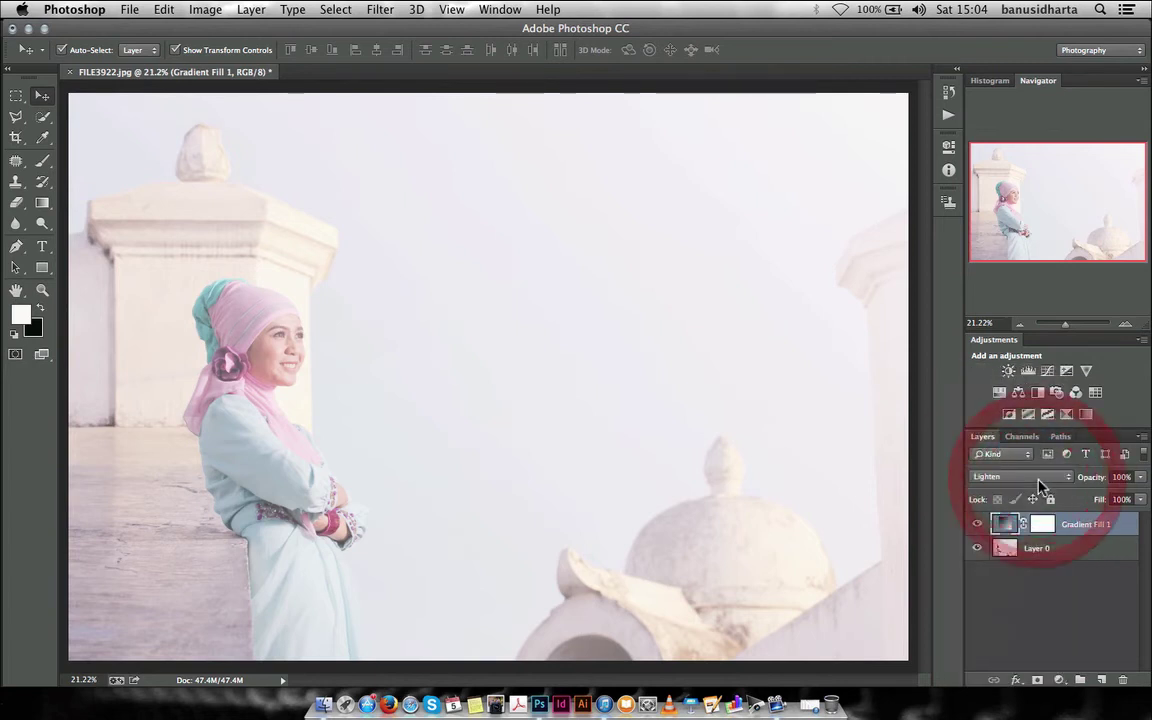
left_click(1036, 481)
left_click(1036, 485)
left_click(1040, 478)
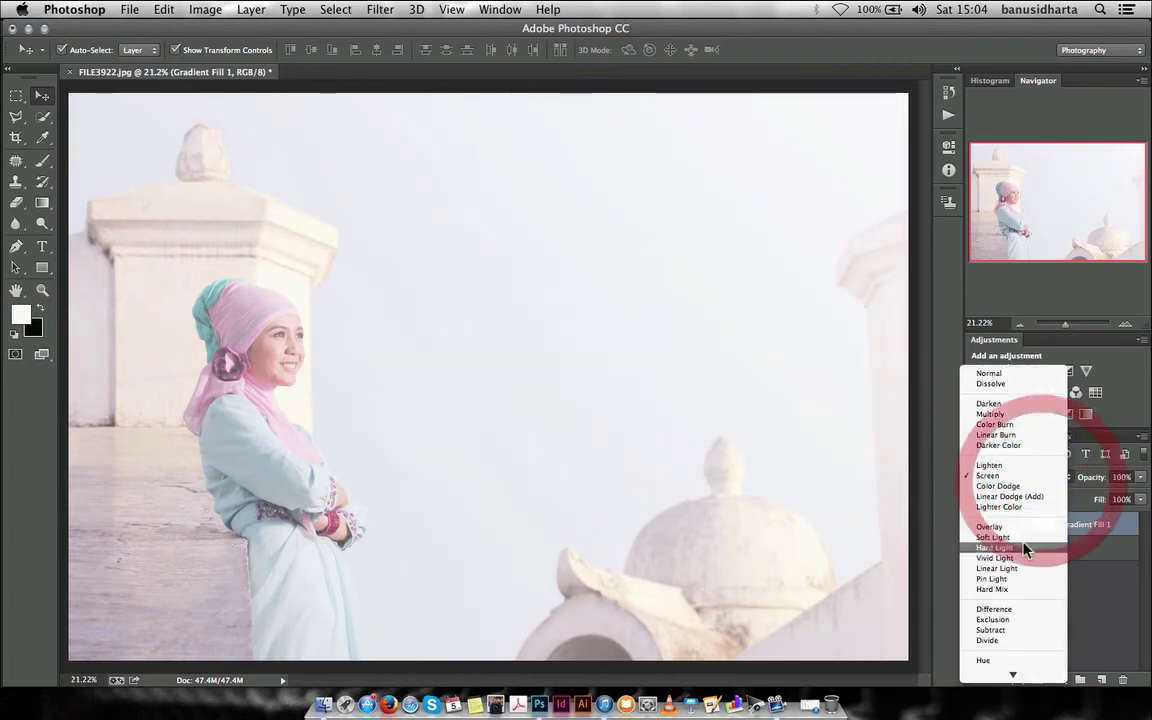
left_click(1022, 538)
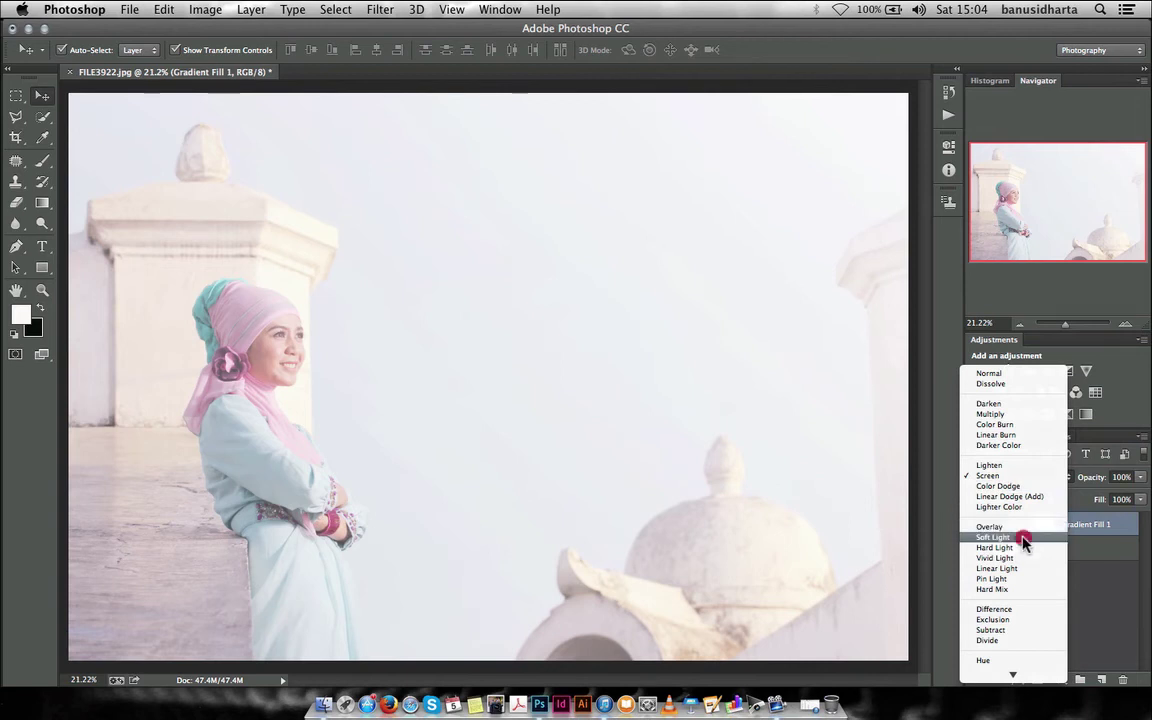
left_click(1045, 477)
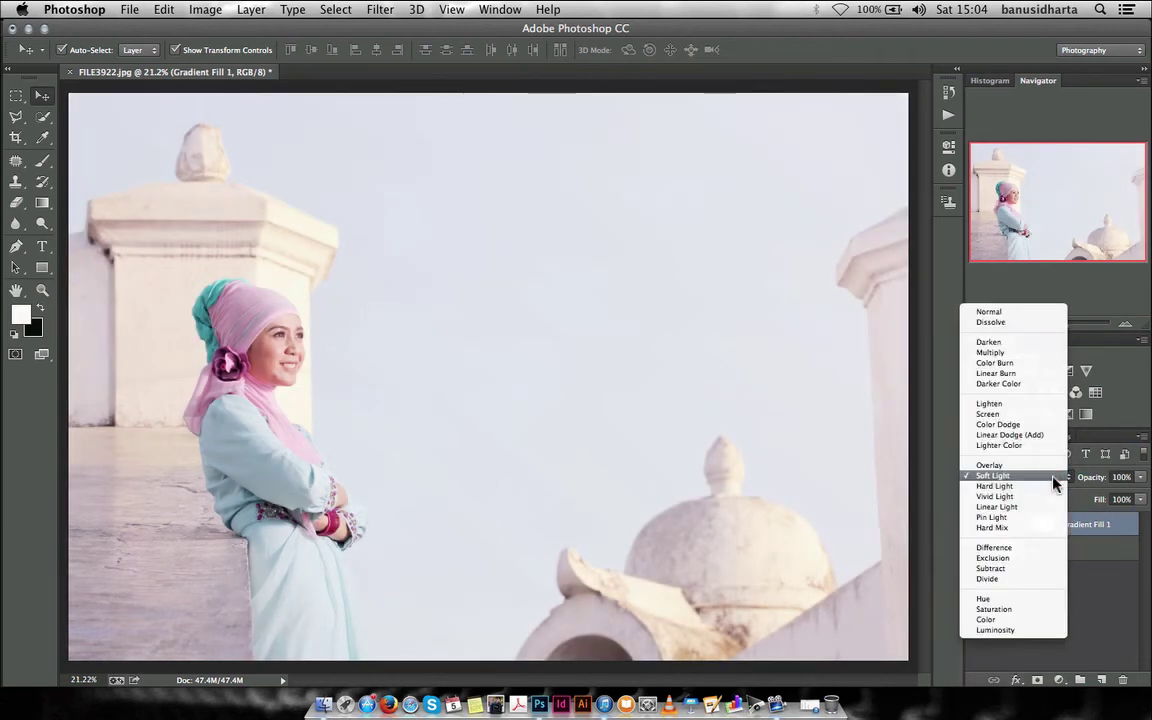
left_click(1026, 413)
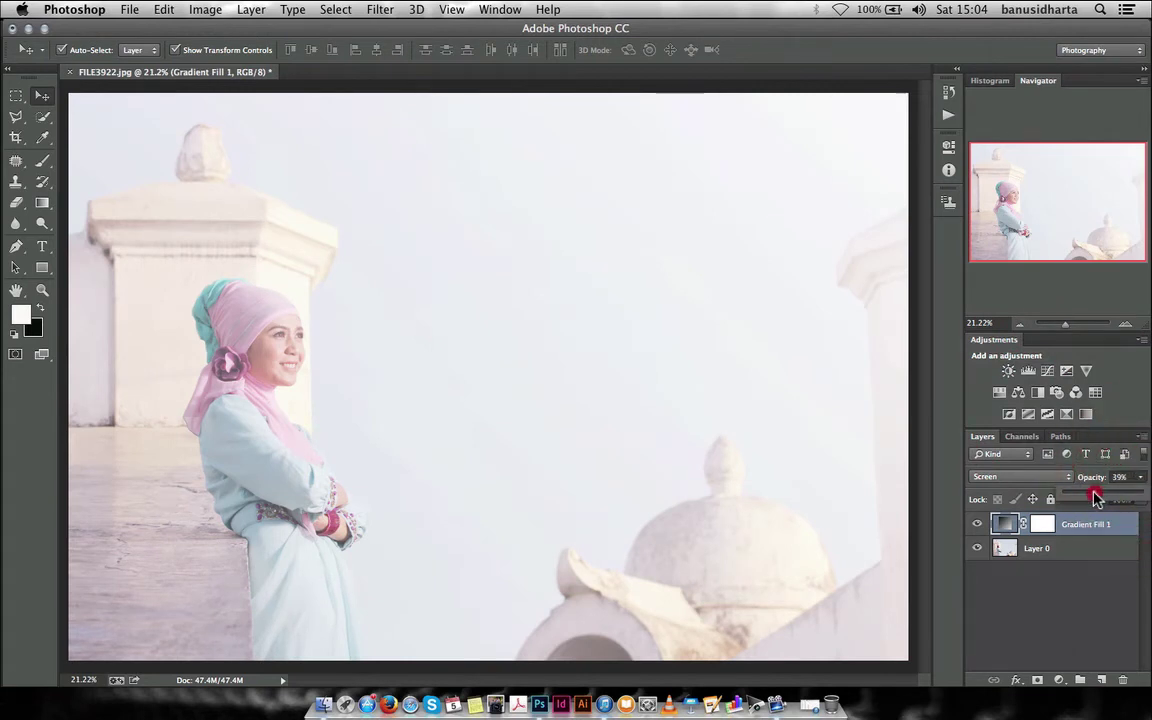
mouse_move(1137, 490)
left_mouse_down()
mouse_move(1085, 498)
mouse_move(1104, 500)
left_mouse_up()
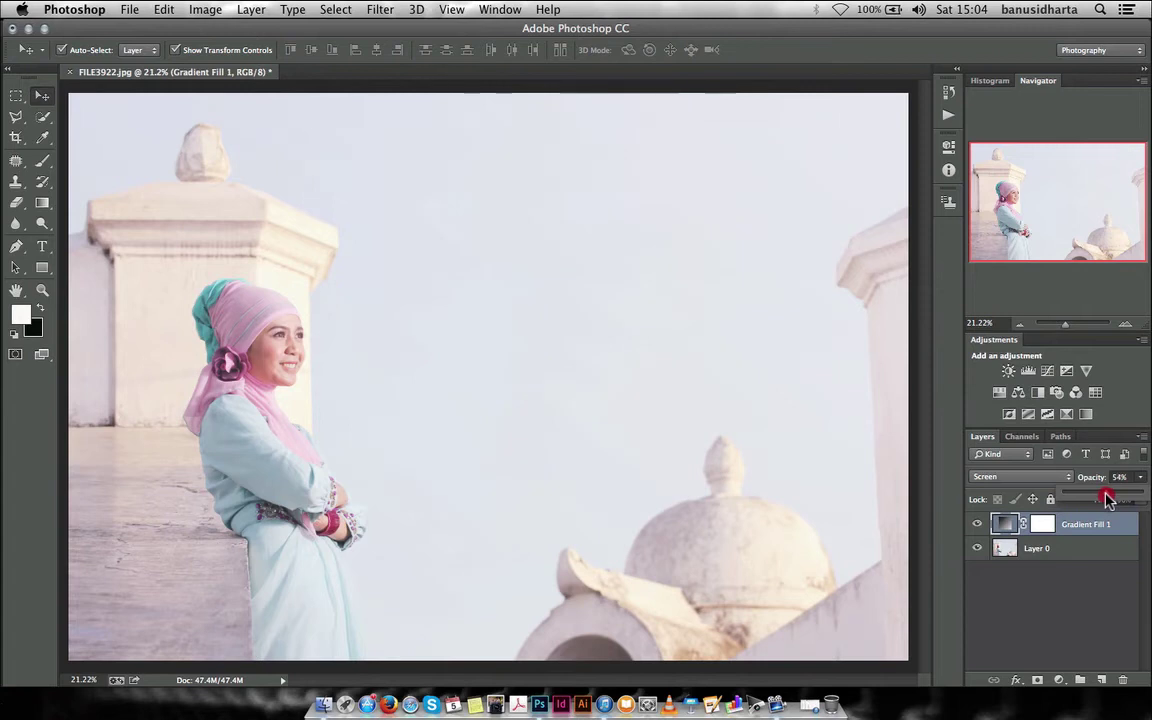
left_click_drag(1104, 500, 1118, 516)
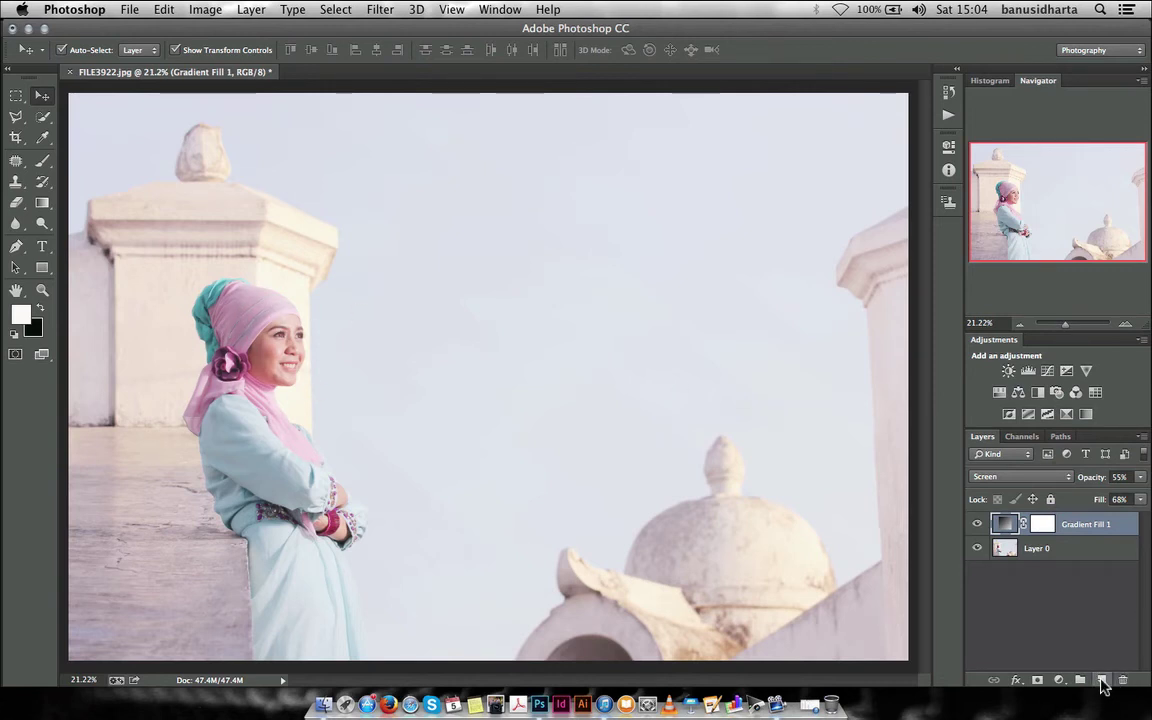
Step: Add Gradient Fill 2 with a diagonal angle of about −51.34°
left_click(1059, 680)
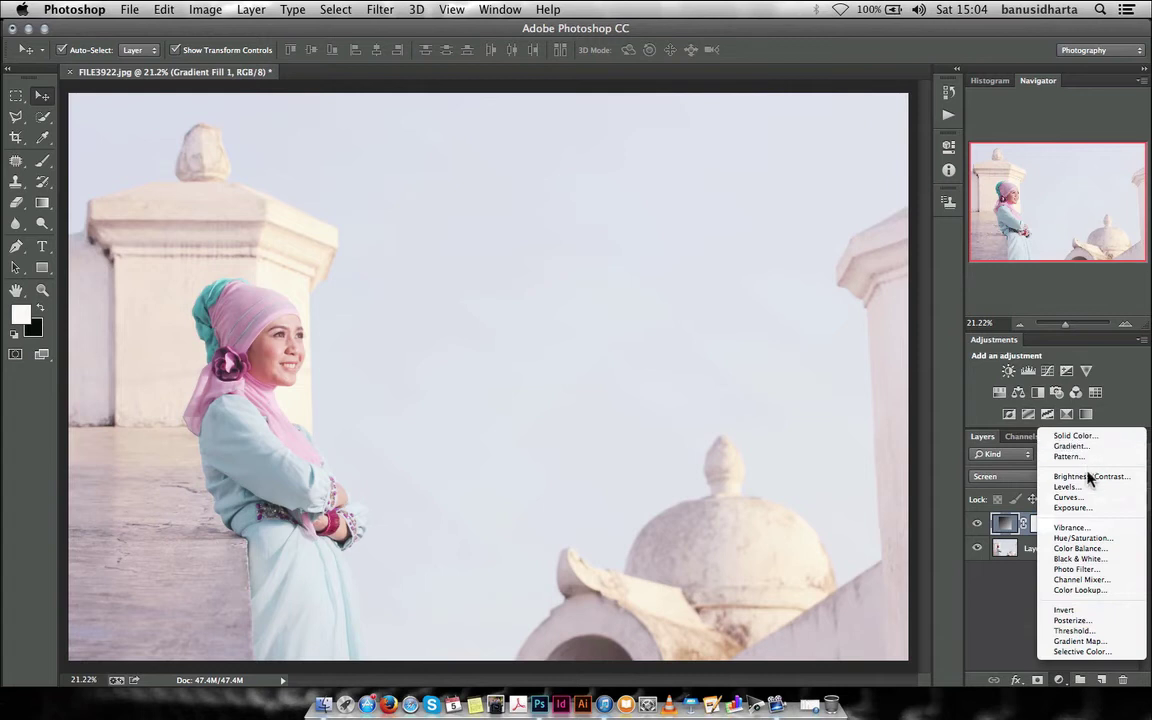
left_click(1068, 446)
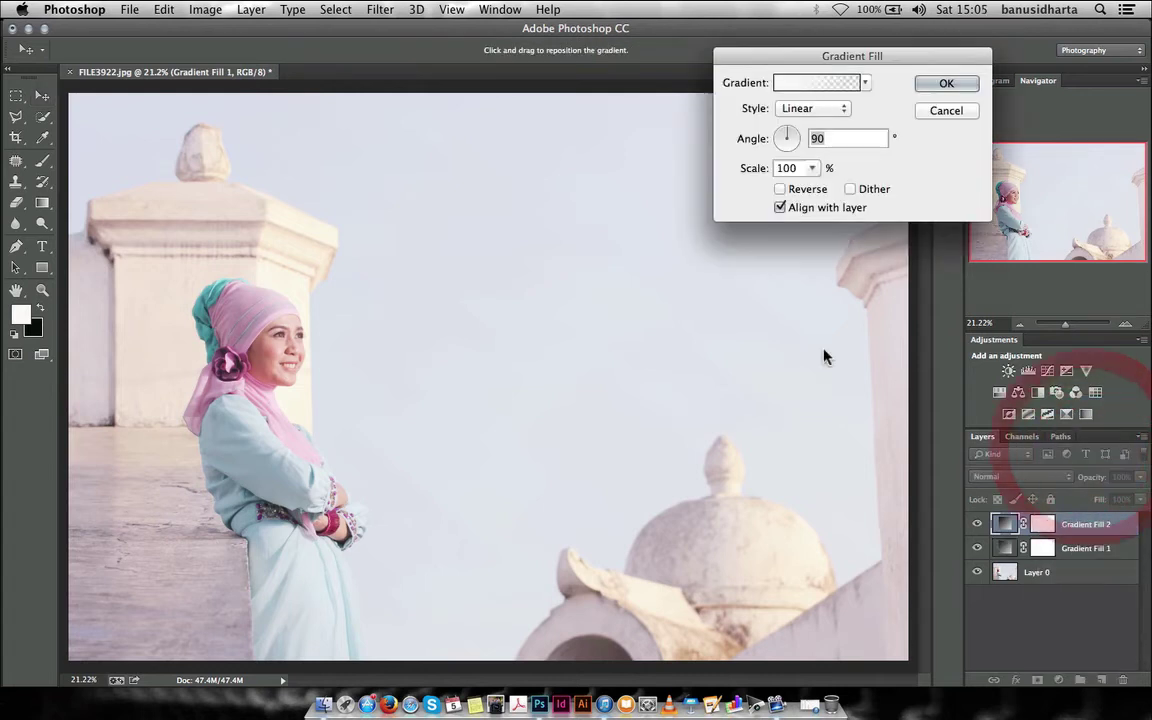
left_click_drag(789, 140, 792, 146)
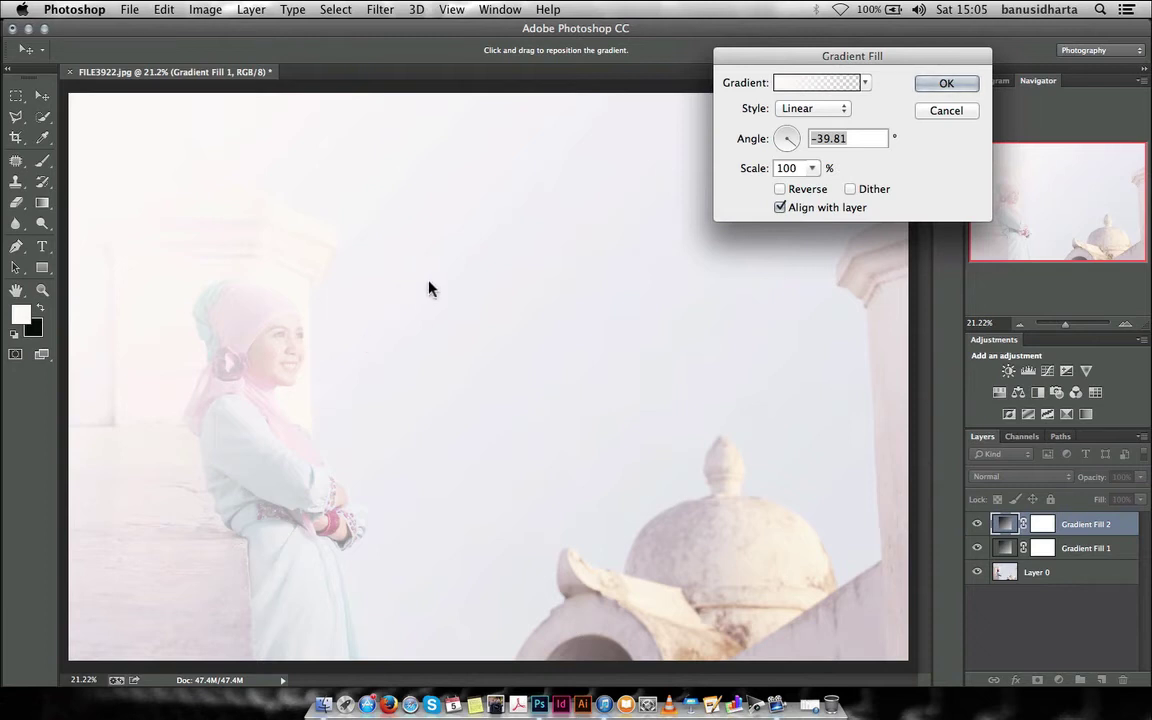
left_click_drag(792, 154, 796, 149)
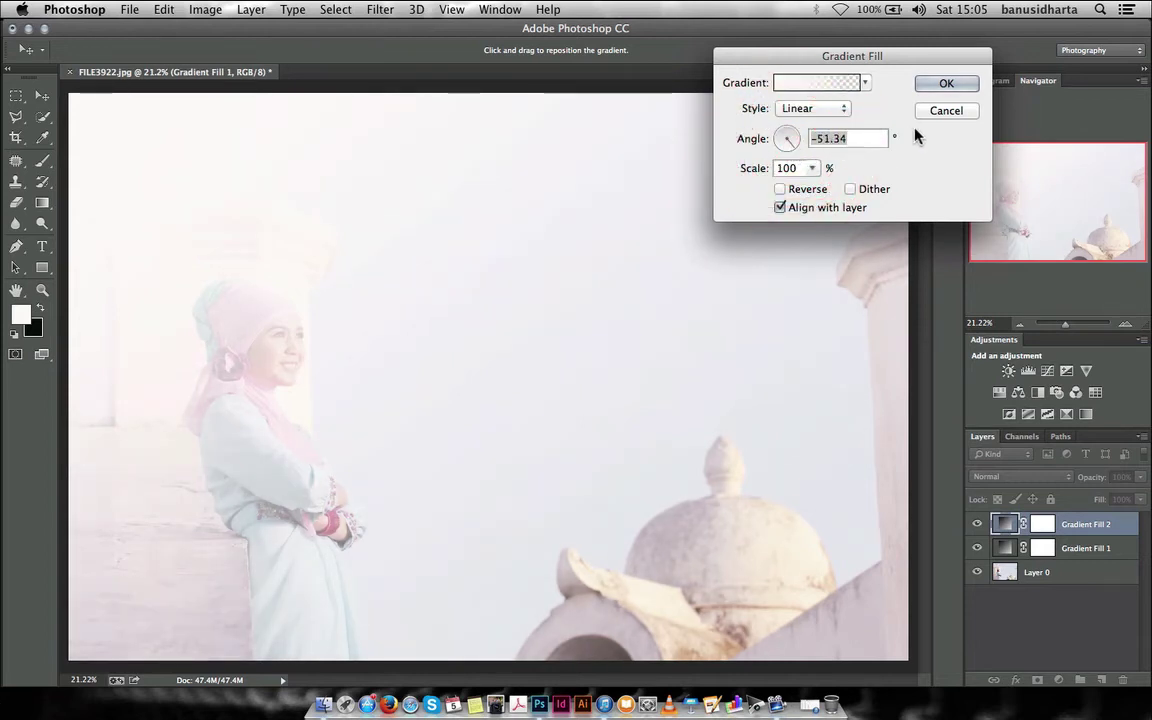
left_click(946, 86)
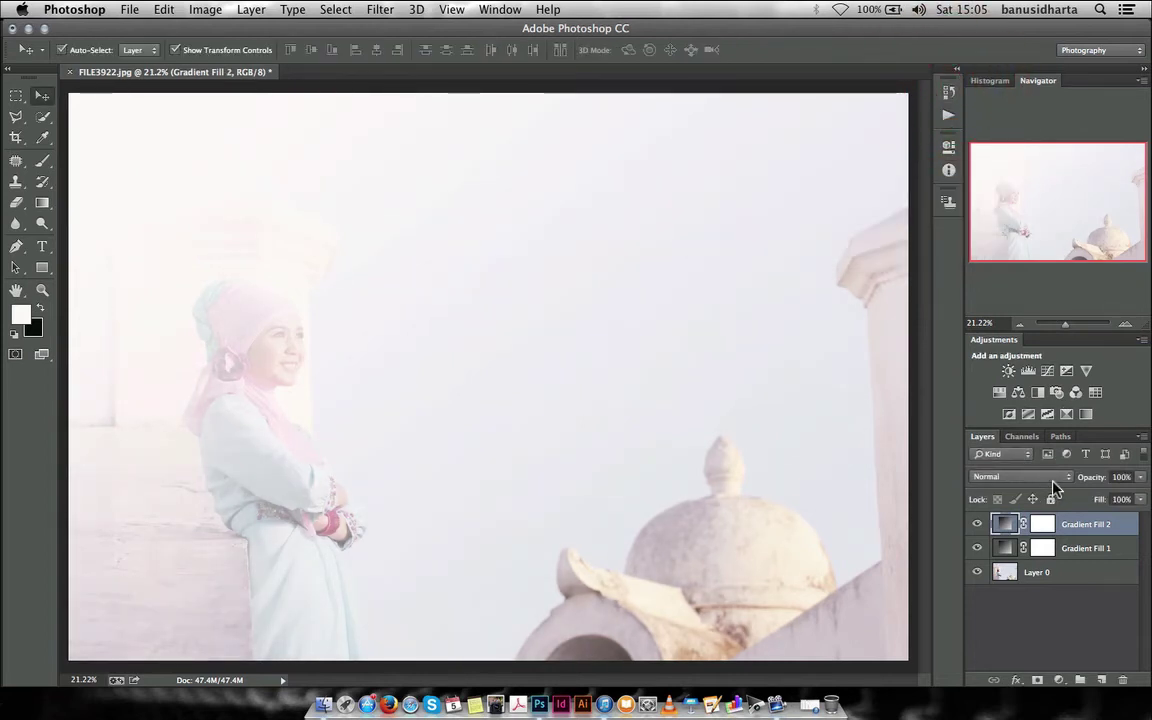
Step: Set Gradient Fill 2 to Screen blending at 40% opacity and 53% fill
left_click(1055, 480)
left_click(1036, 568)
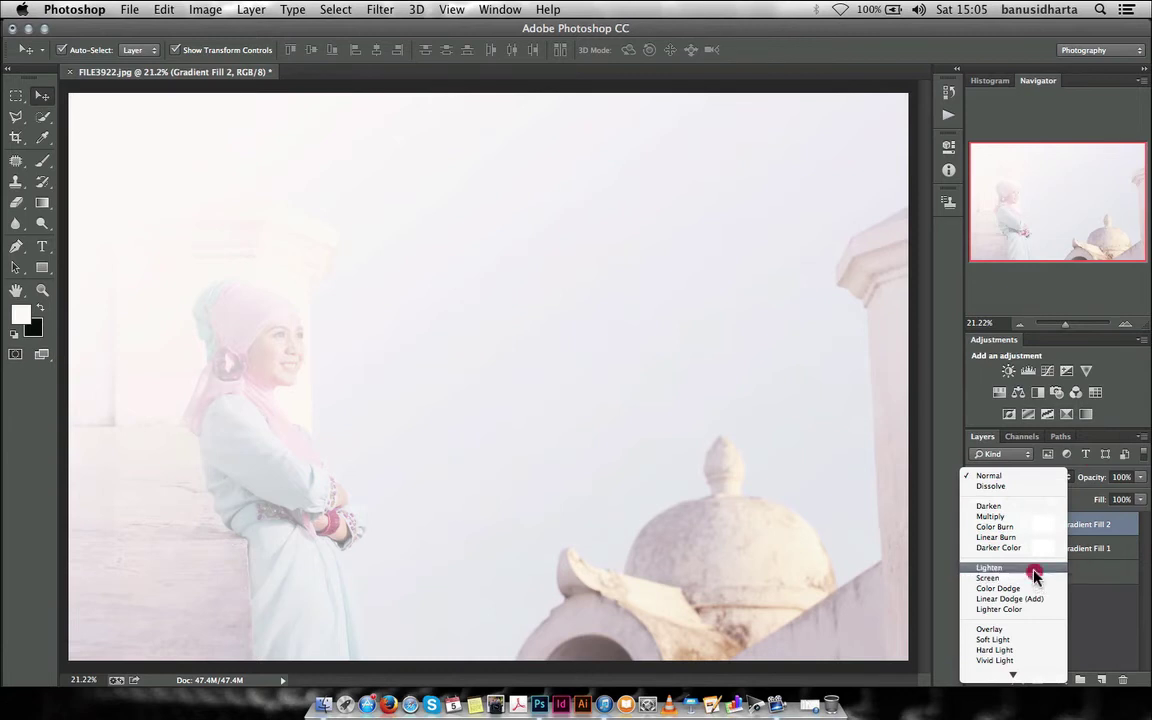
left_click(1033, 478)
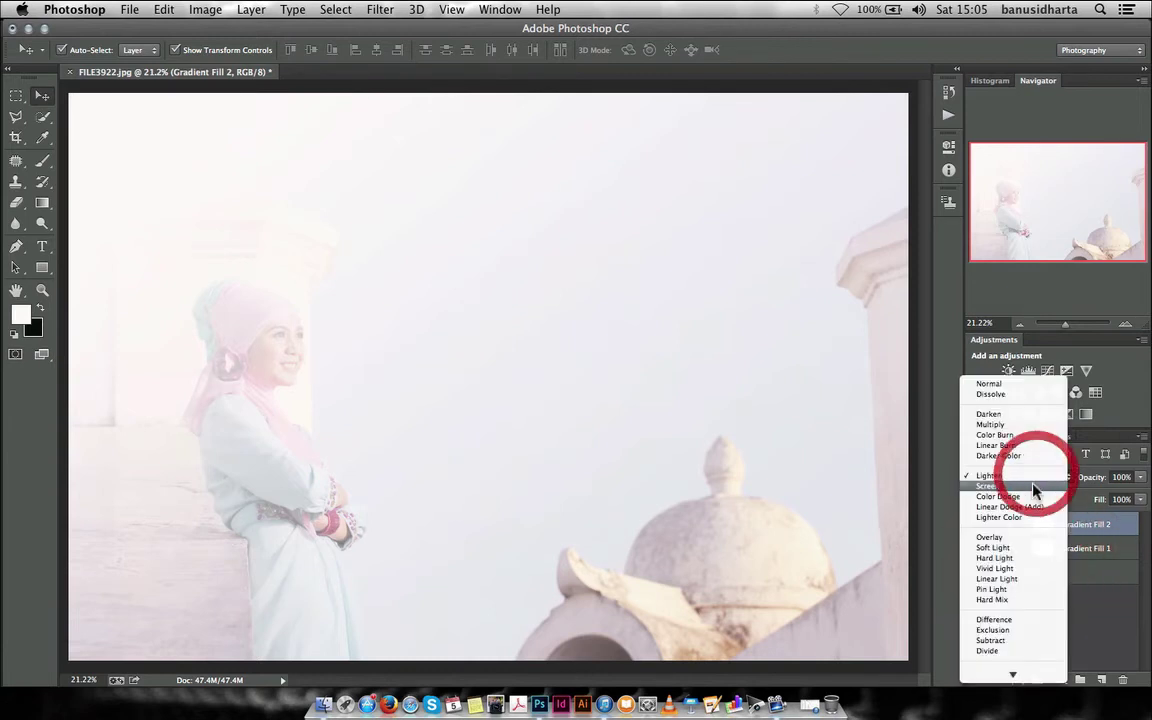
left_click(1033, 487)
left_click(1139, 477)
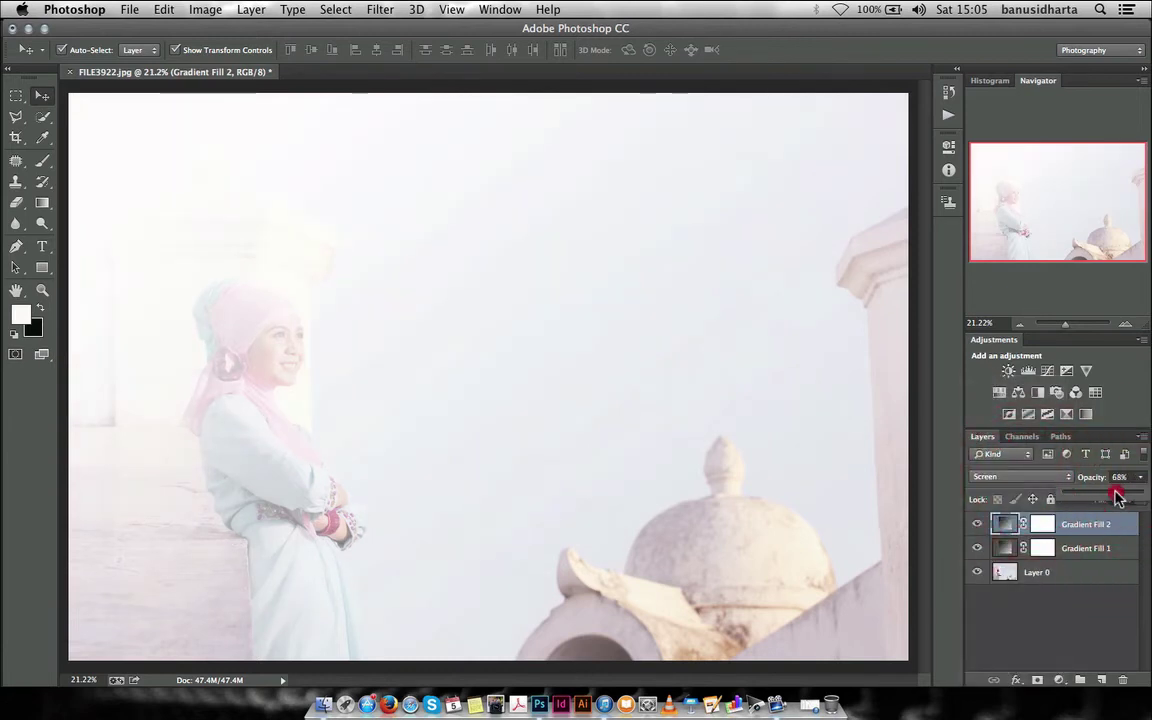
mouse_move(1130, 493)
left_mouse_down()
mouse_move(1095, 498)
mouse_move(1101, 518)
left_mouse_up()
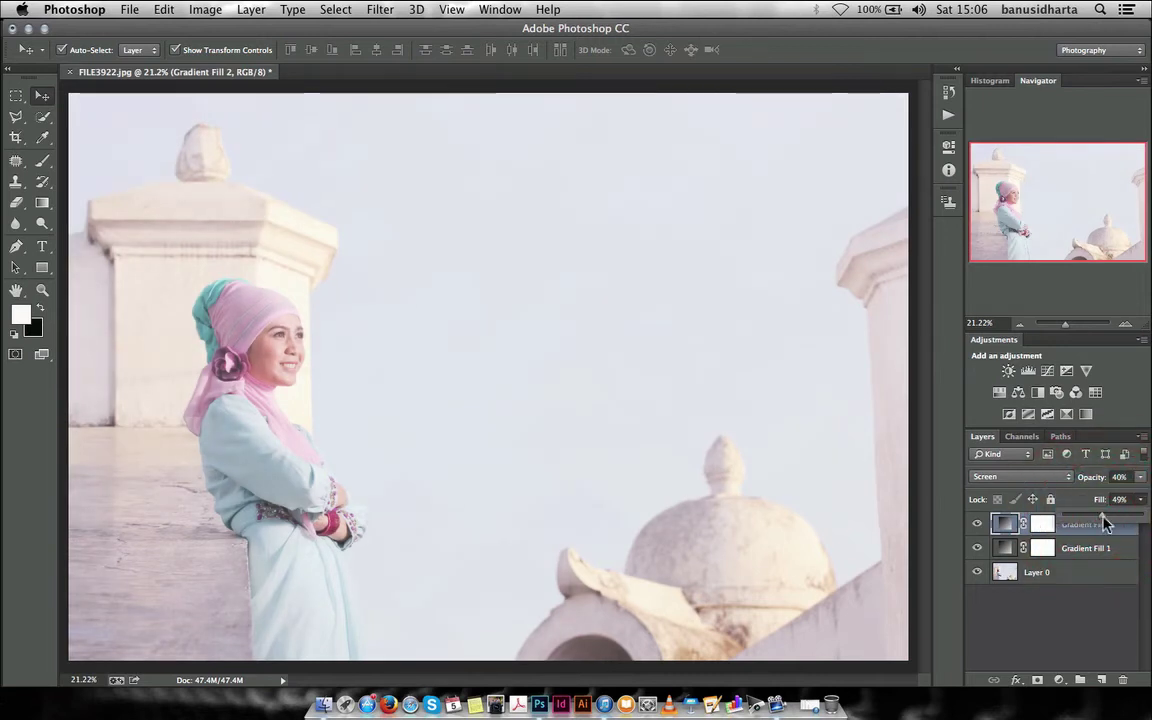
left_click_drag(1104, 520, 1108, 520)
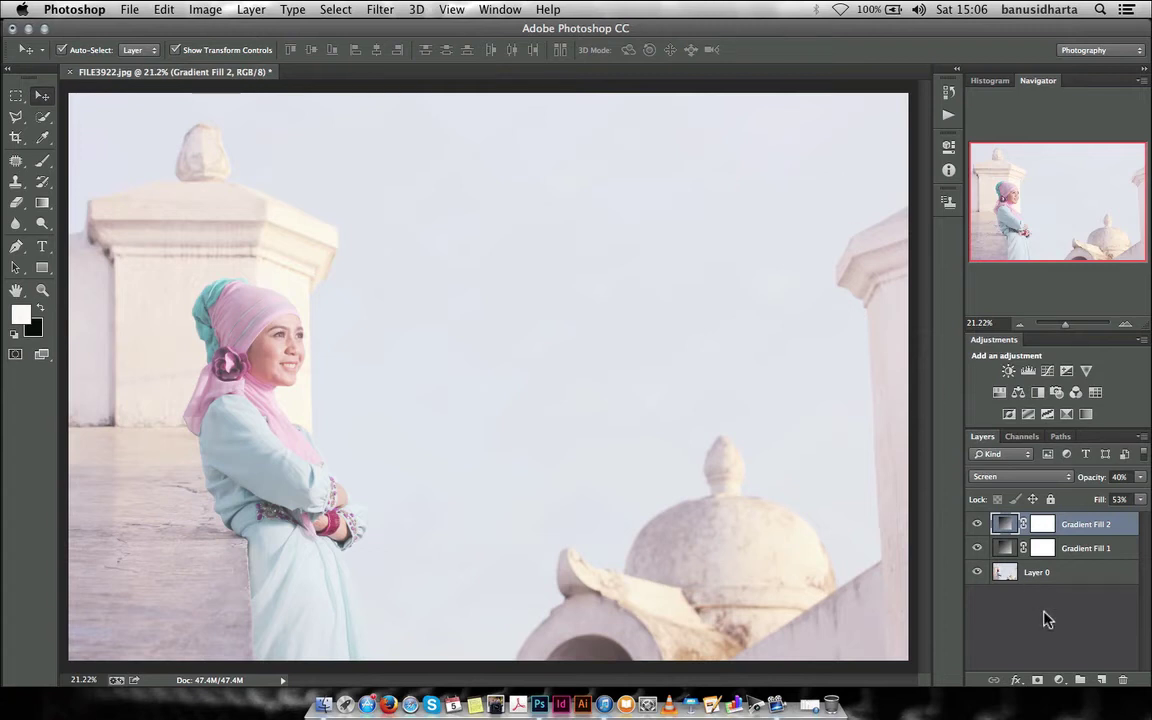
left_click(1059, 680)
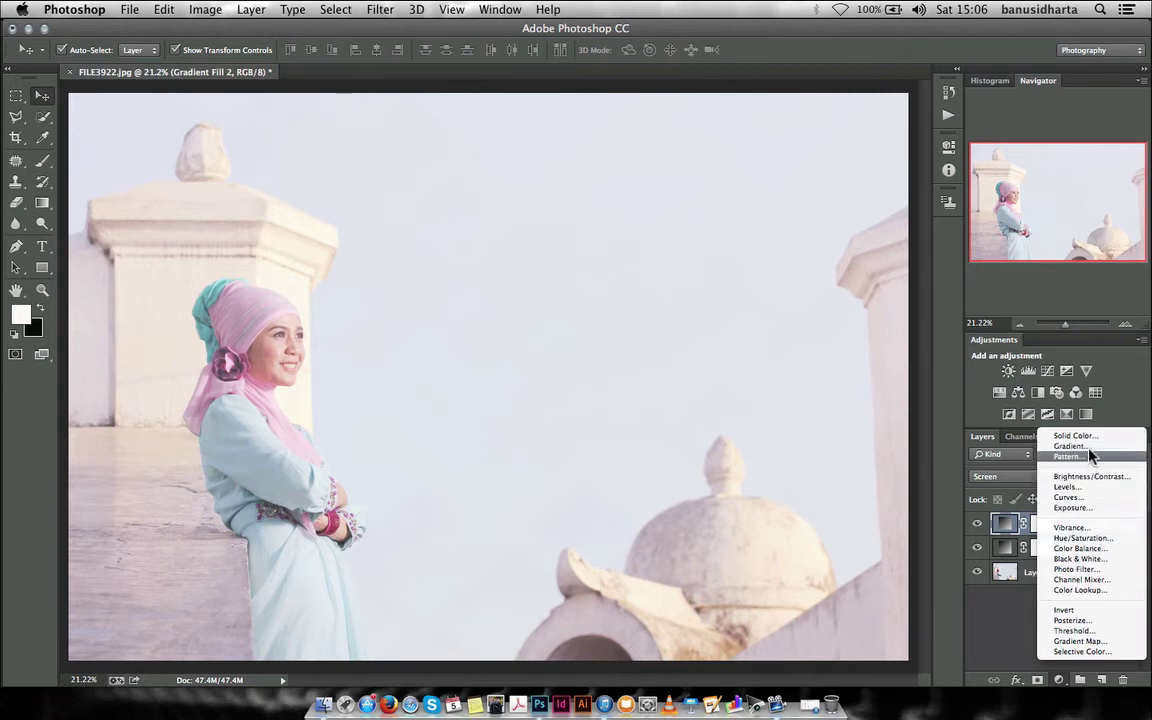
Step: Add a Curves adjustment layer, lift the RGB midpoint slightly and switch to the Red channel
left_click(1098, 505)
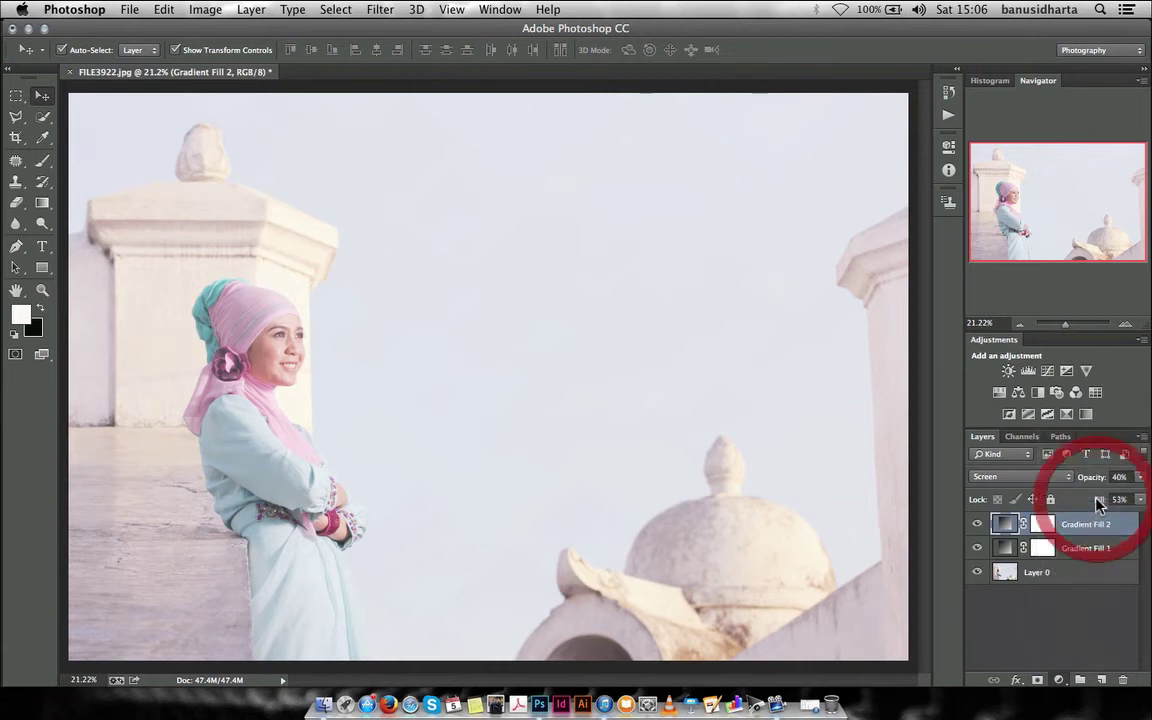
left_click_drag(847, 282, 853, 278)
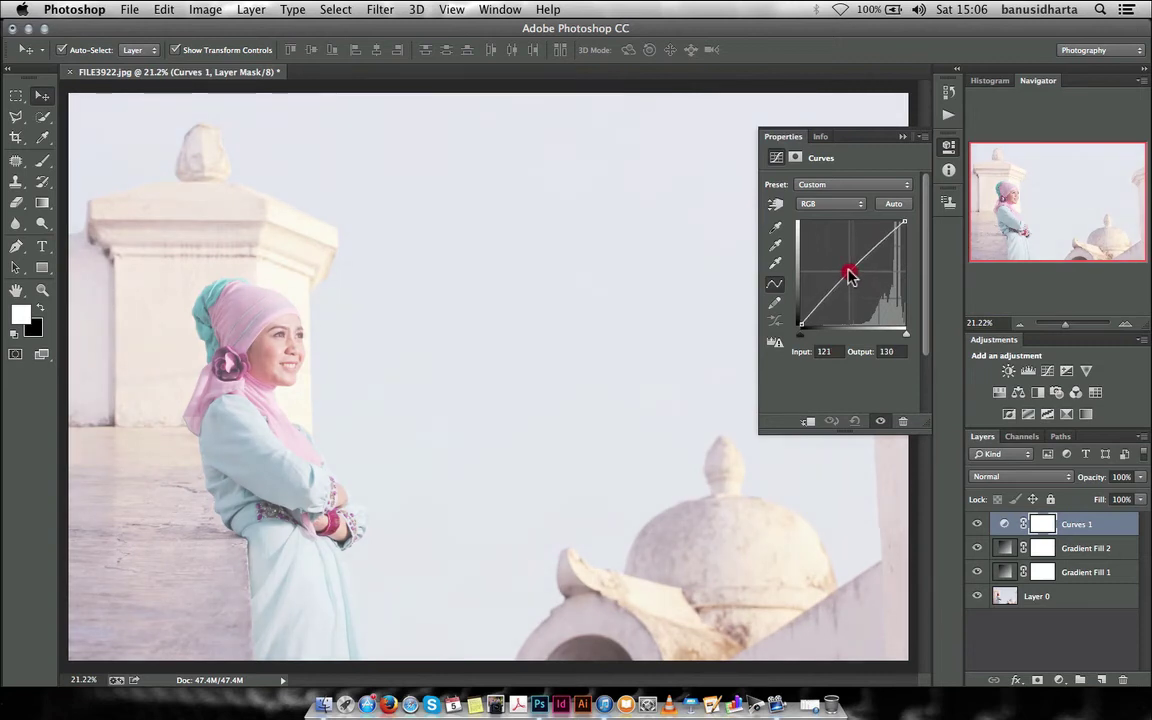
left_click_drag(852, 278, 853, 277)
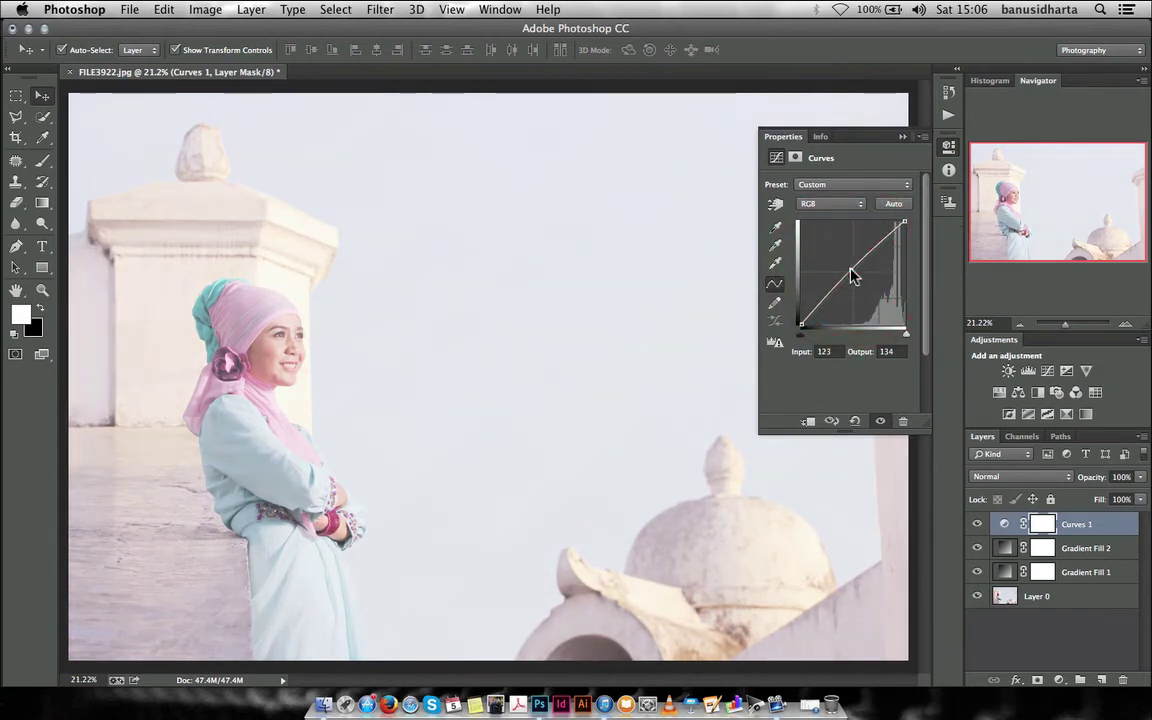
left_click_drag(852, 277, 857, 280)
left_click(828, 205)
left_click(826, 219)
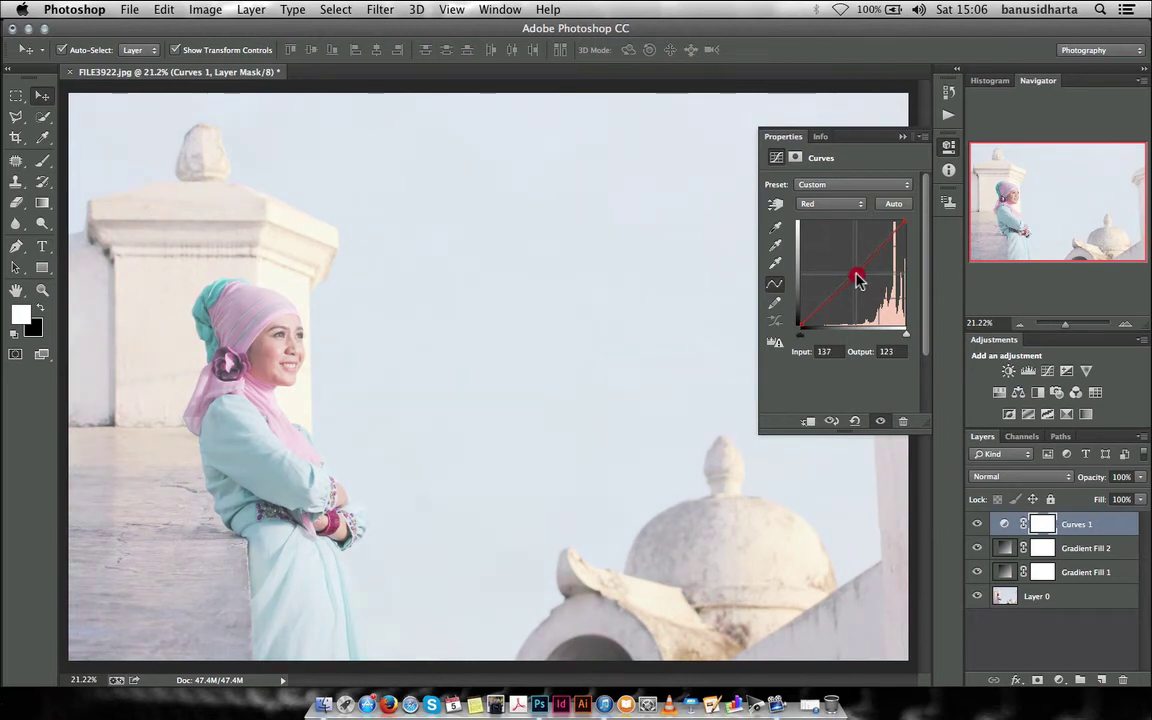
Step: Add a midtone point on the Green curve and nudge it slightly
left_click(830, 203)
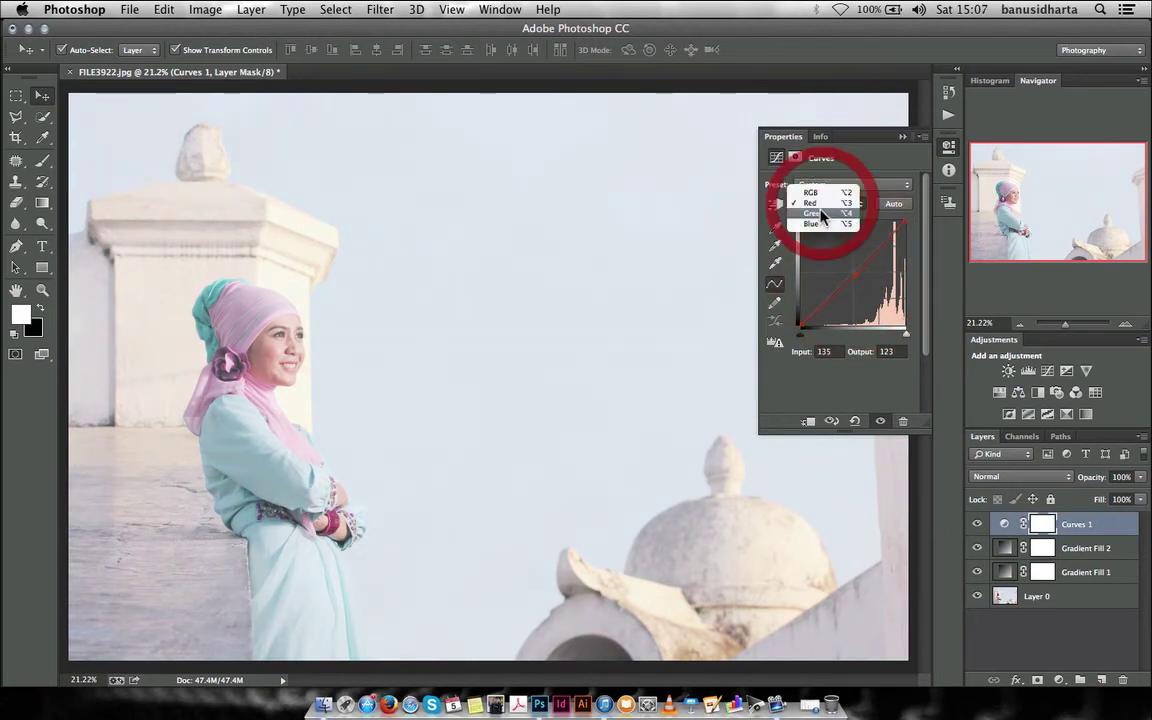
left_click(820, 217)
left_click(852, 270)
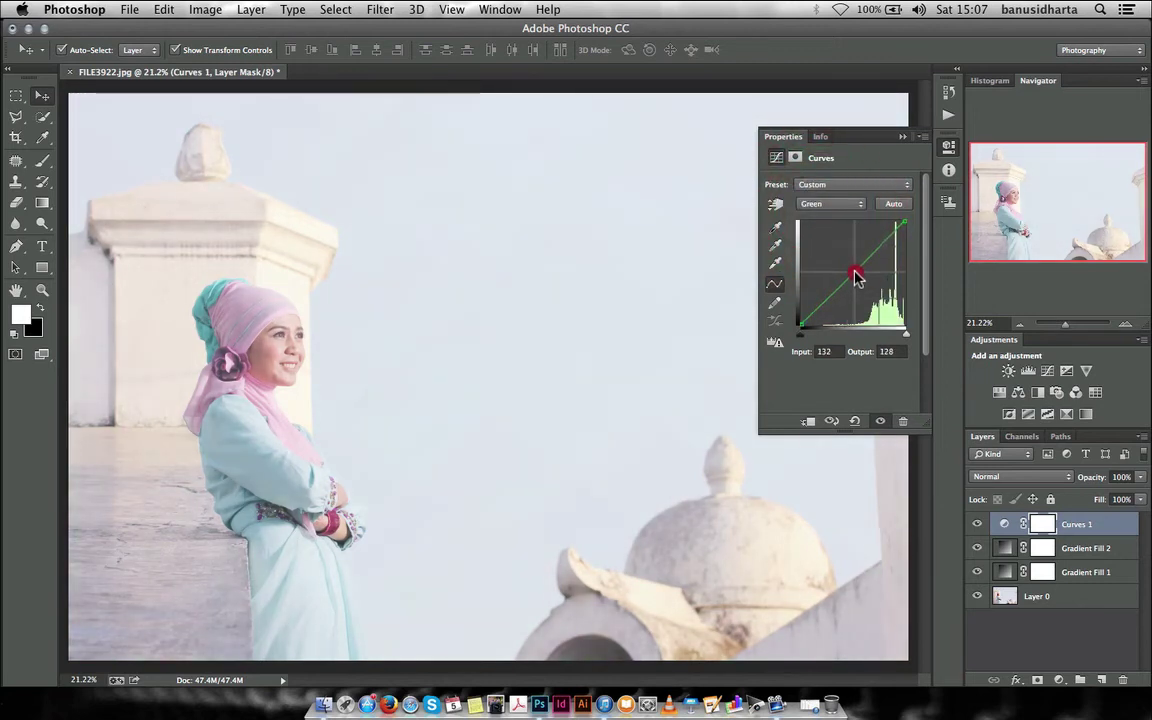
left_click_drag(857, 277, 856, 279)
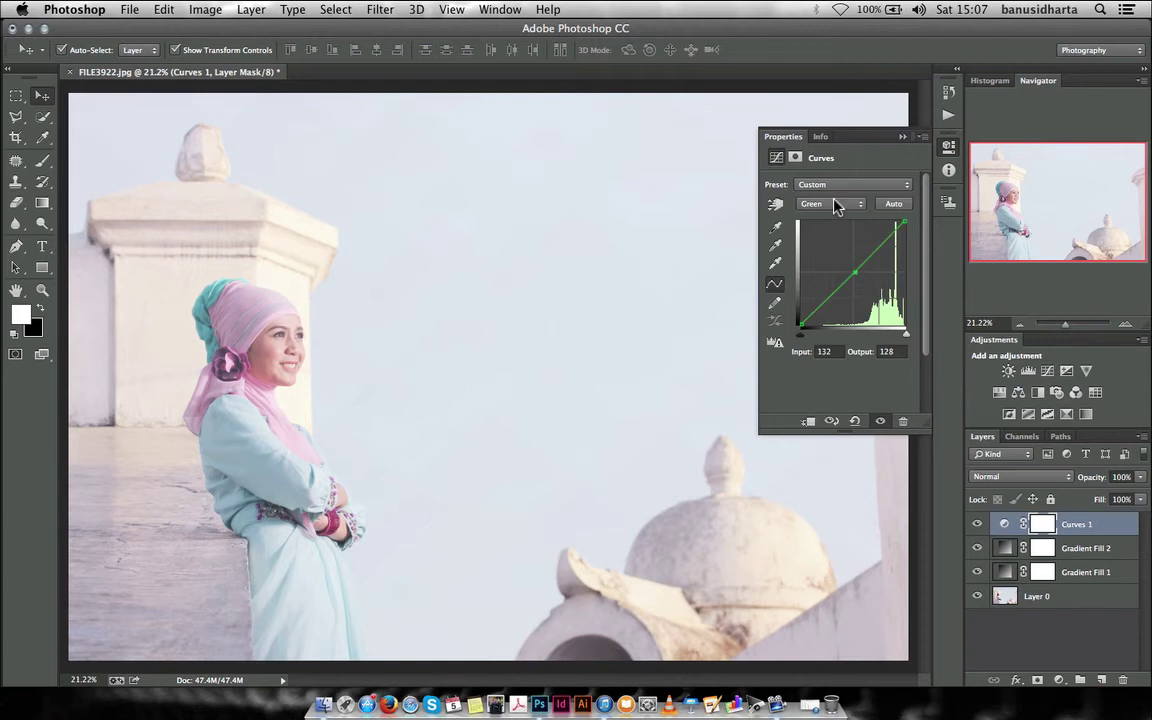
Step: Add a Blue curve midpoint and raise its black point to about 14, then collapse Properties
left_click(836, 205)
left_click(815, 221)
left_click(849, 272)
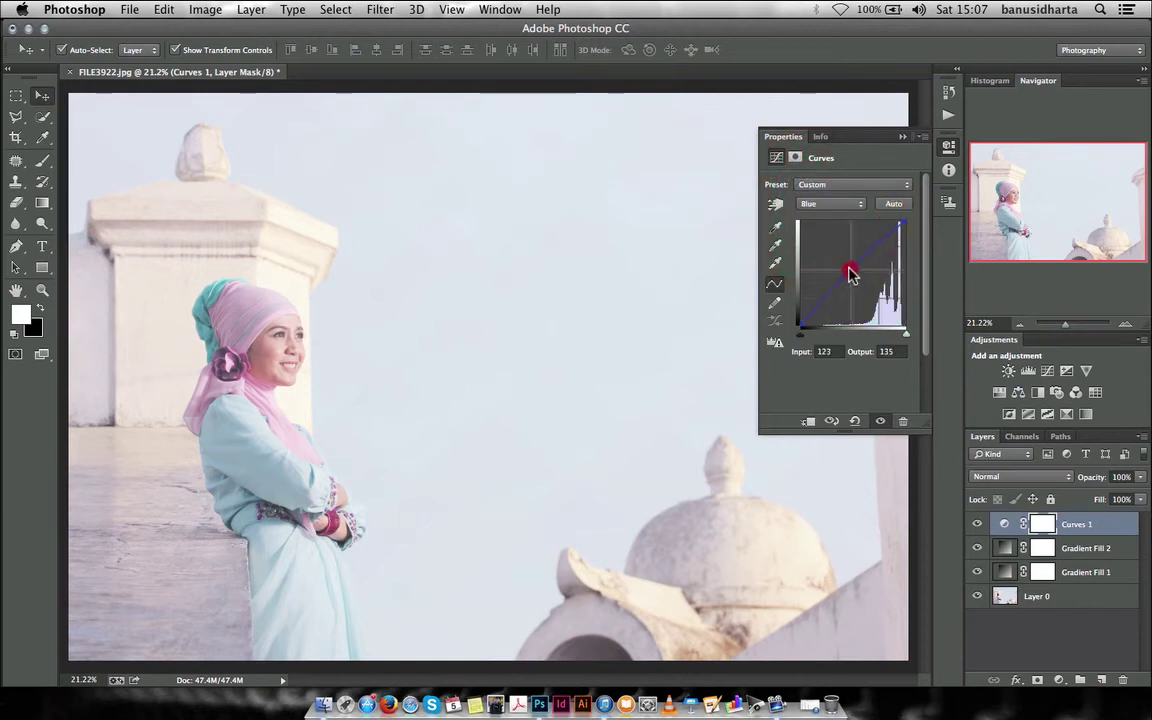
left_click_drag(849, 272, 858, 281)
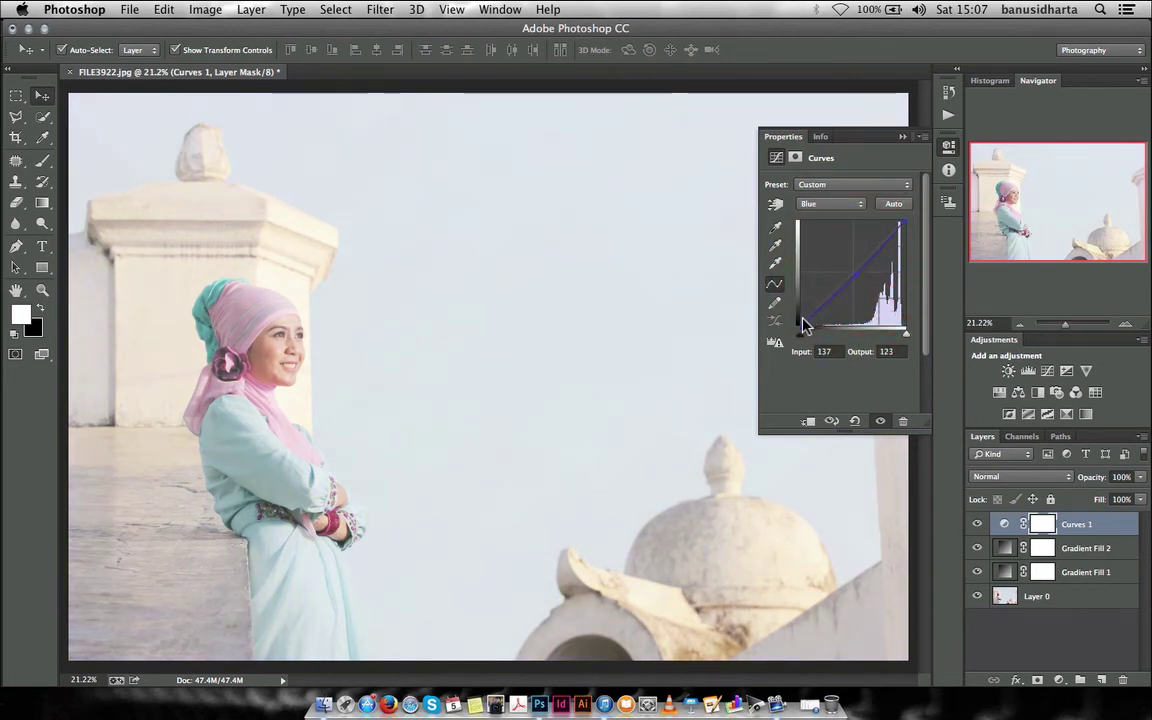
left_click_drag(803, 326, 796, 319)
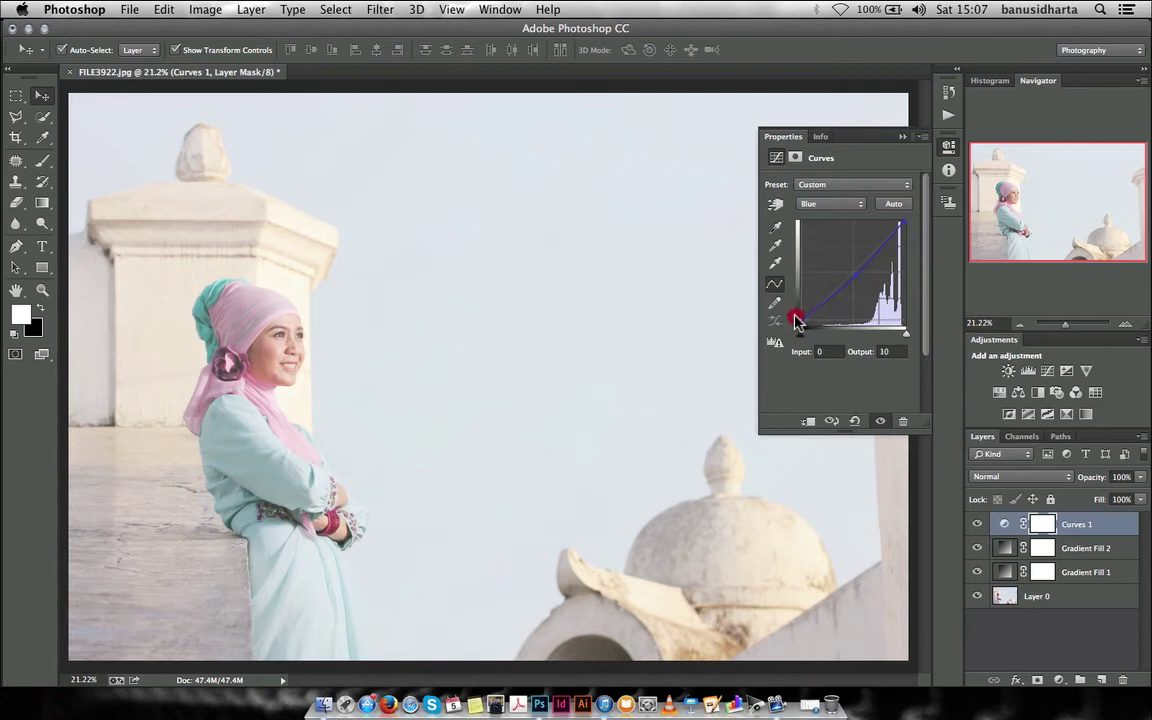
left_click_drag(796, 319, 794, 318)
left_click(899, 137)
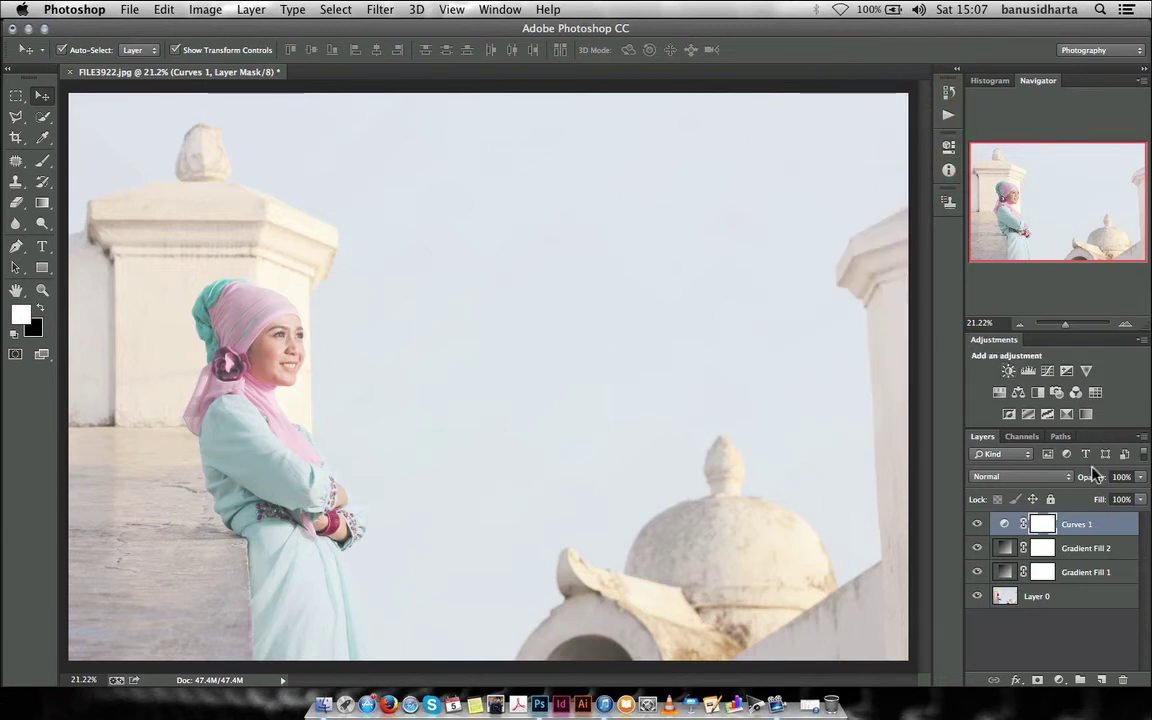
Step: Select the four layers, try Merge Visible from Layer 0's menu, then undo it
left_click(1070, 598)
left_click(1063, 571)
left_click(1083, 548)
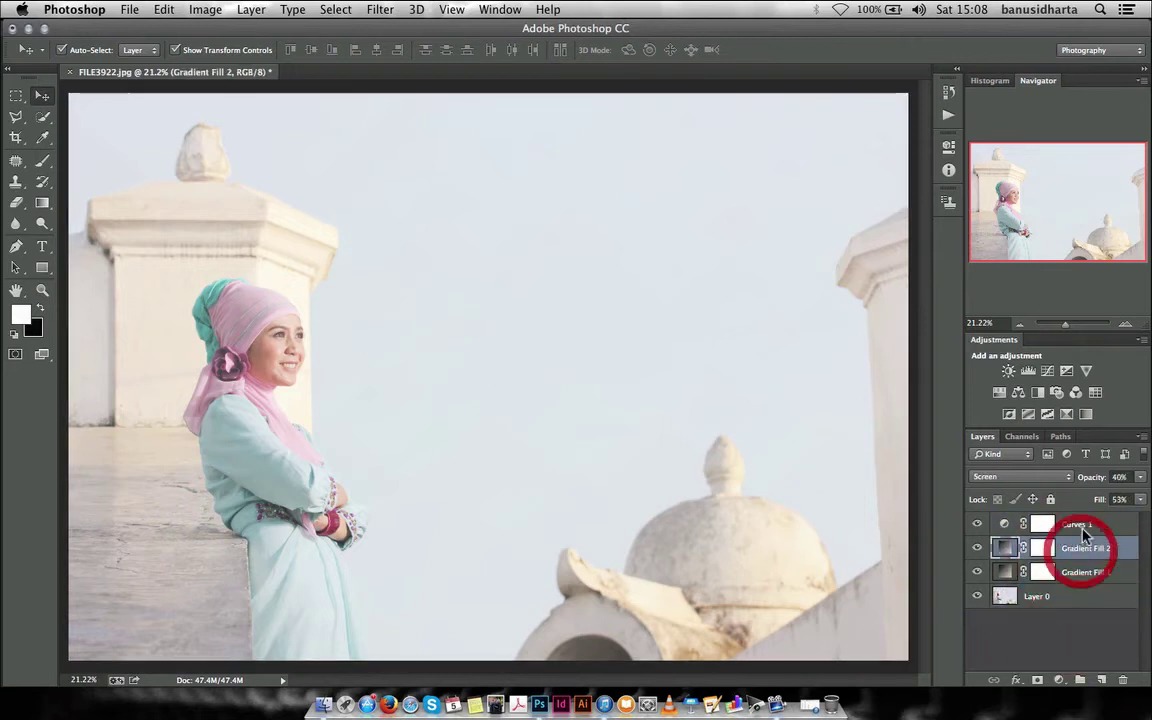
left_click(1085, 527)
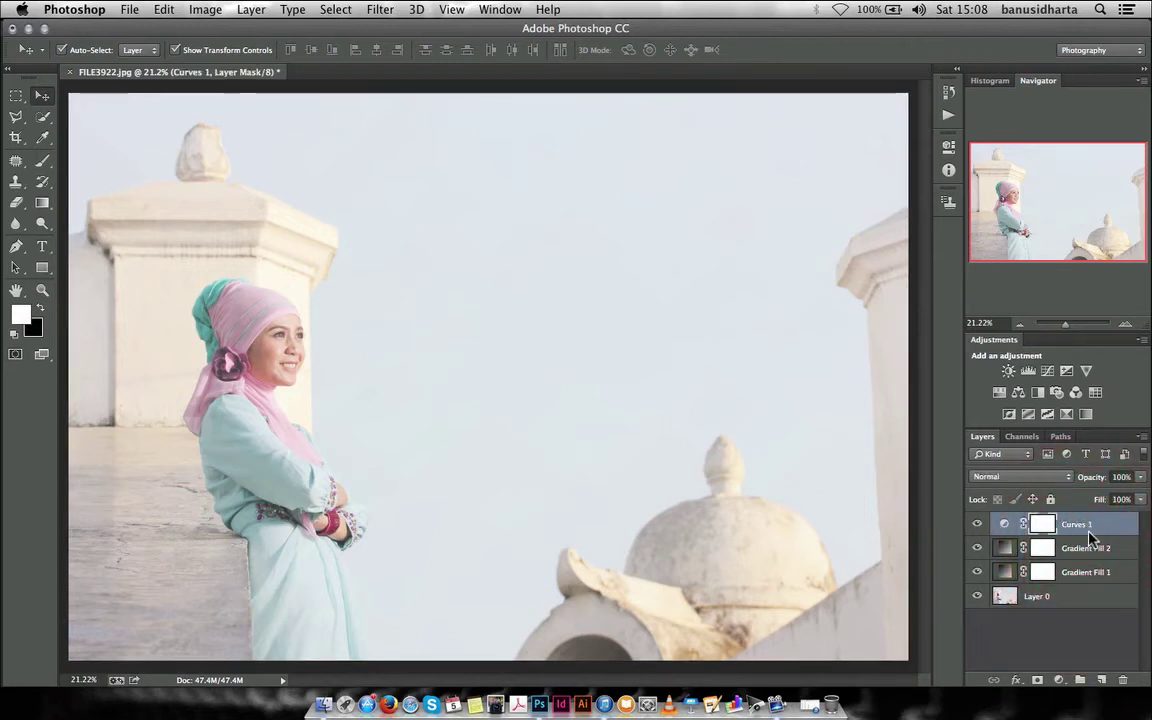
left_click(1067, 596)
right_click(1067, 596)
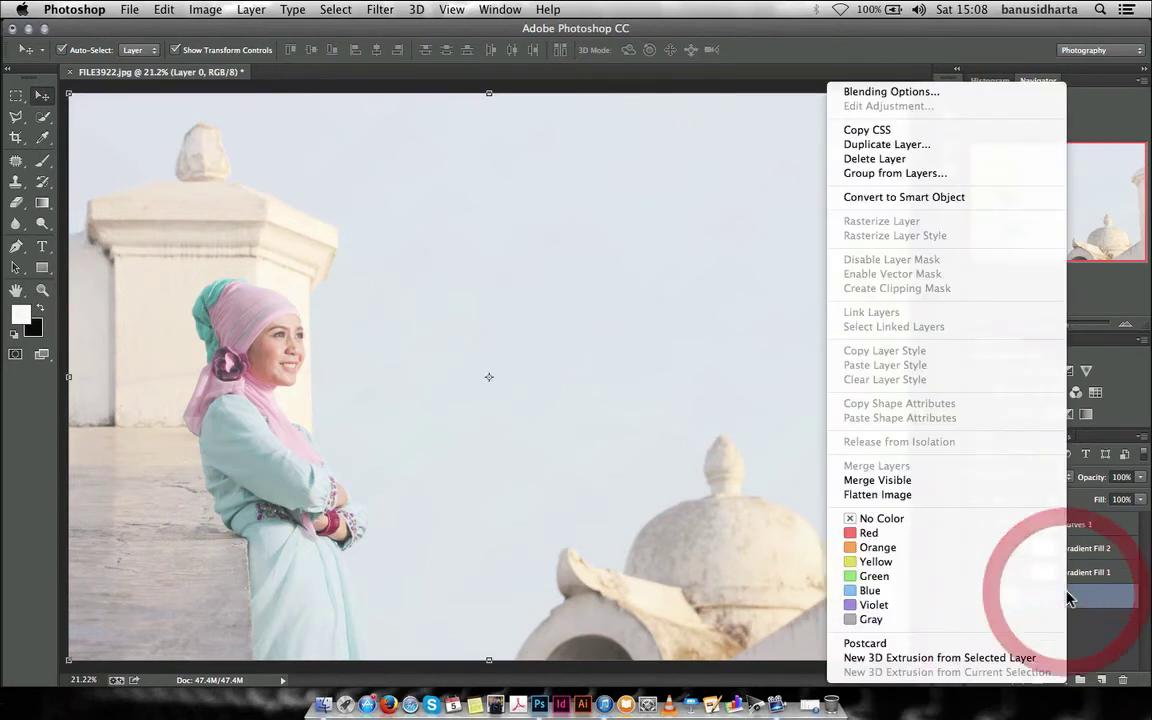
left_click(946, 480)
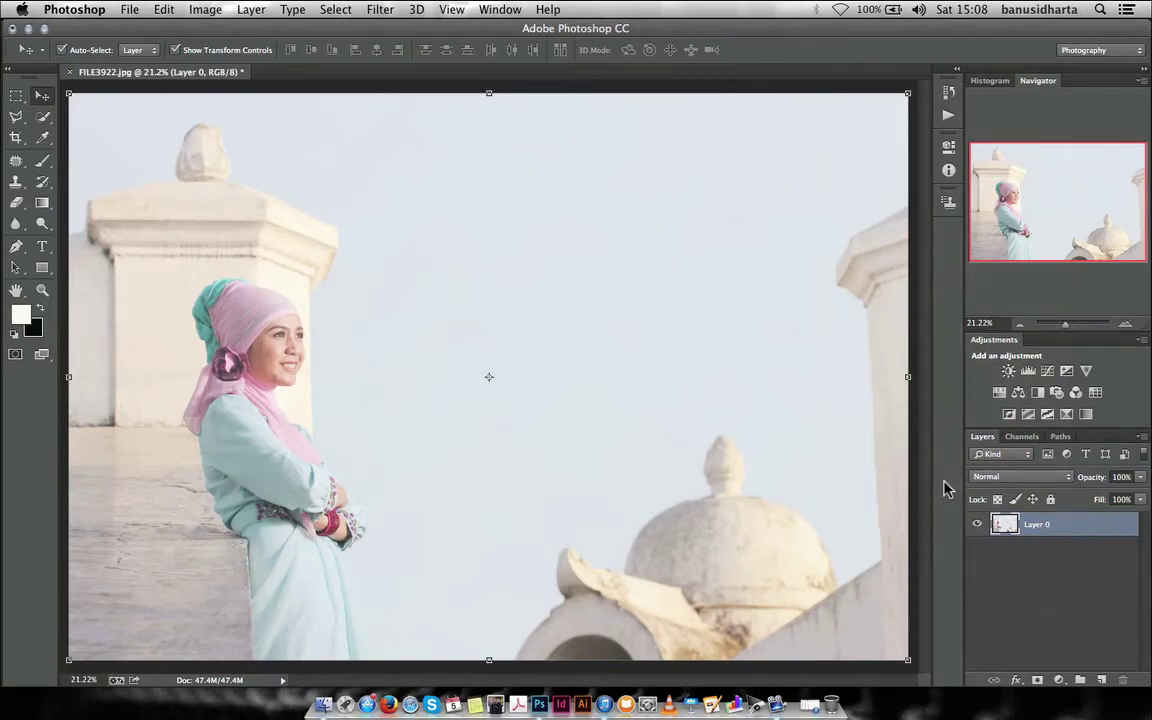
key("super+z")
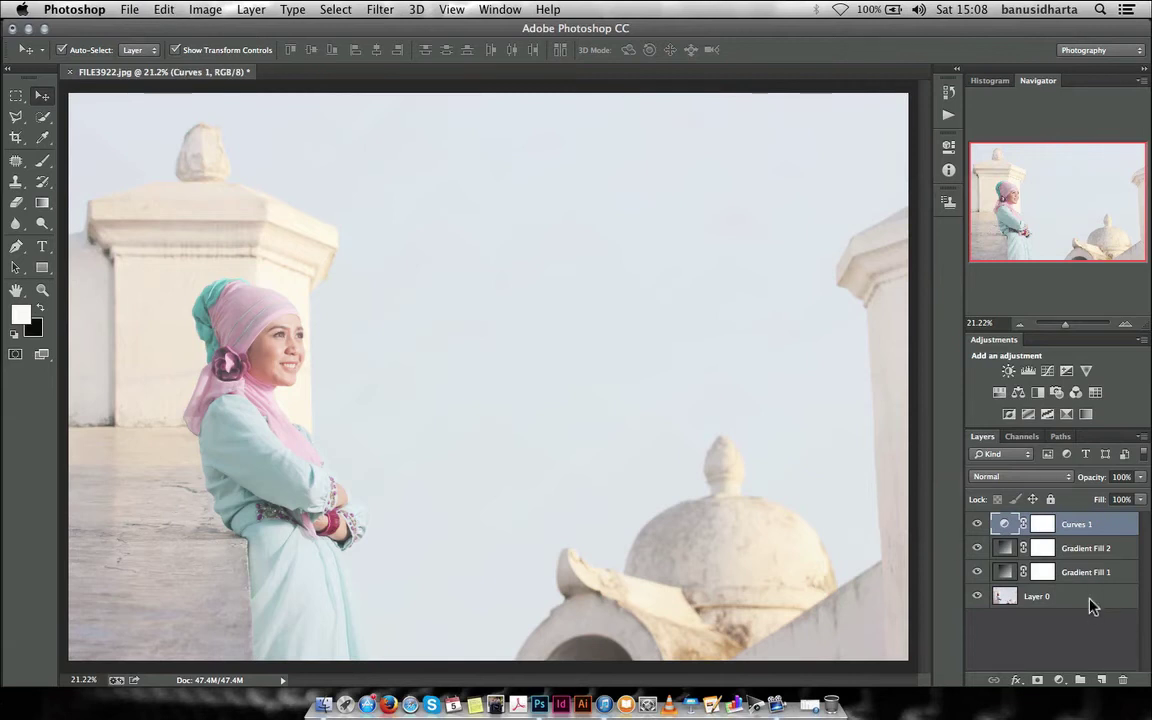
Step: Select Layer 0, both gradient fills and Curves 1, and merge them with Ctrl+E
left_click(1090, 597)
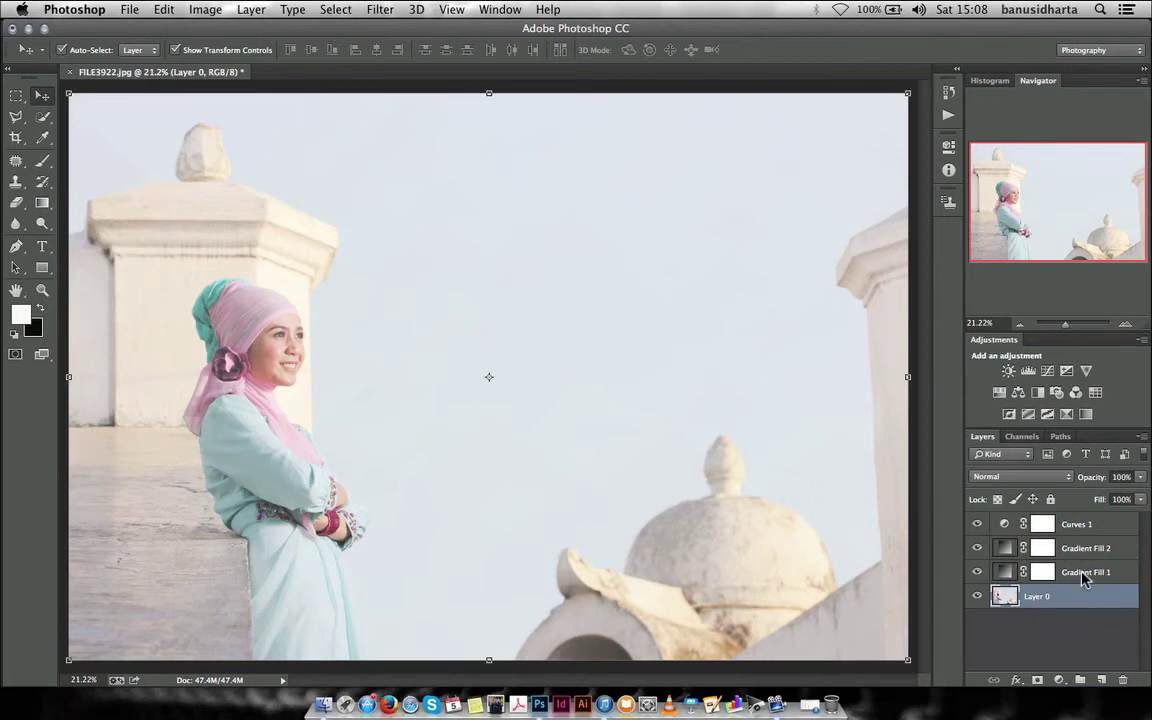
left_click(1083, 574, "shift")
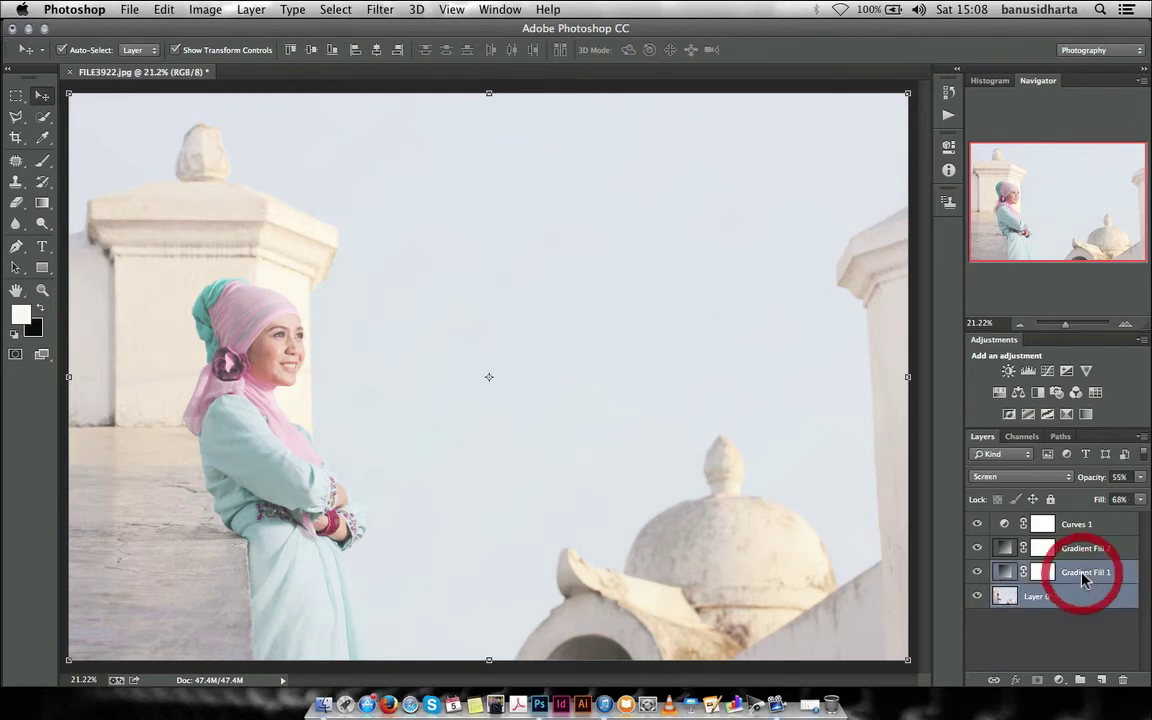
left_click(1088, 548, "shift")
left_click(1090, 522, "shift")
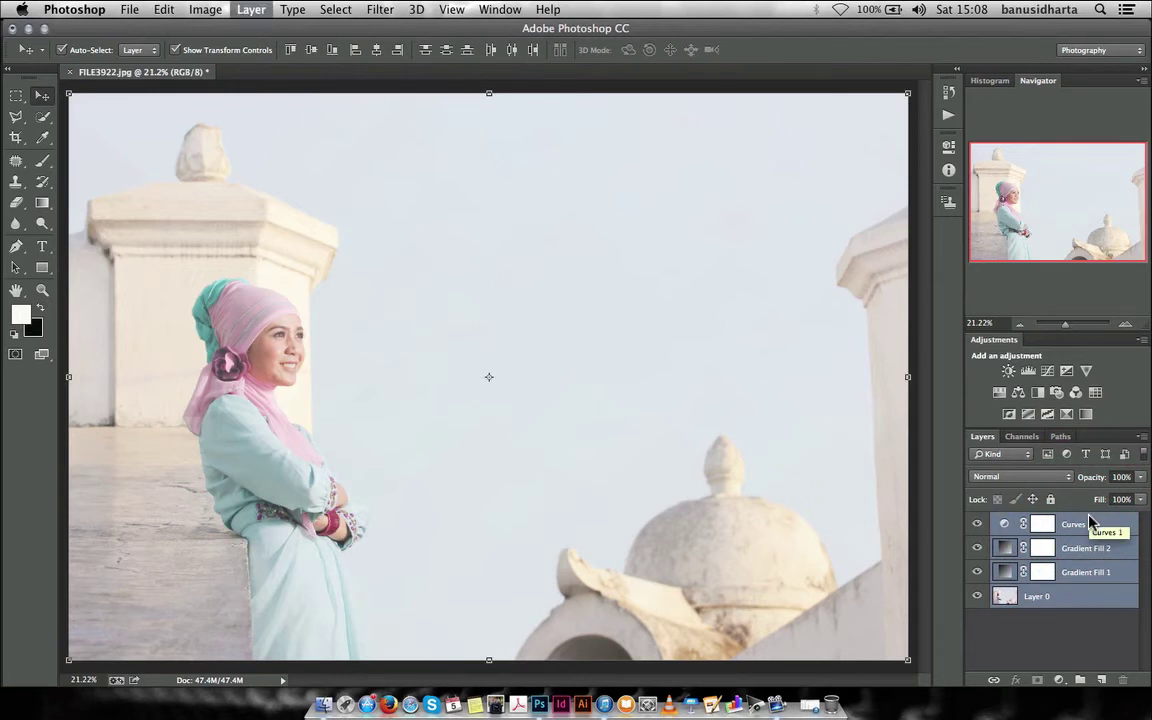
key("ctrl+e")
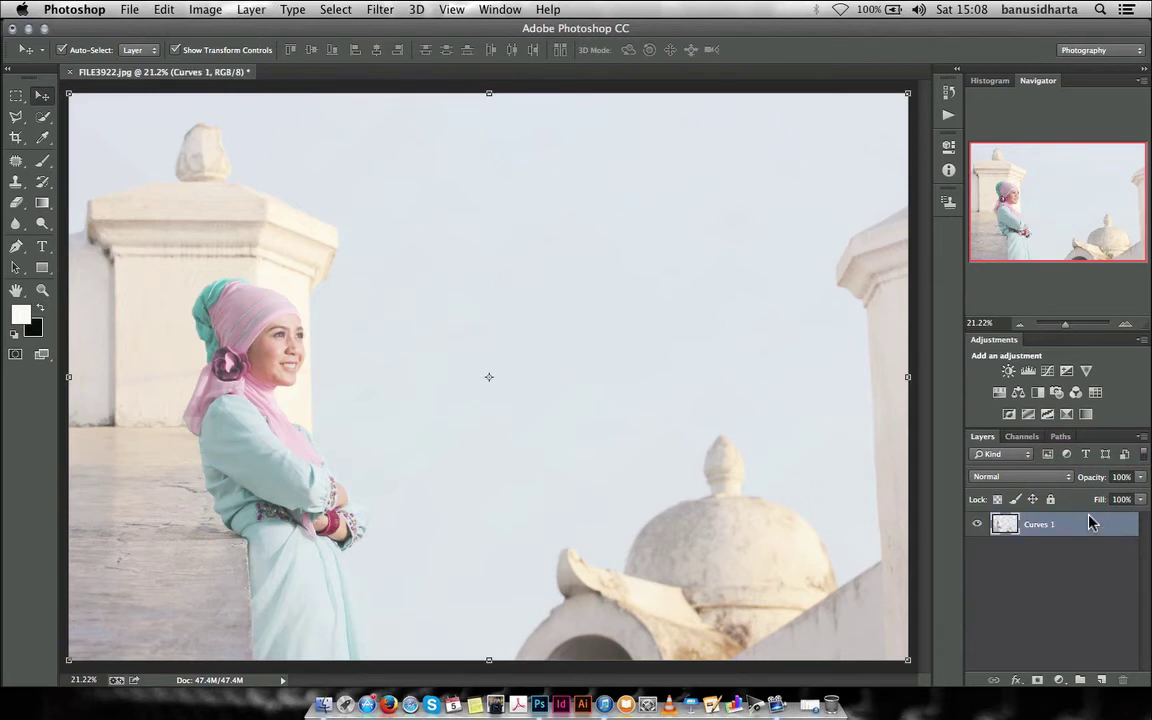
Step: Zoom the Navigator to about 116% and pan onto the woman's smile and chin
left_click_drag(1065, 325, 1068, 323)
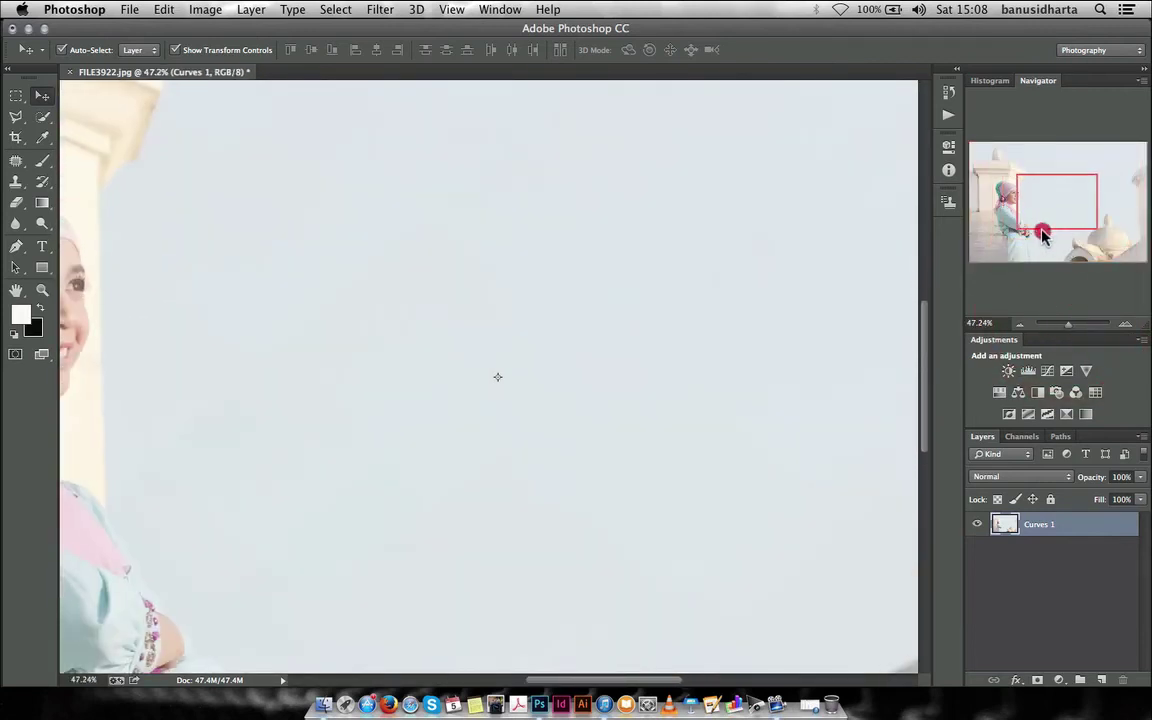
left_click_drag(1043, 233, 1028, 233)
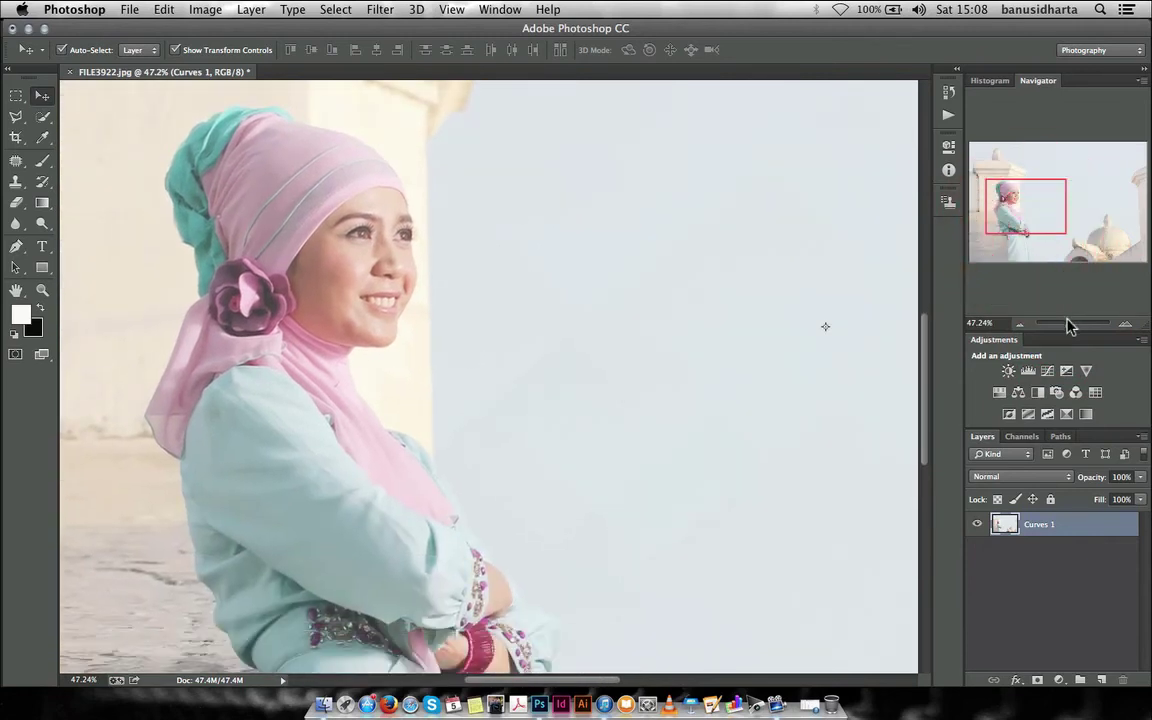
left_click_drag(1068, 324, 1076, 327)
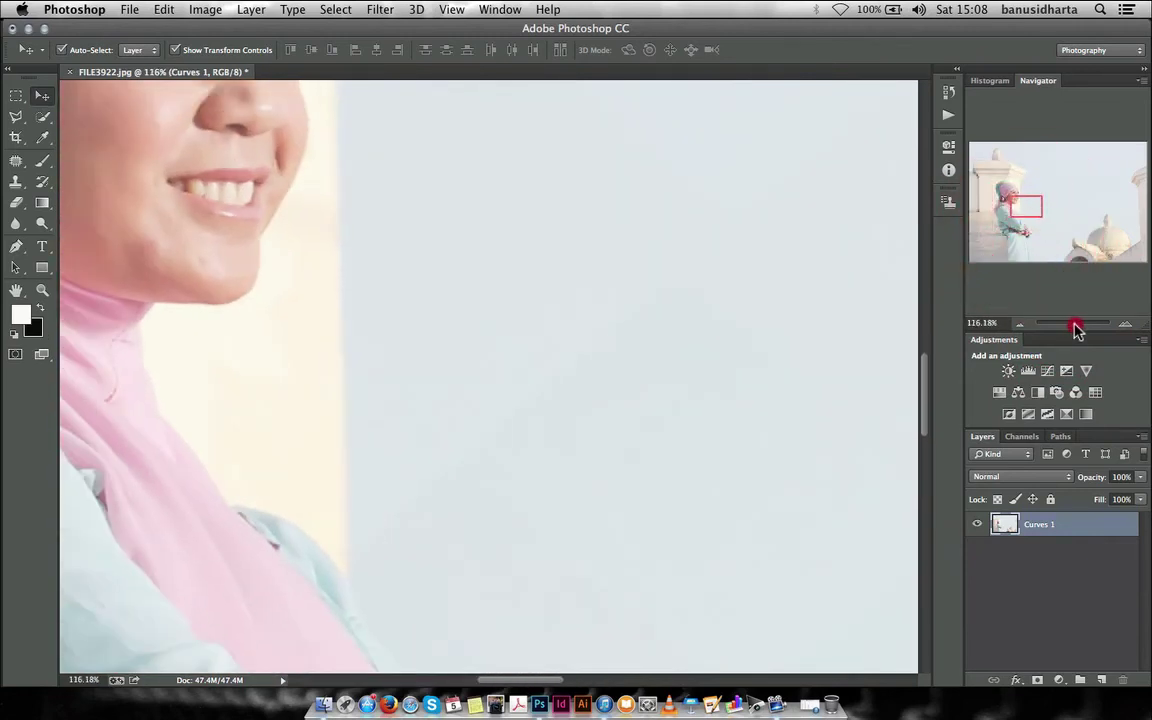
left_click(1018, 207)
left_click(1024, 218)
left_click(1020, 207)
mouse_move(1016, 218)
left_mouse_down()
mouse_move(1010, 207)
mouse_move(1022, 216)
left_mouse_up()
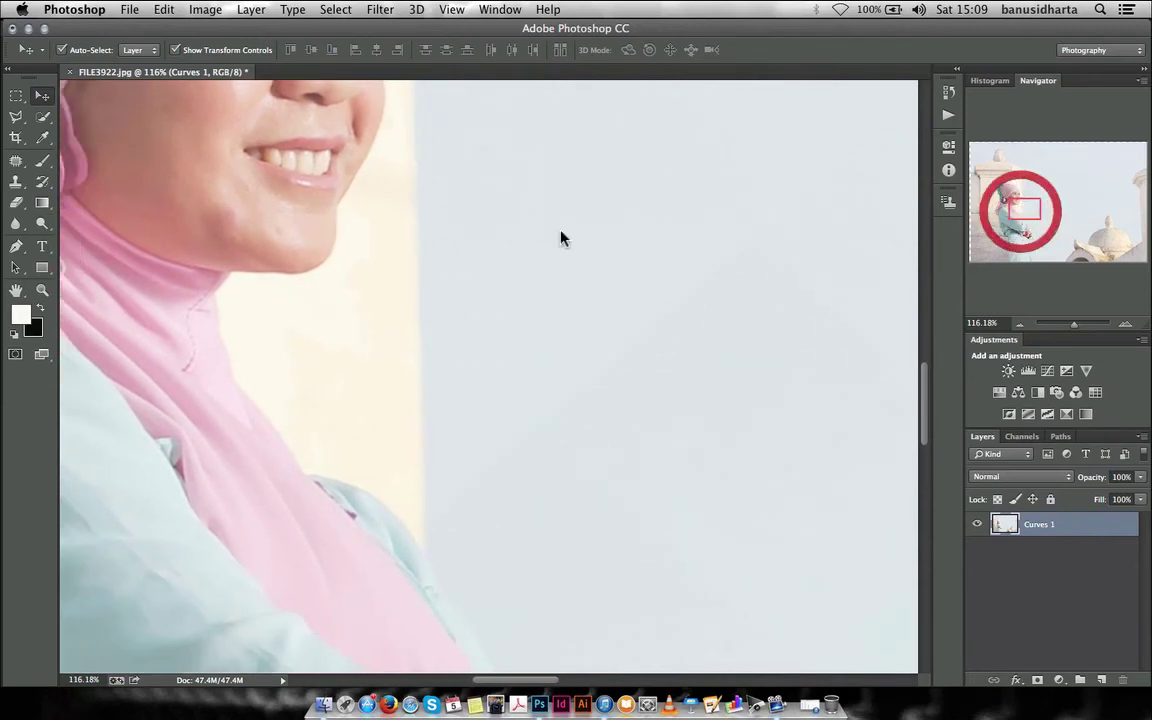
Step: Select the Patch tool and patch the blemish on the woman's chin
left_click(17, 162)
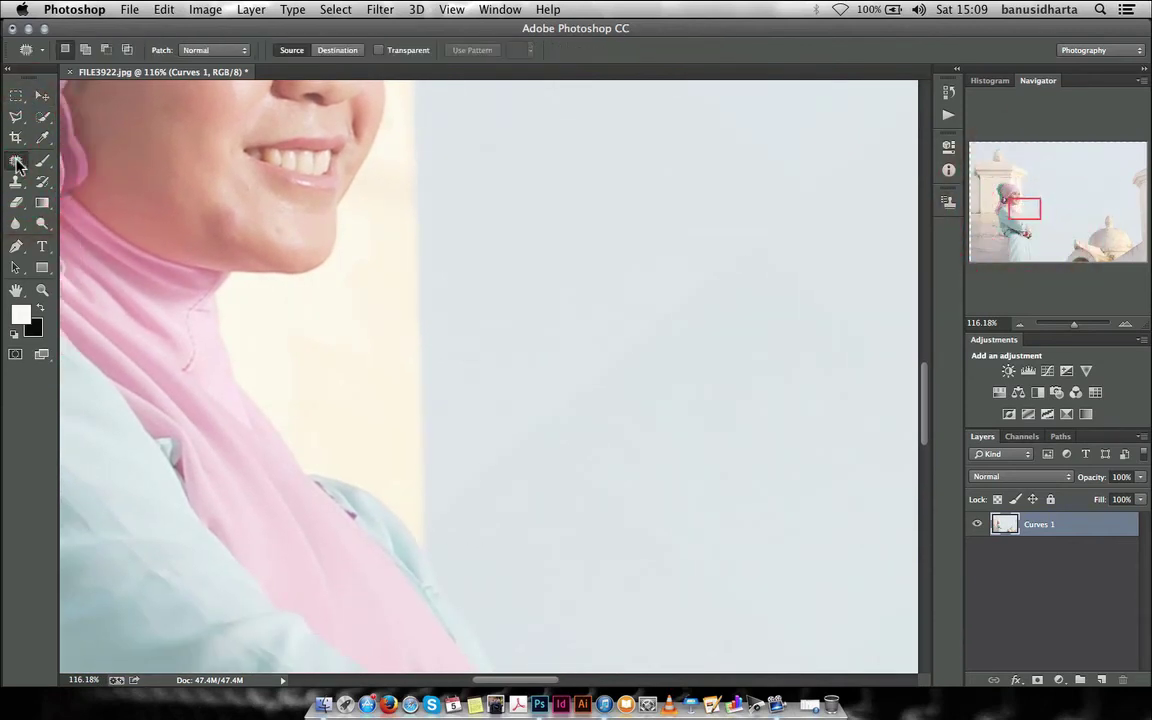
left_click_drag(17, 162, 92, 187)
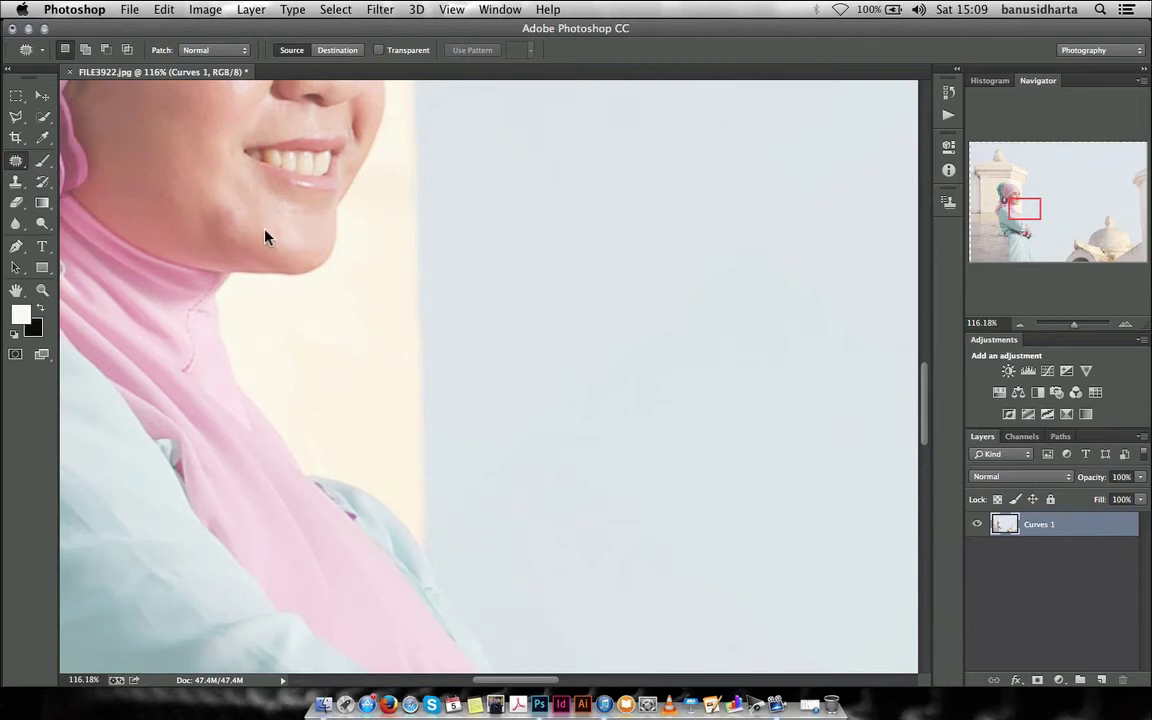
left_click_drag(286, 230, 319, 238)
left_click(319, 238)
Step: Patch the cheek blemish with nearby clean skin, then zoom back out
scroll(160, 165, "up", 2)
scroll(155, 168, "up", 2)
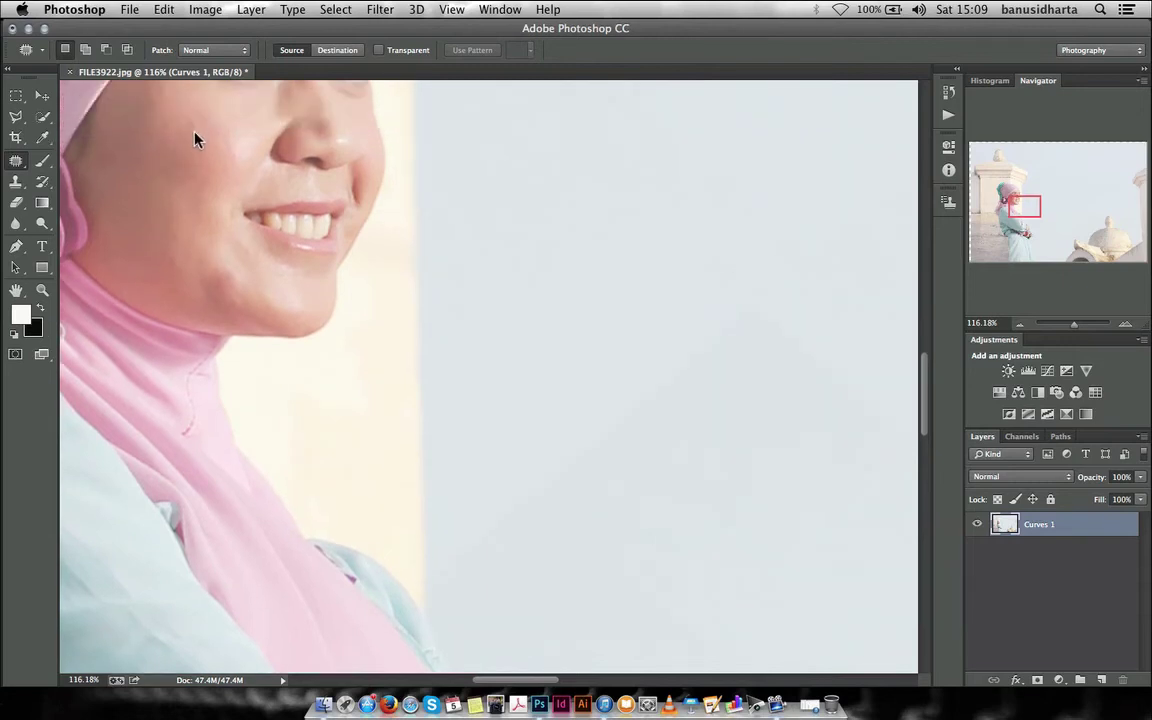
left_click_drag(181, 116, 202, 140)
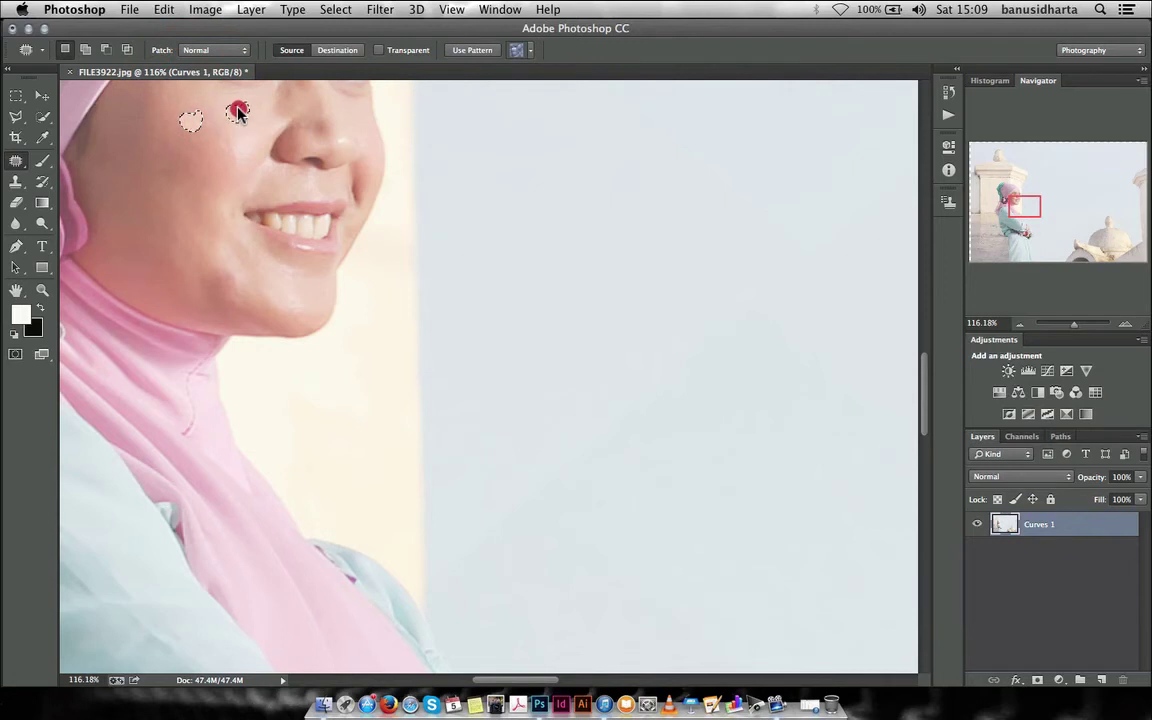
left_click_drag(229, 127, 237, 108)
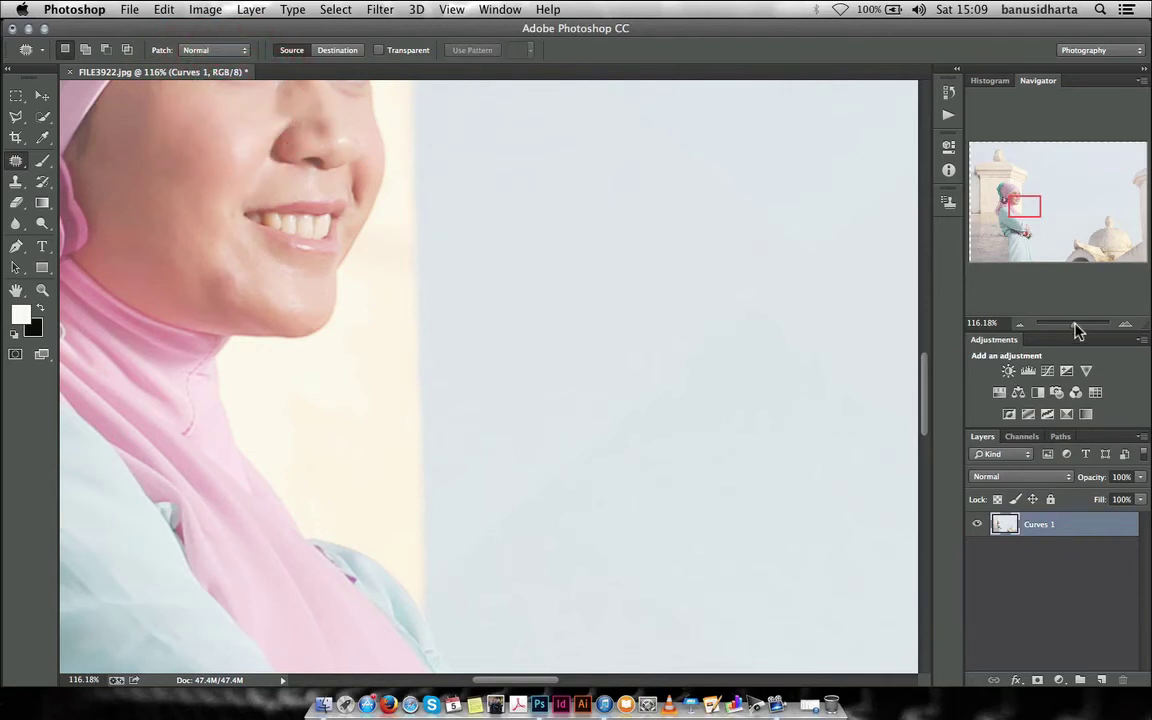
left_click_drag(1076, 331, 1067, 323)
Step: Shift the merged photo up-left with the Move tool to close the transparent edges
left_click(16, 96)
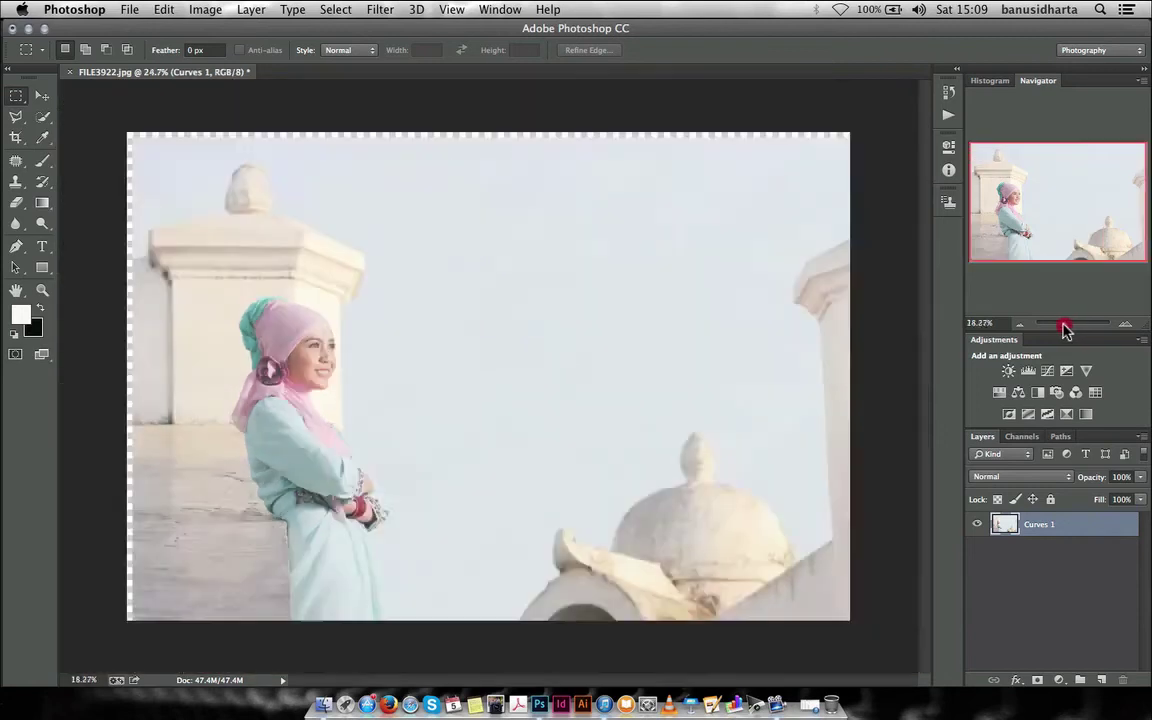
left_click_drag(1067, 331, 1062, 330)
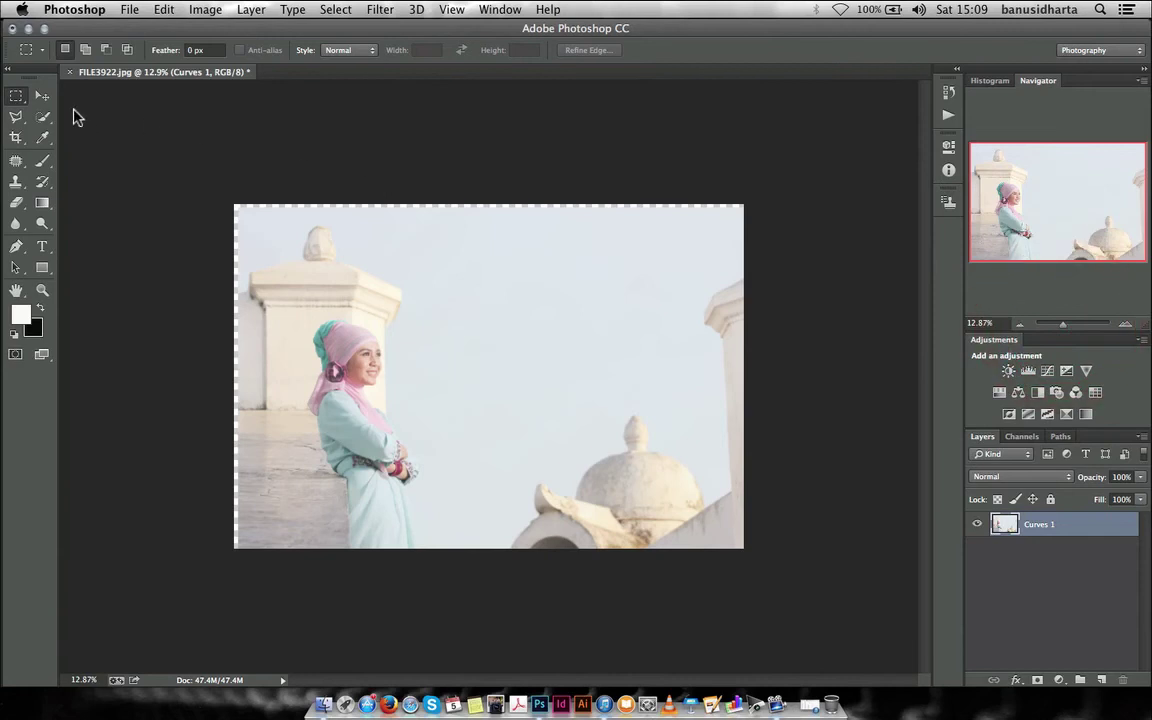
left_click(43, 97)
mouse_move(613, 329)
left_mouse_down()
mouse_move(600, 322)
mouse_move(612, 330)
left_mouse_up()
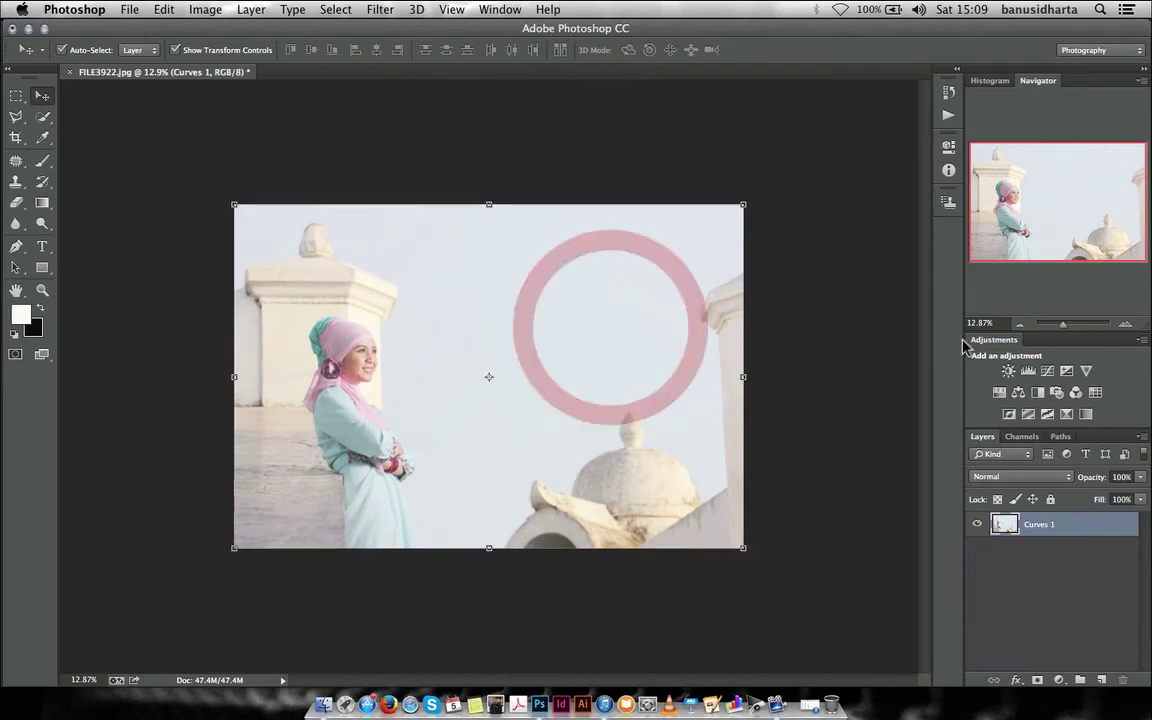
left_click(1063, 325)
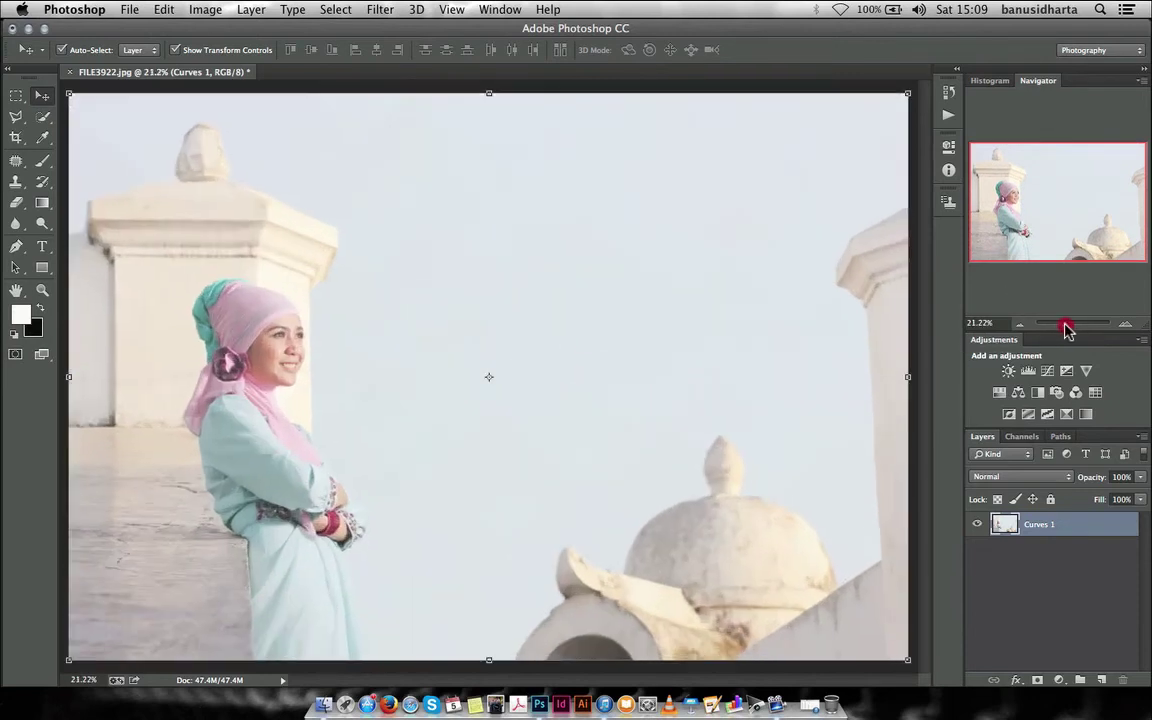
left_click(1065, 328)
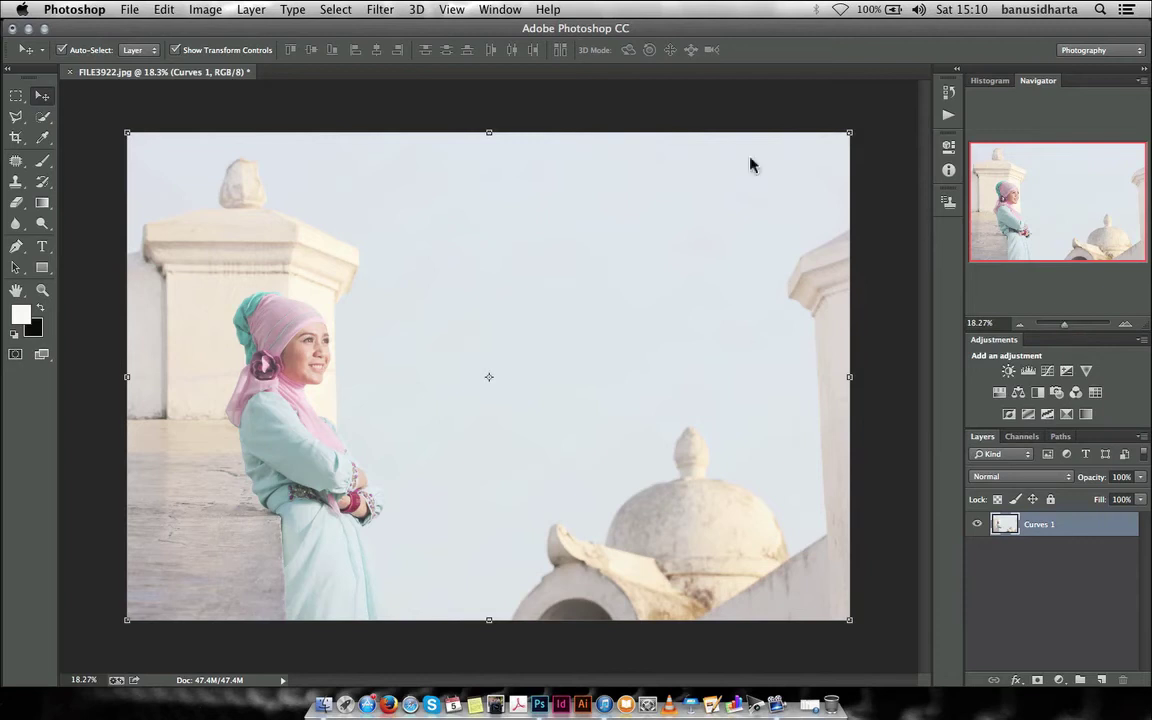
Step: Open Filter > Sharpen > Smart Sharpen, move its dialog aside and toggle Preview off and on
left_click(378, 10)
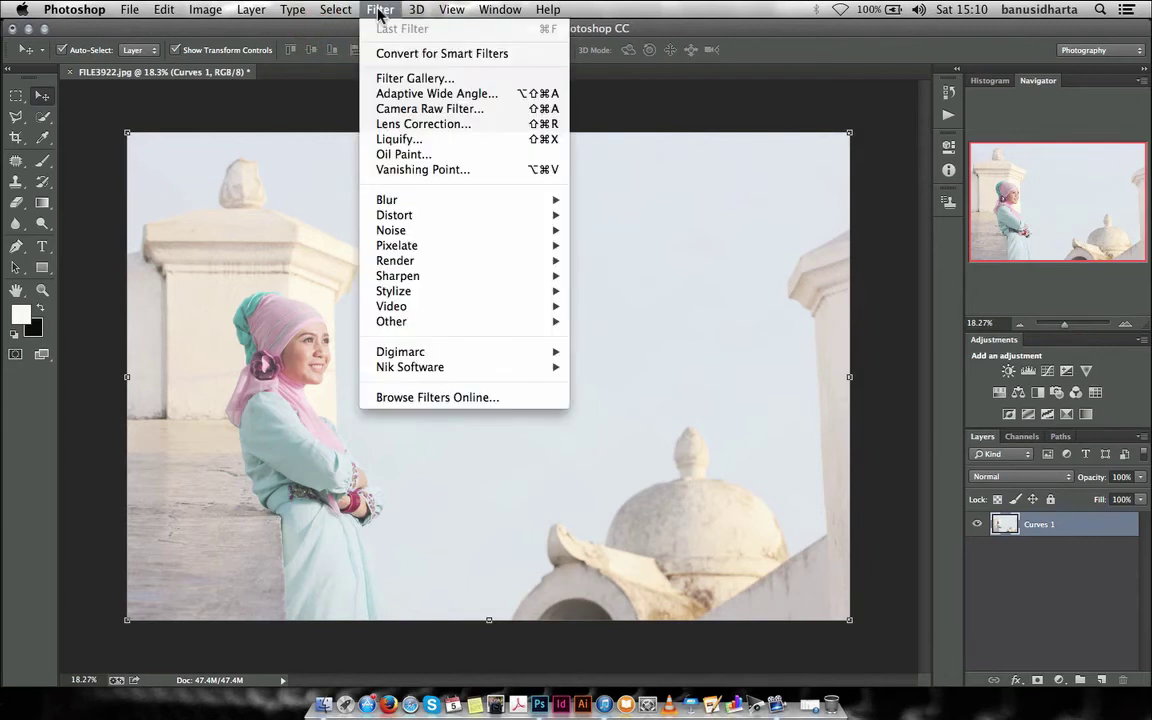
mouse_move(398, 276)
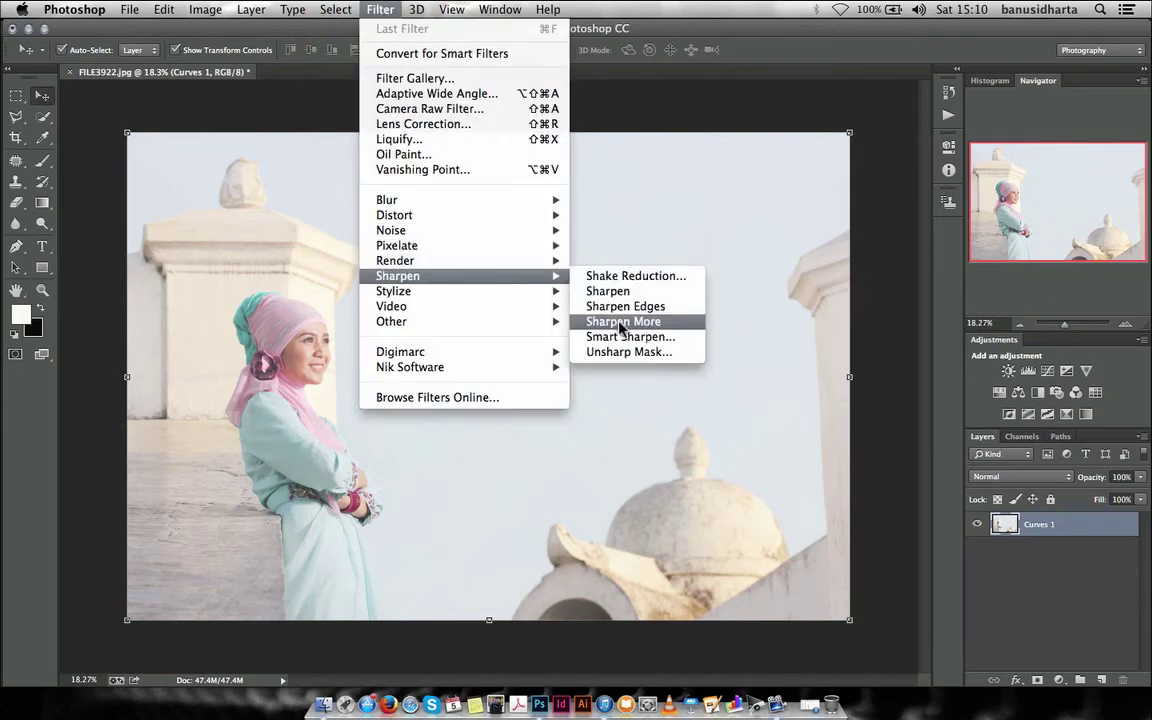
left_click(620, 341)
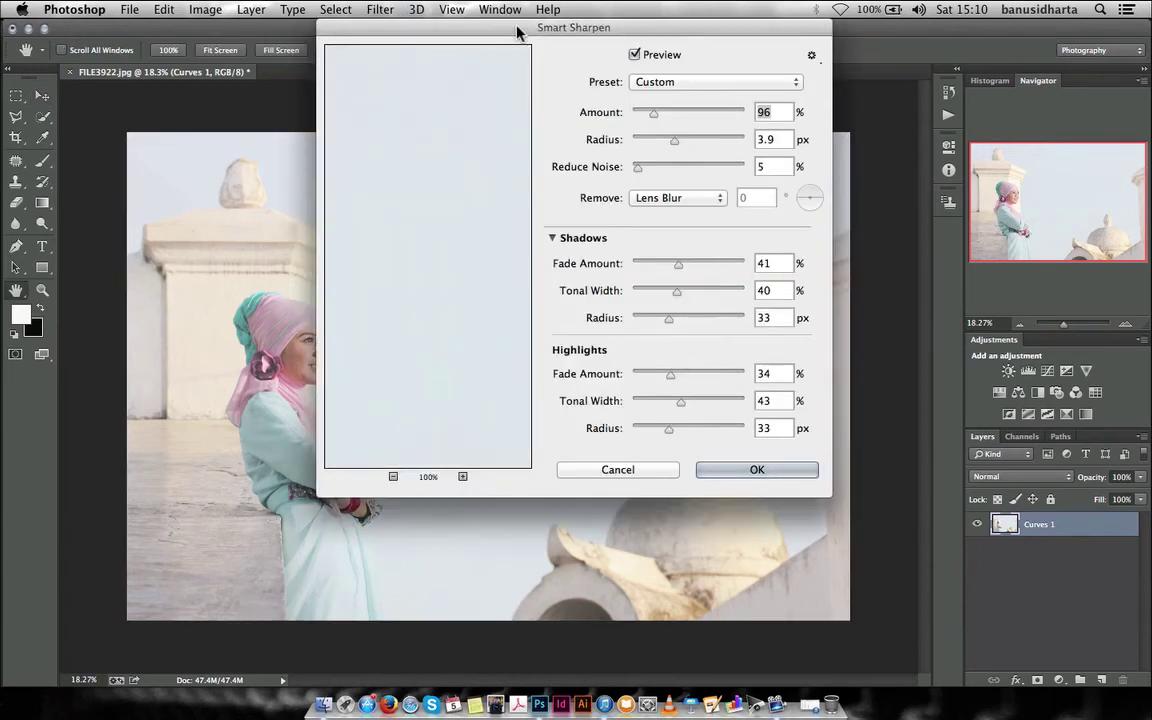
left_click_drag(517, 33, 685, 77)
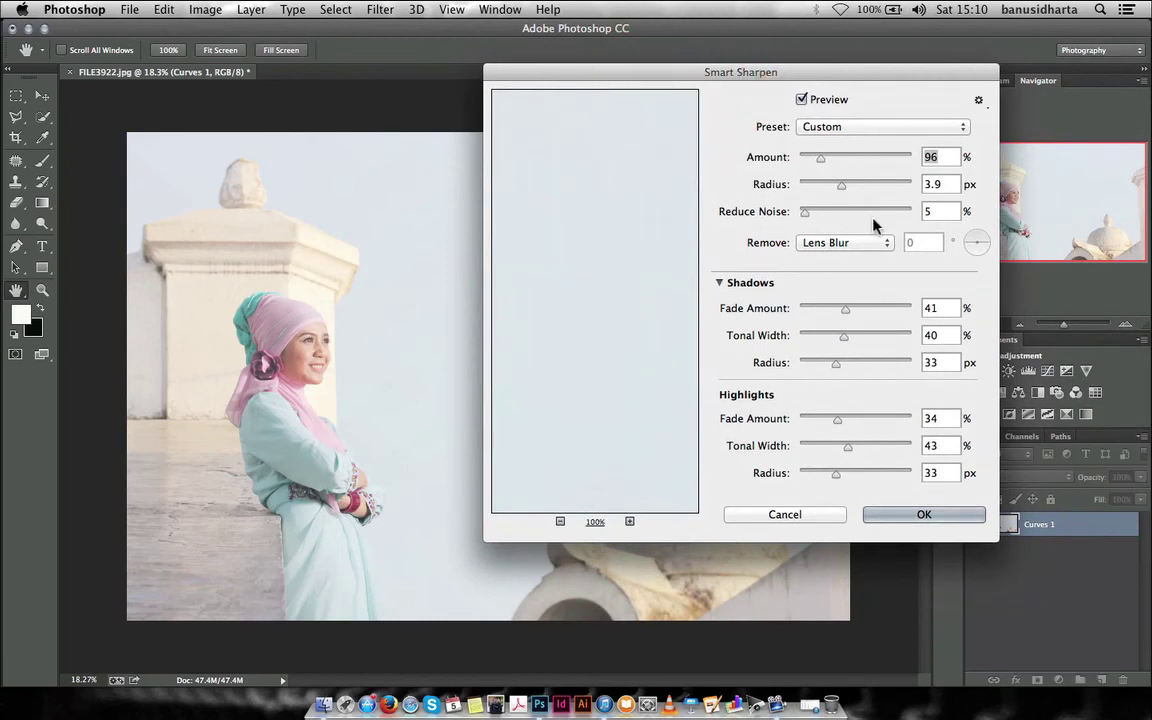
left_click(827, 101)
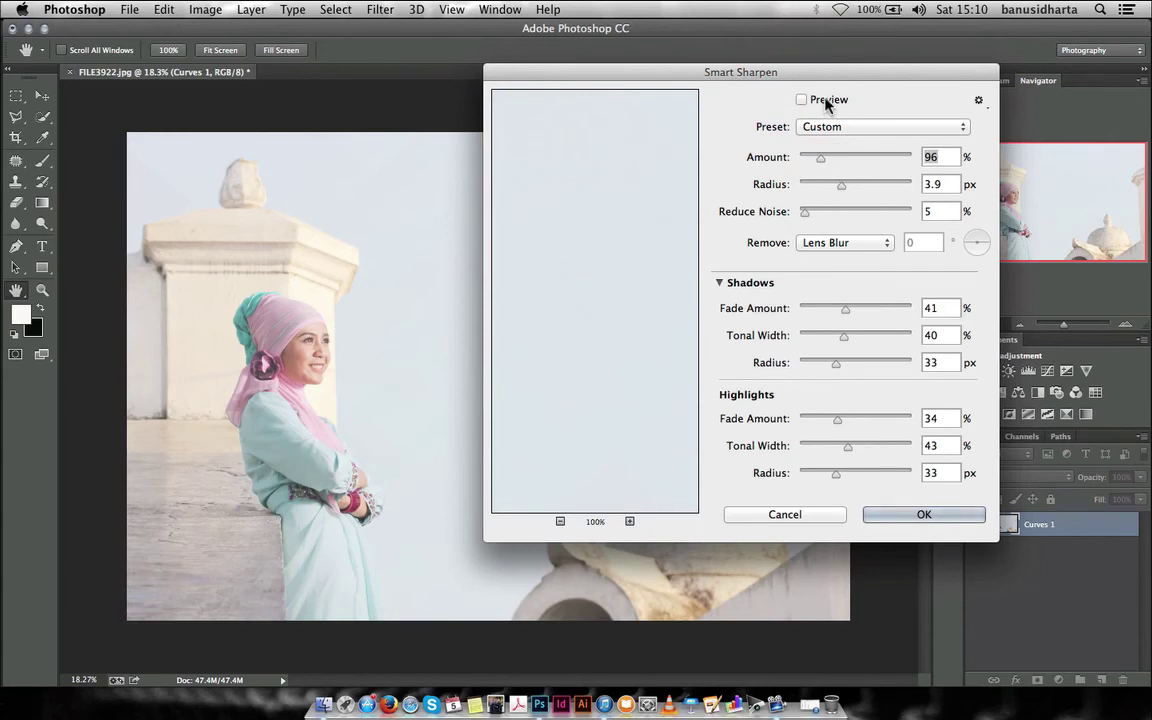
left_click(827, 101)
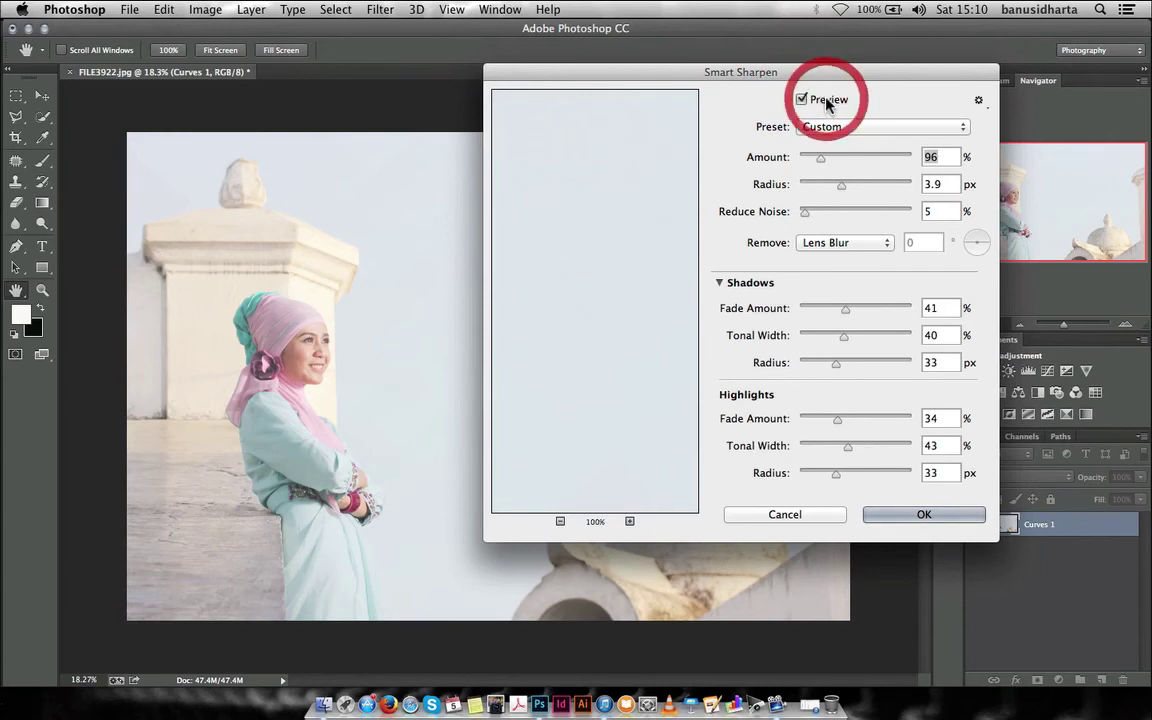
Step: Zoom the Smart Sharpen preview out to show the whole image
left_click(560, 521)
left_click(560, 521)
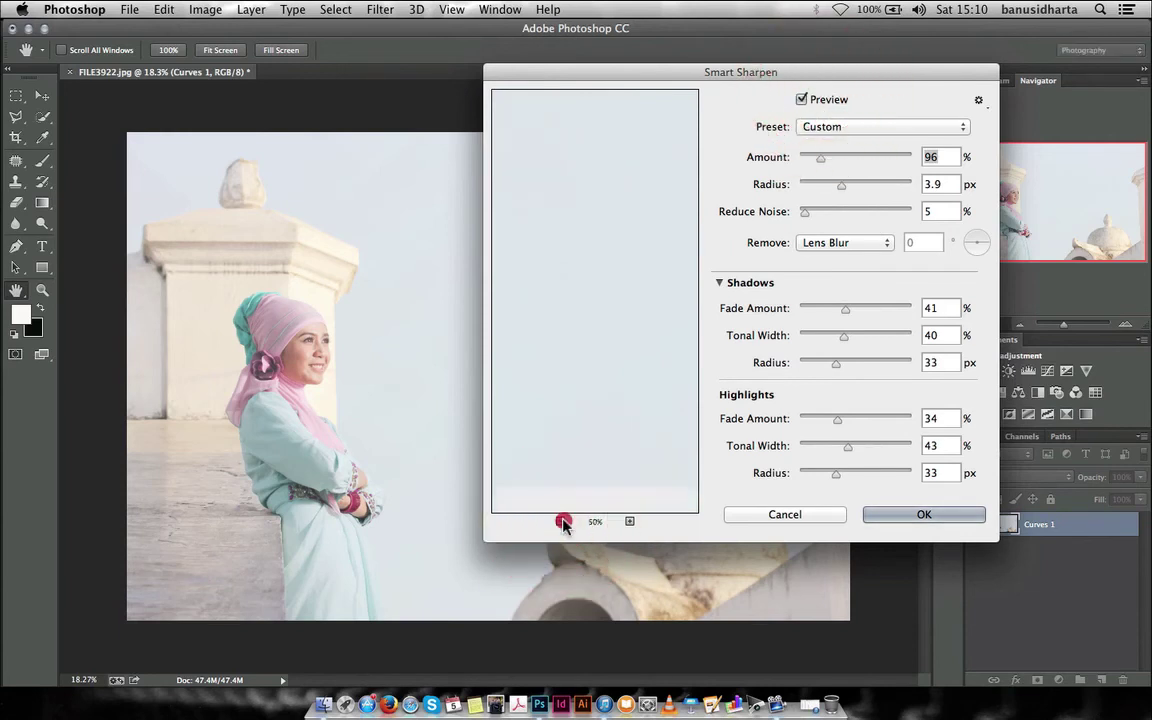
left_click(561, 521)
left_click(561, 521)
left_click(561, 521)
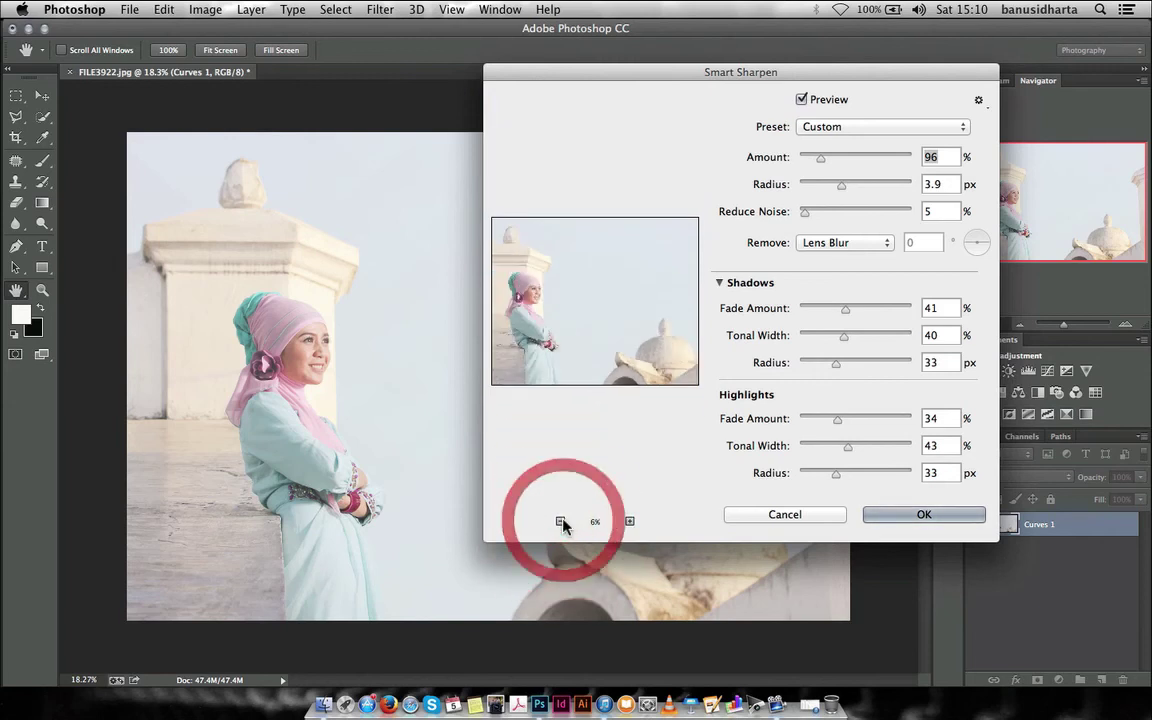
left_click(561, 521)
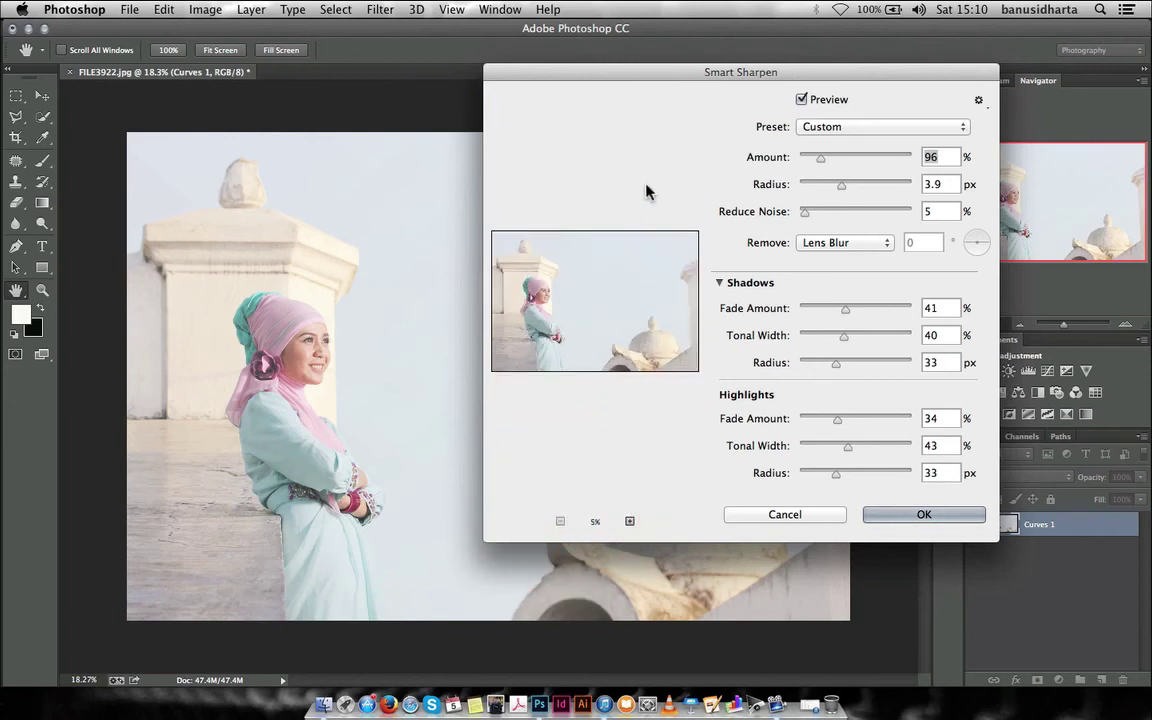
left_click_drag(666, 80, 674, 120)
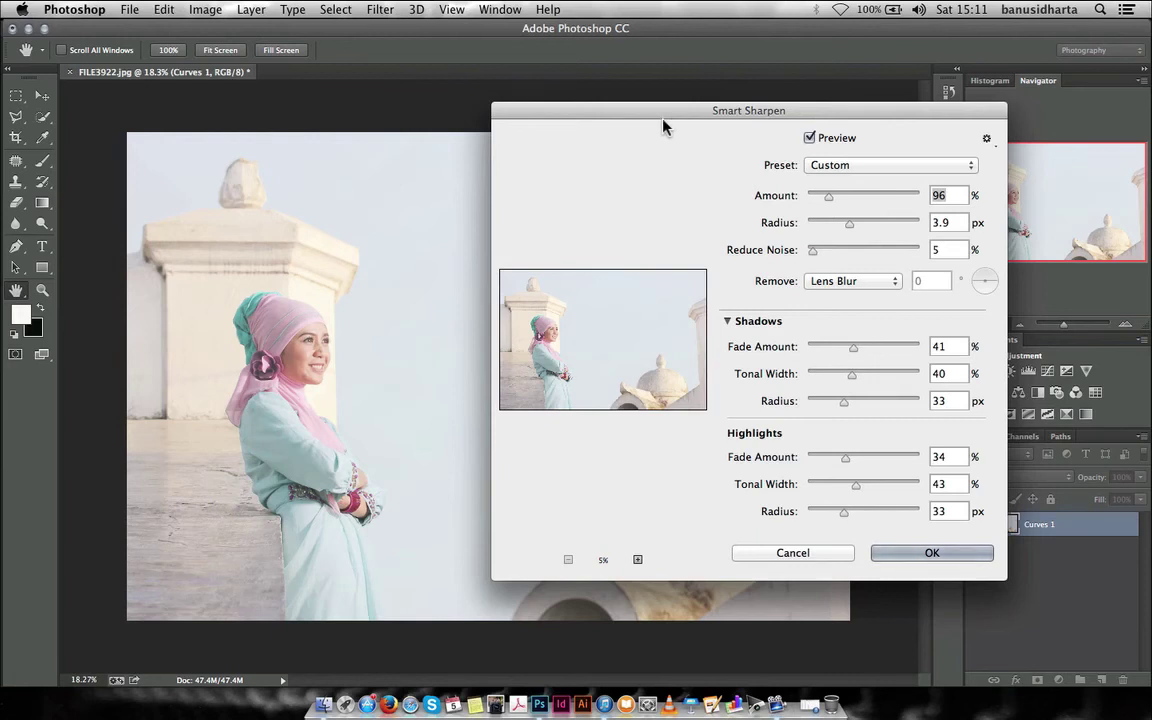
Step: Zoom the Smart Sharpen preview to 100% on the scarf and face, then back out
left_click(637, 559)
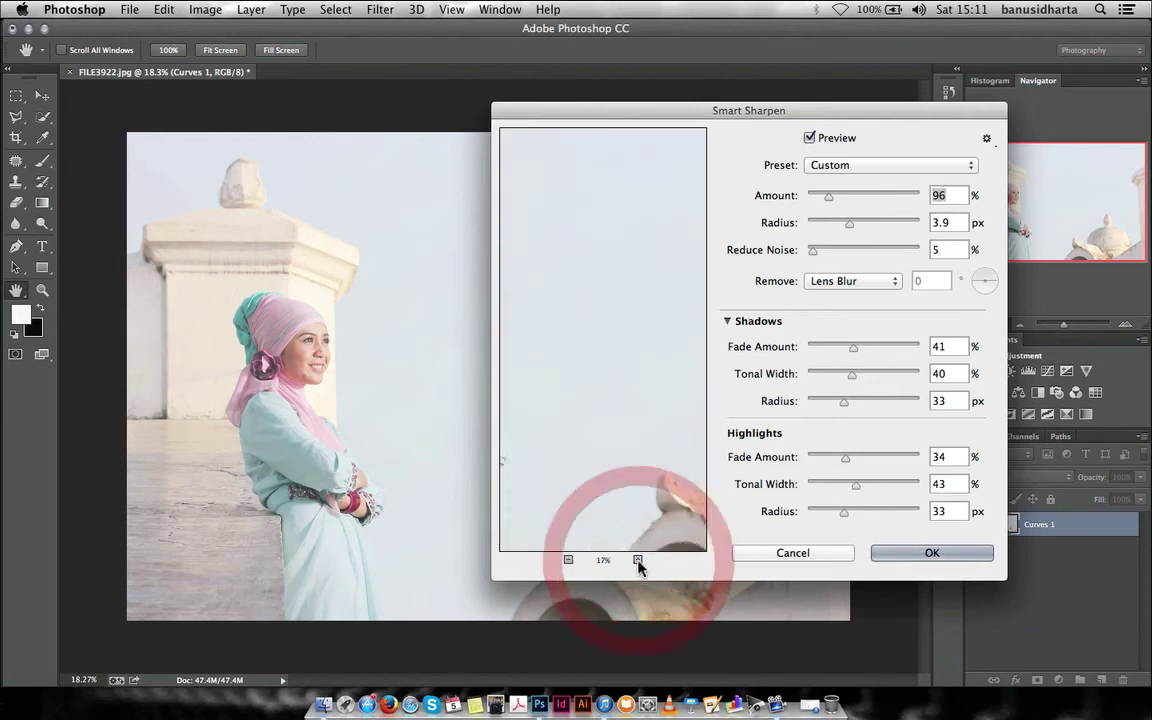
left_click(637, 559)
mouse_move(673, 452)
left_mouse_down()
mouse_move(692, 384)
mouse_move(645, 375)
left_mouse_up()
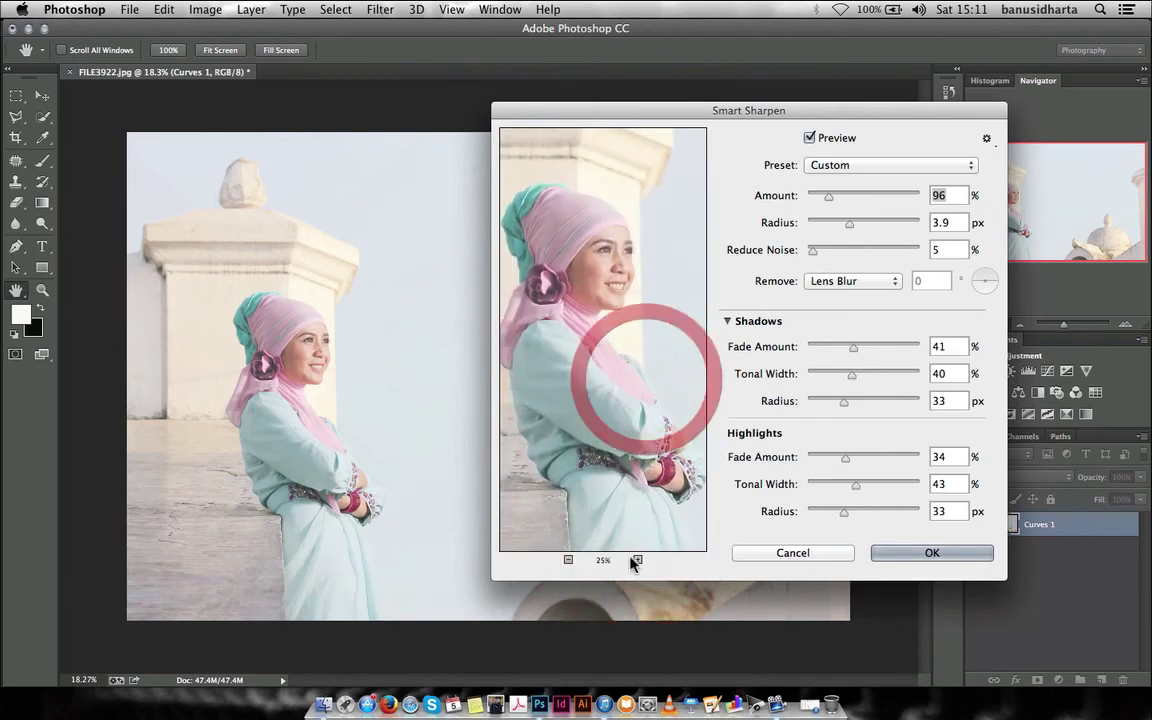
left_click(637, 560)
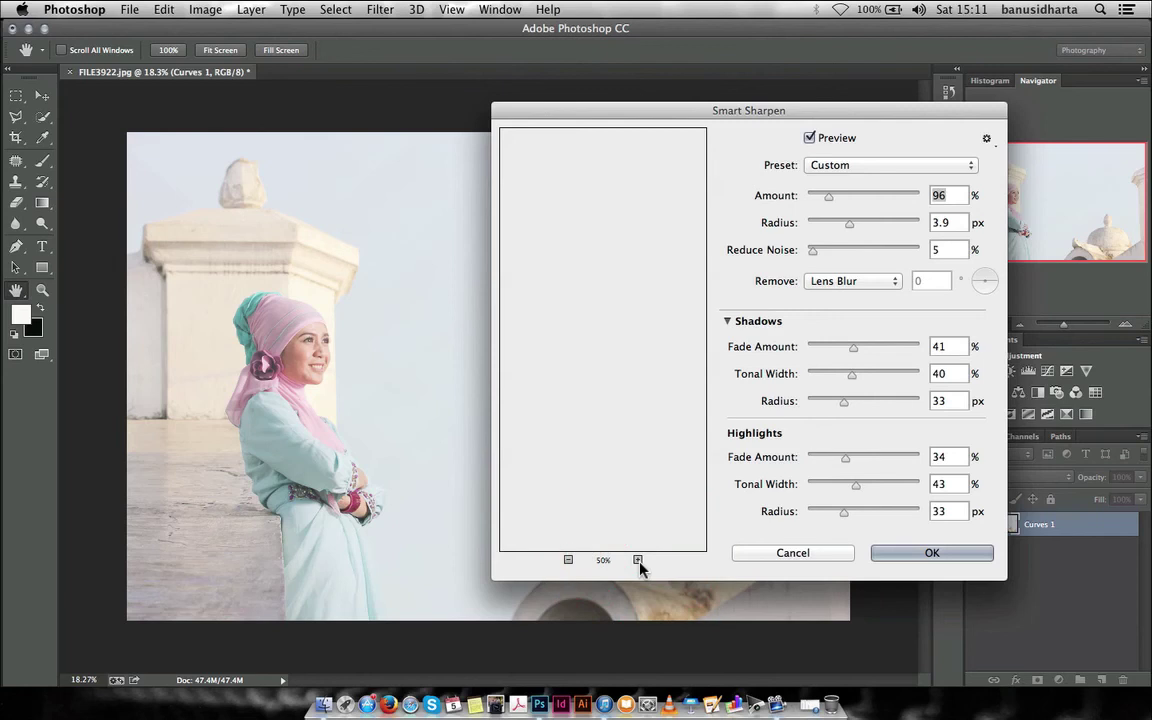
left_click(637, 560)
mouse_move(663, 432)
left_mouse_down()
mouse_move(658, 413)
mouse_move(635, 548)
left_mouse_up()
mouse_move(606, 300)
left_mouse_down()
mouse_move(609, 391)
mouse_move(609, 373)
left_mouse_up()
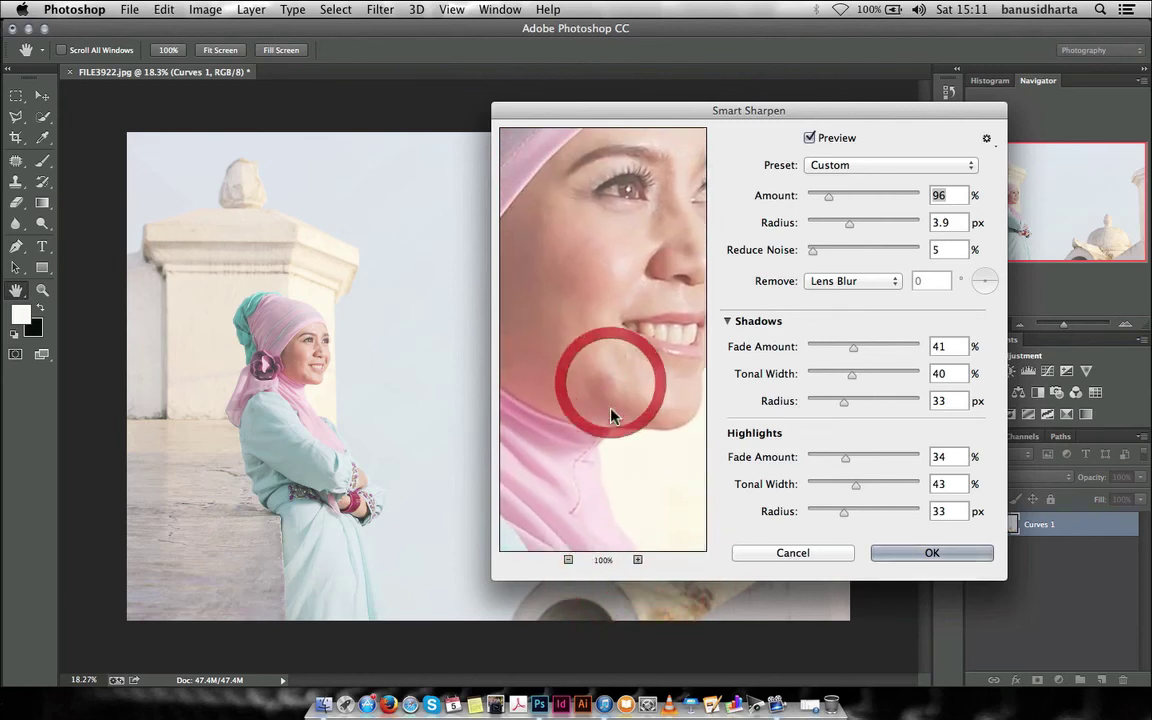
left_click(568, 560)
left_click(568, 560)
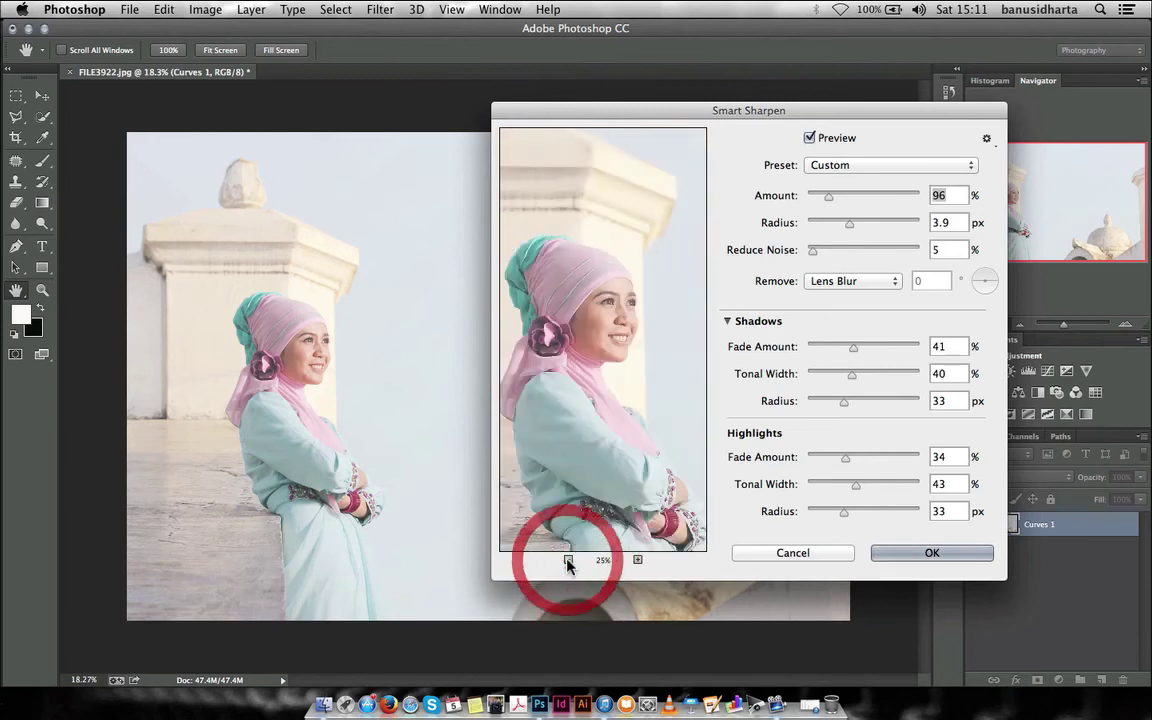
mouse_move(612, 548)
left_mouse_down()
mouse_move(620, 470)
mouse_move(605, 478)
left_mouse_up()
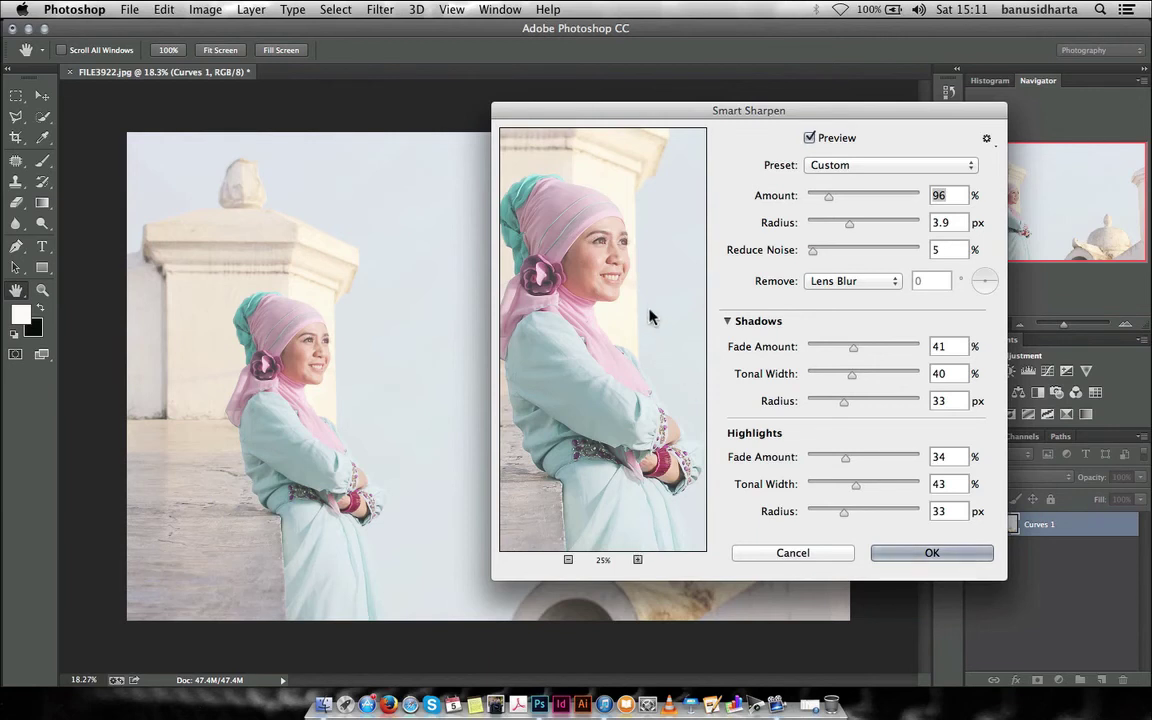
Step: Zoom the canvas to 66.7% and switch Preview off to compare the unsharpened photo
left_click_drag(604, 115, 575, 165)
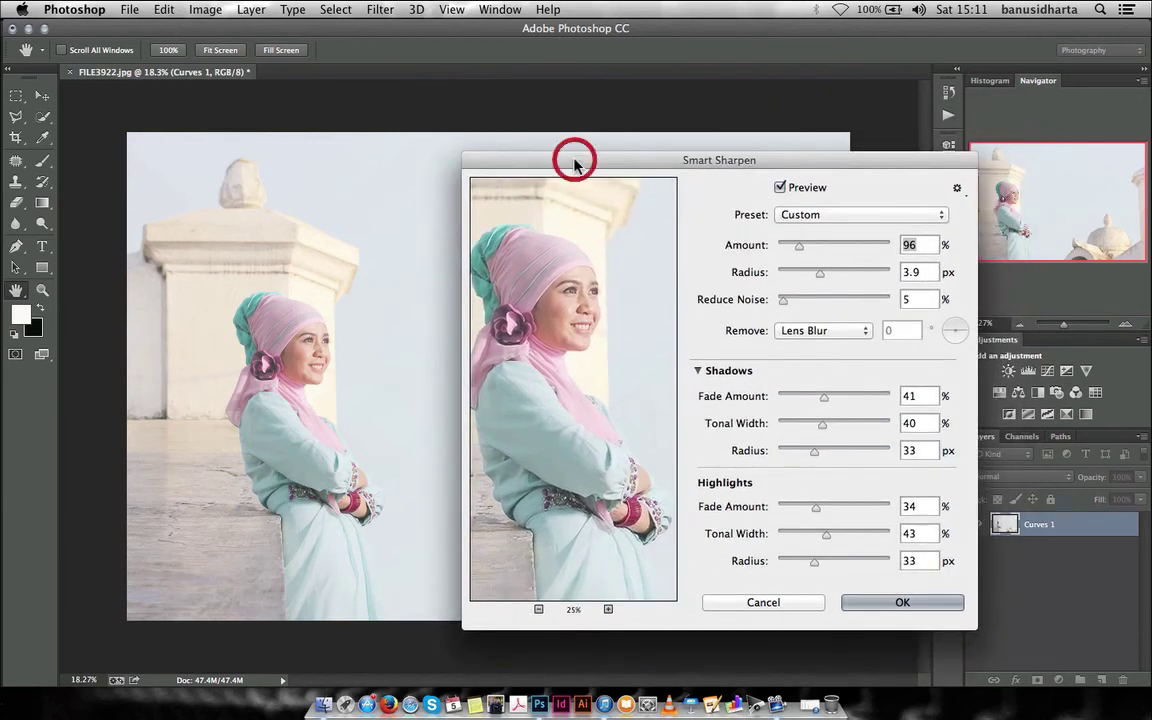
key("super+equal")
key("super+equal")
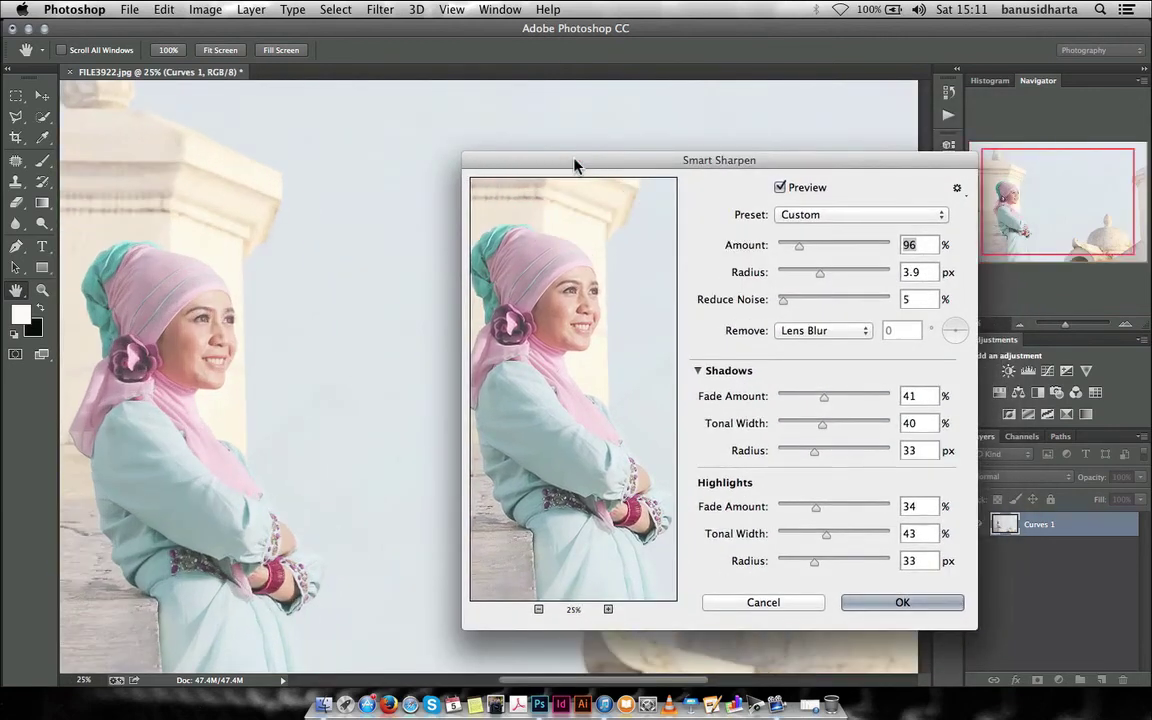
key("super+equal")
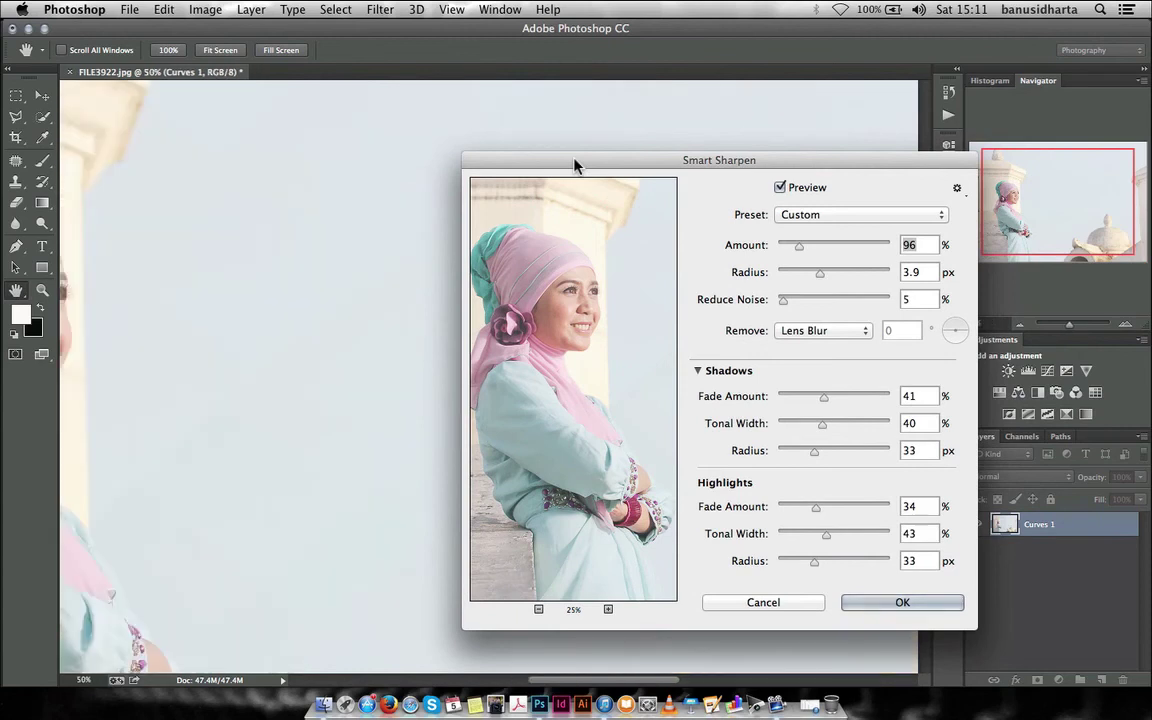
key("super+equal")
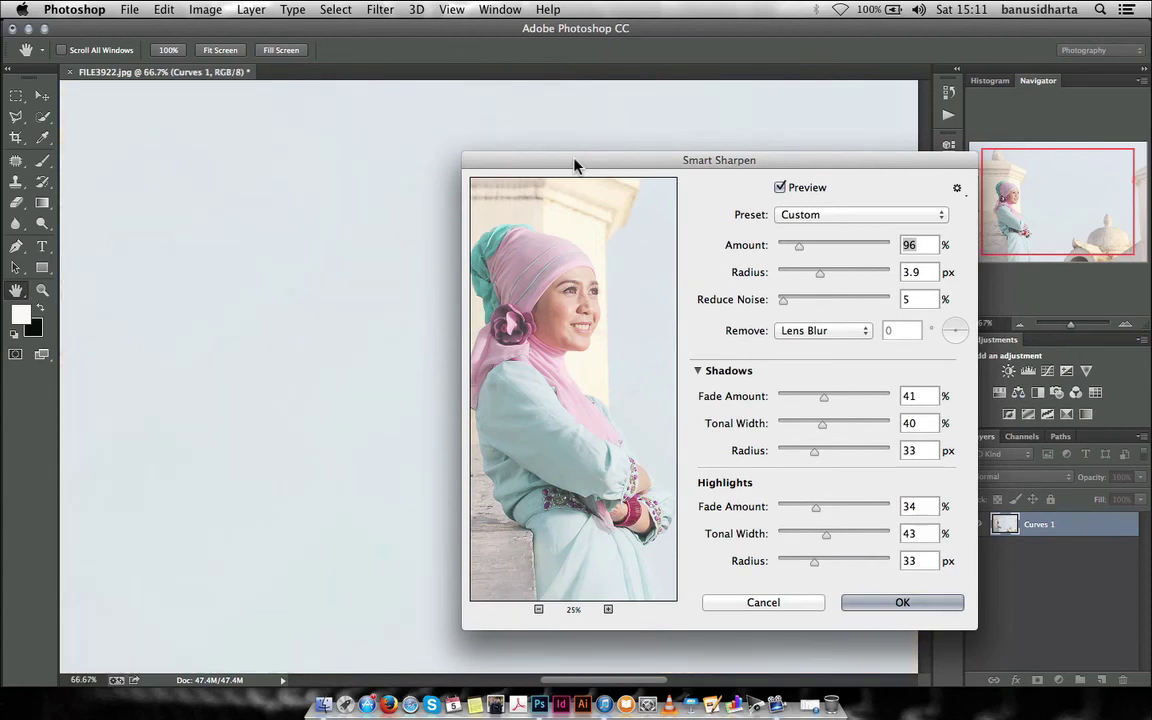
key("p")
key("super+minus")
key("super+minus")
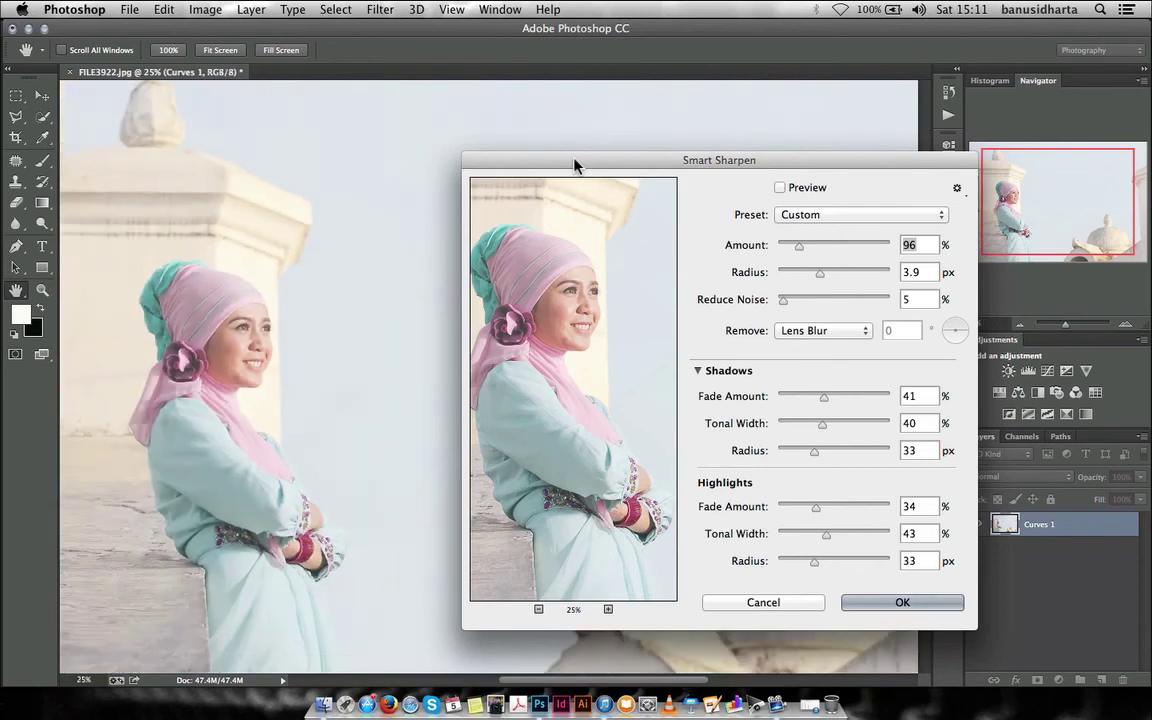
Step: Turn the Smart Sharpen preview back on and increase the Amount
left_click_drag(575, 165, 448, 199)
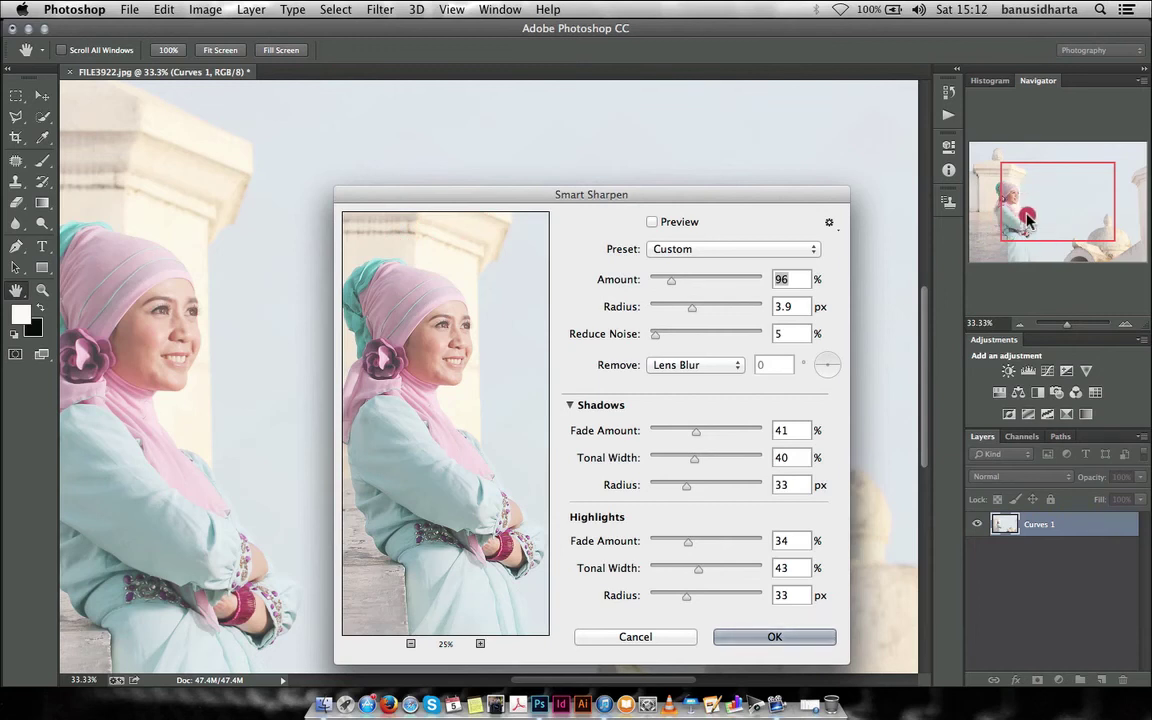
left_click(652, 221)
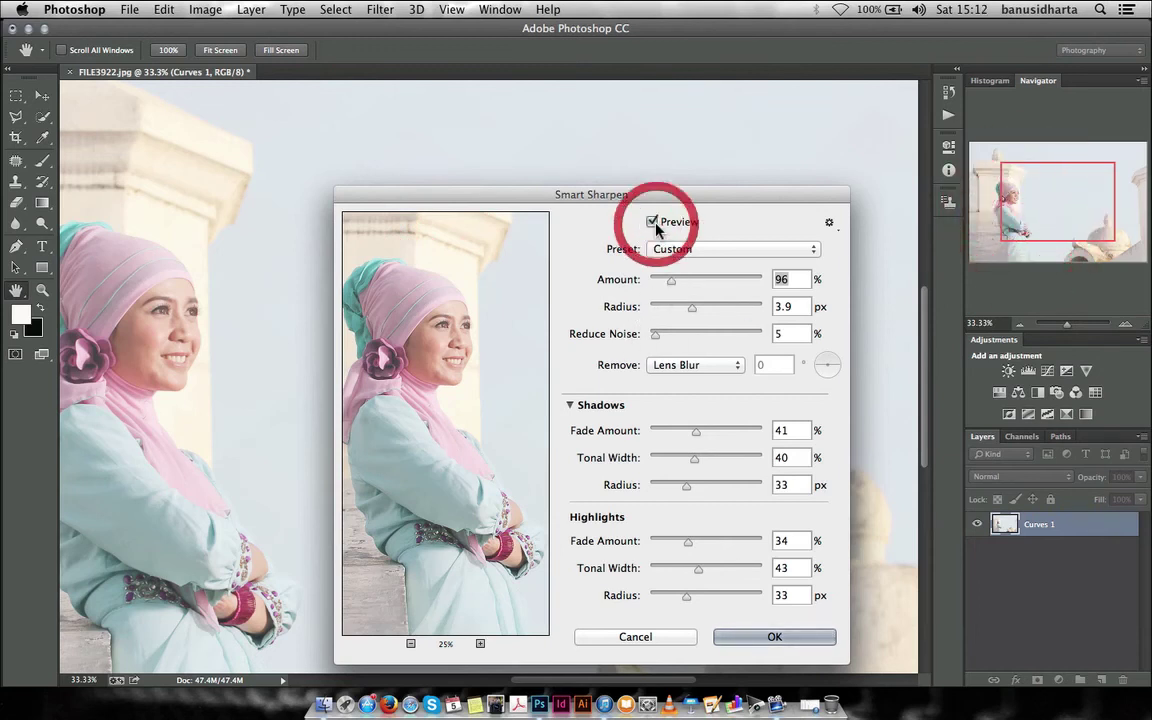
mouse_move(672, 284)
left_mouse_down()
mouse_move(662, 285)
mouse_move(675, 281)
left_mouse_up()
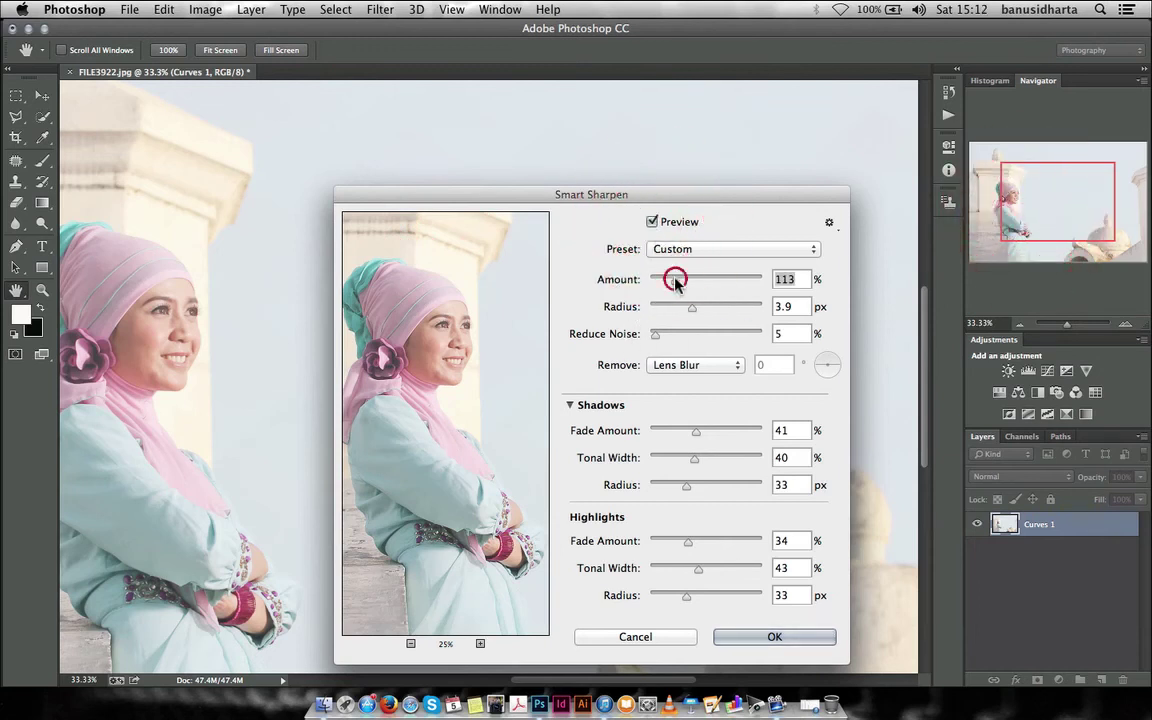
Step: Try Gaussian and Motion Blur removal, return to Lens Blur, and raise Amount to 149%
left_click(710, 368)
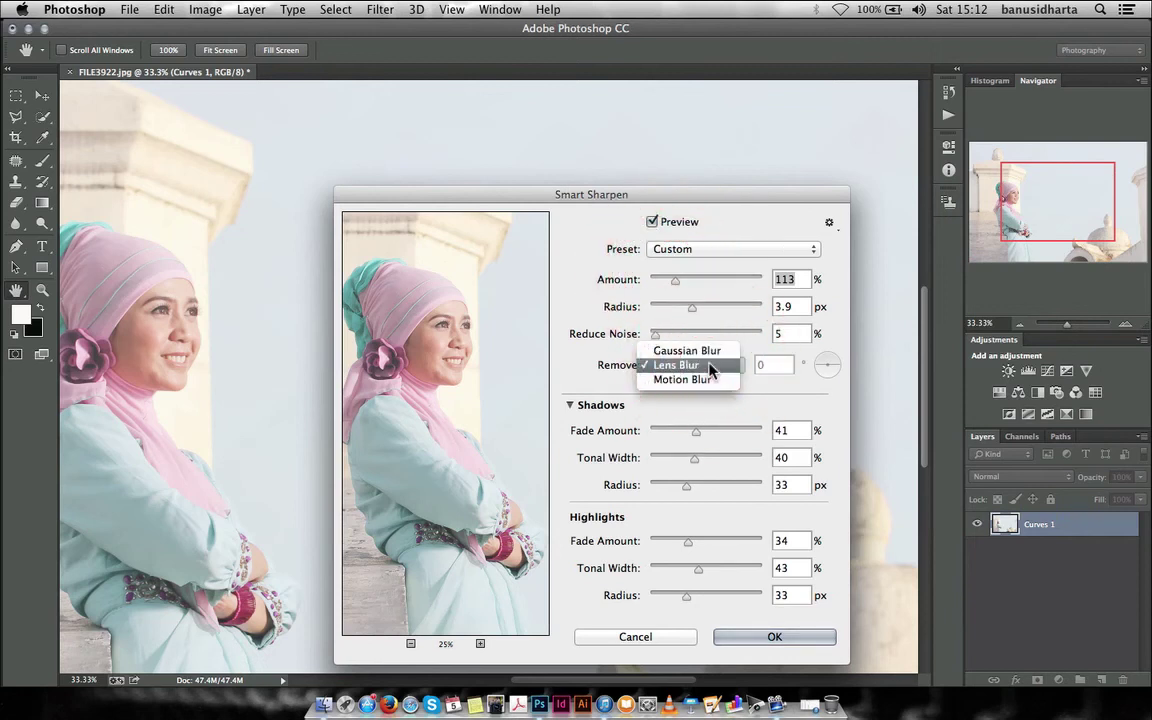
left_click(709, 350)
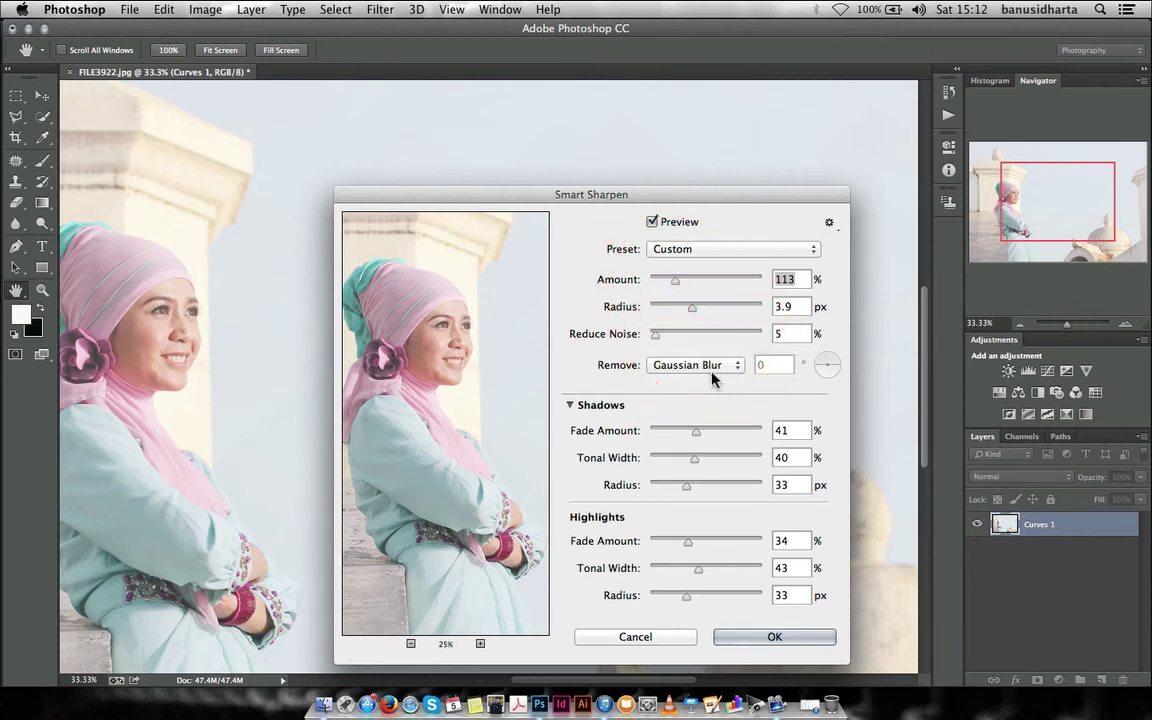
left_click(710, 365)
left_click(710, 396)
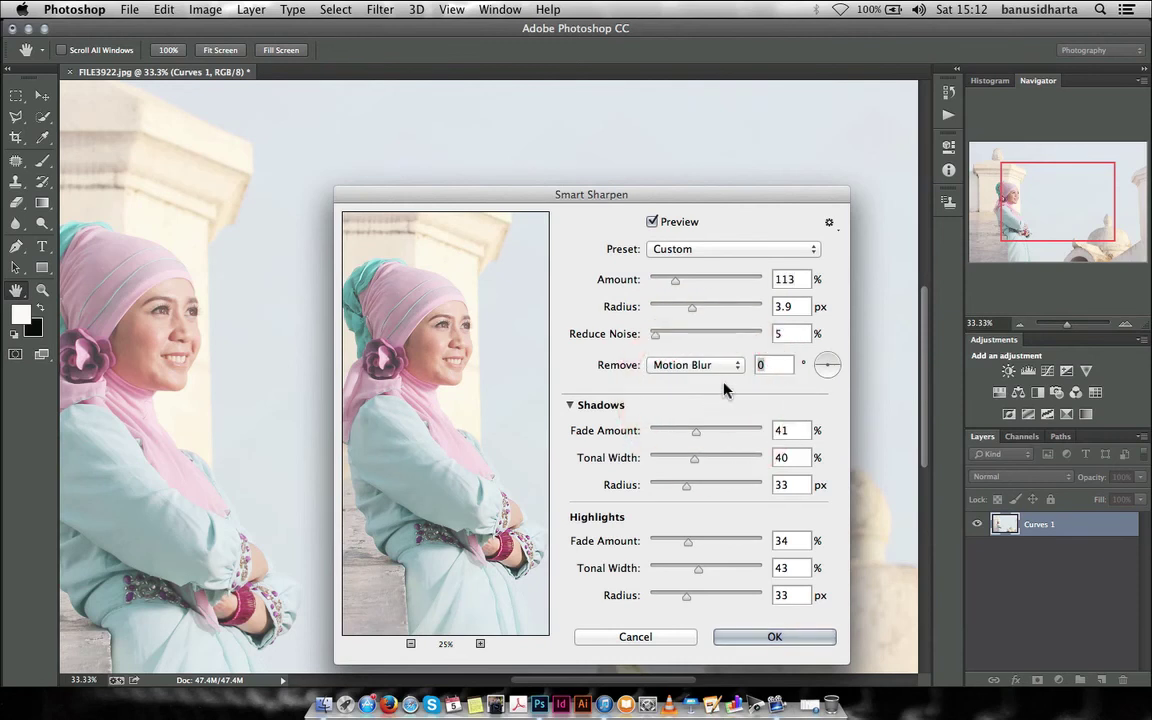
left_click(732, 370)
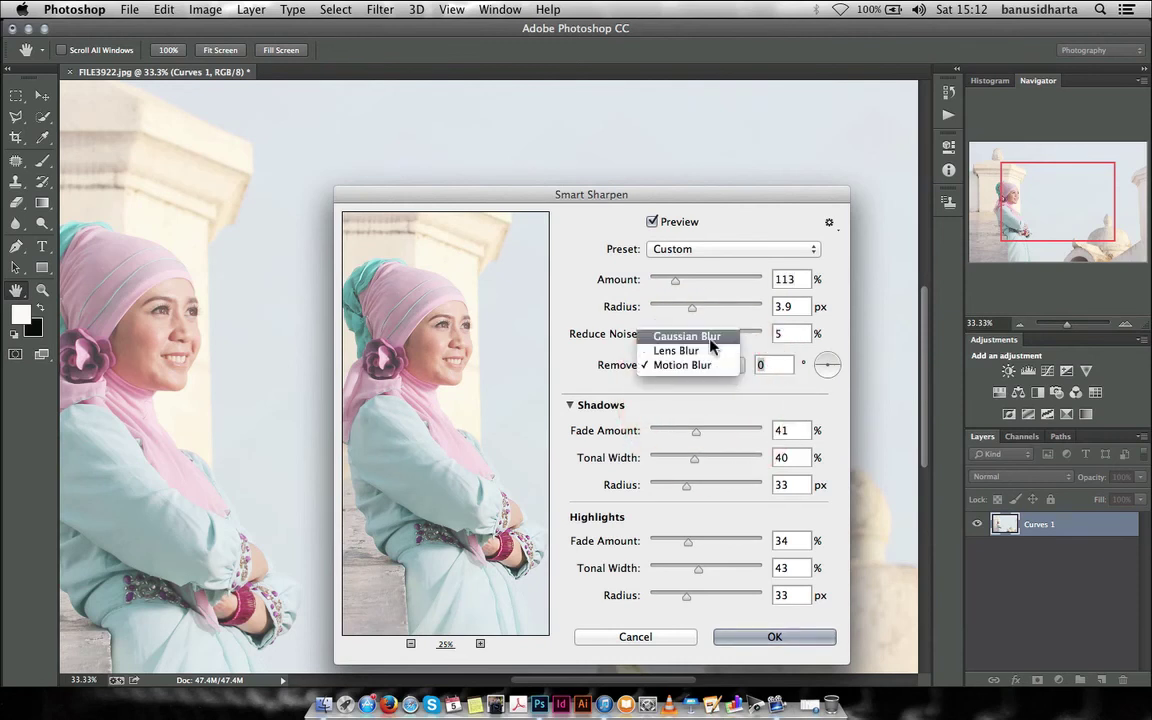
left_click(708, 351)
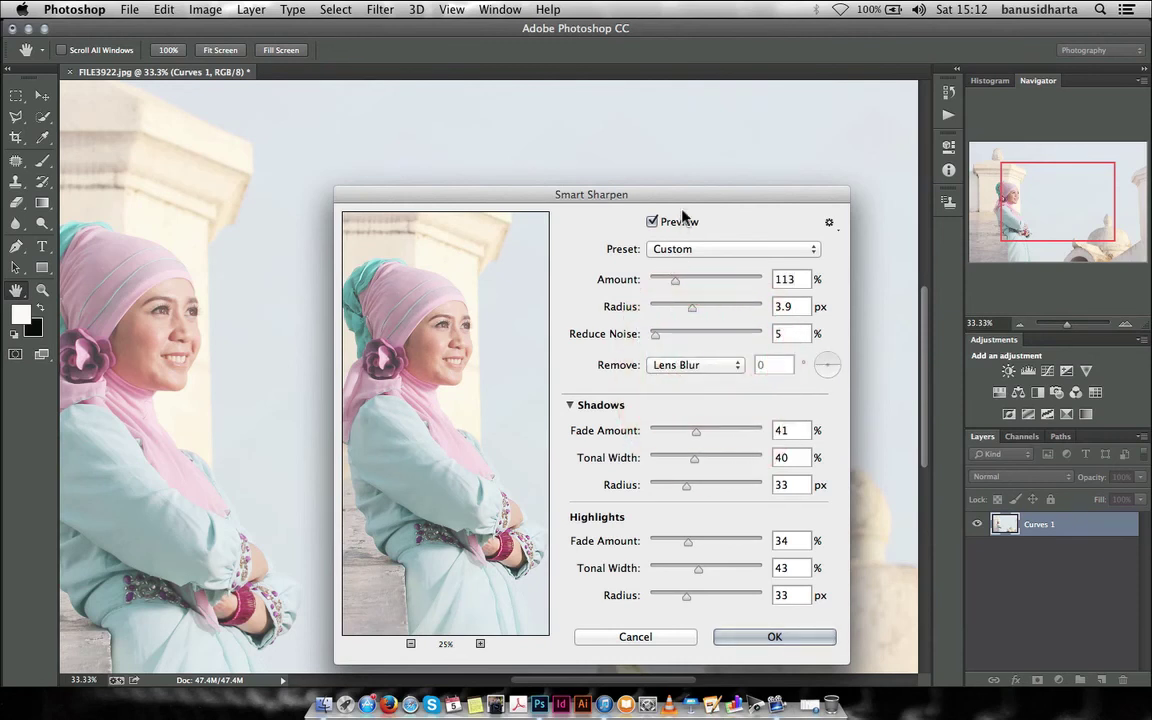
left_click_drag(683, 200, 683, 178)
left_click_drag(676, 255, 700, 286)
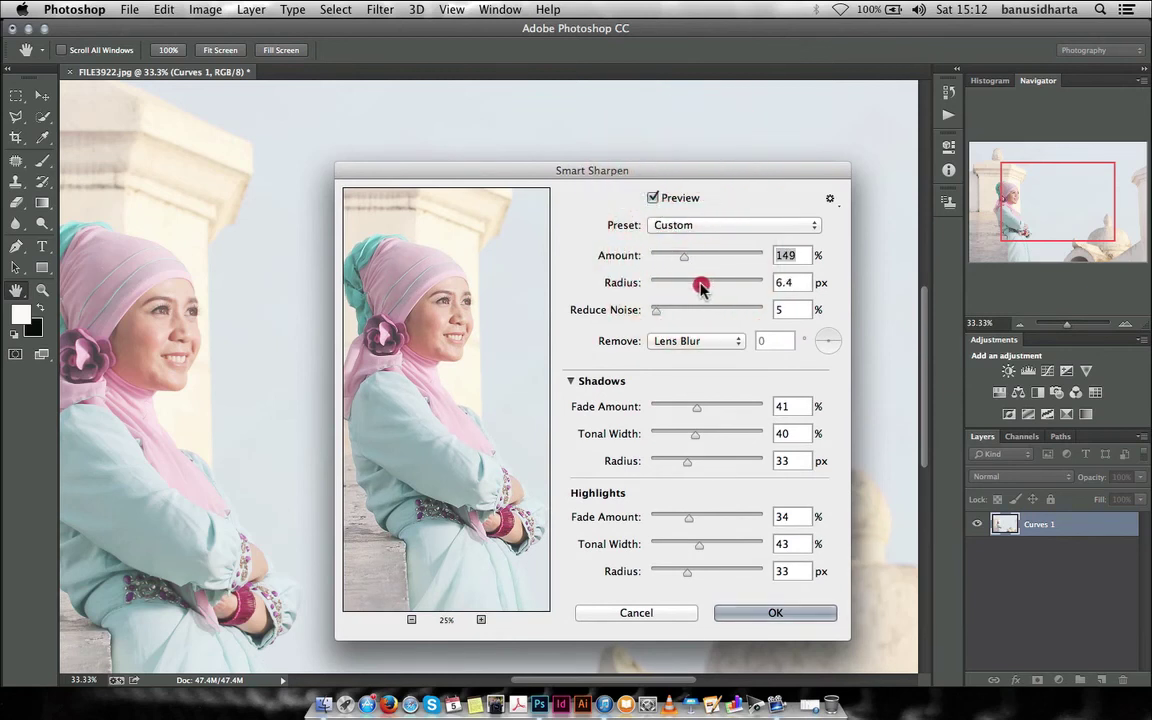
Step: Set Radius 6.4 px, Reduce Noise 0, Shadows 39/50/30, Highlights 38/48/39, and apply
left_click(701, 285)
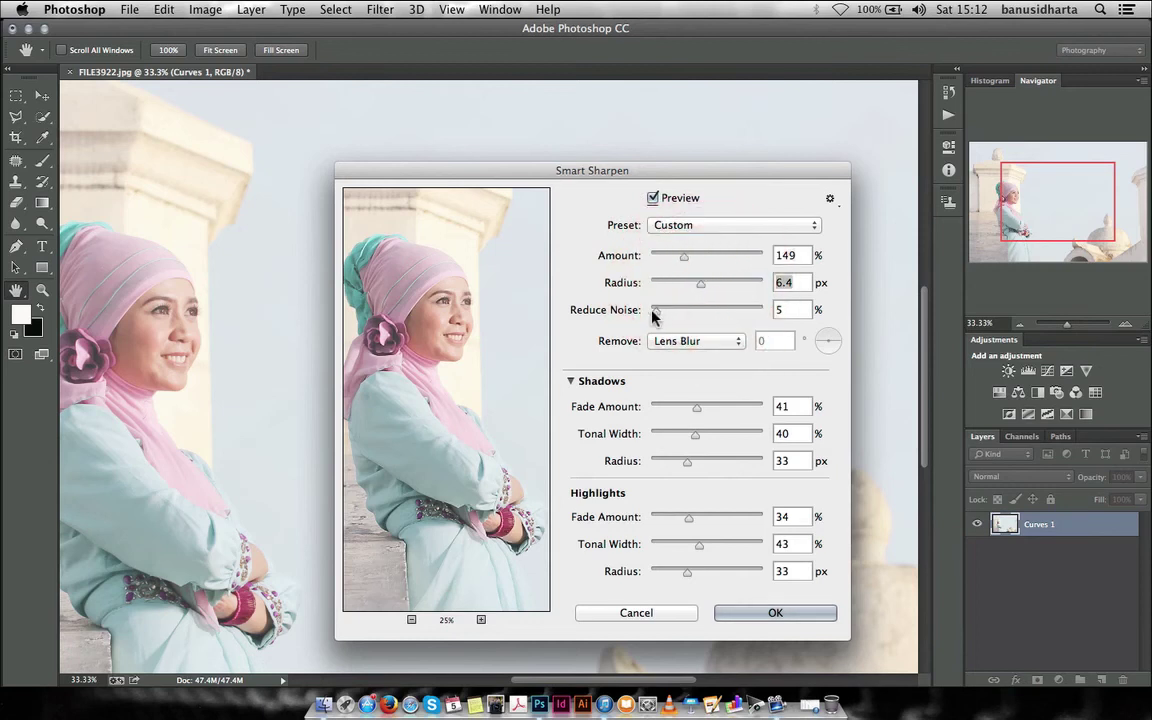
left_click_drag(655, 312, 649, 313)
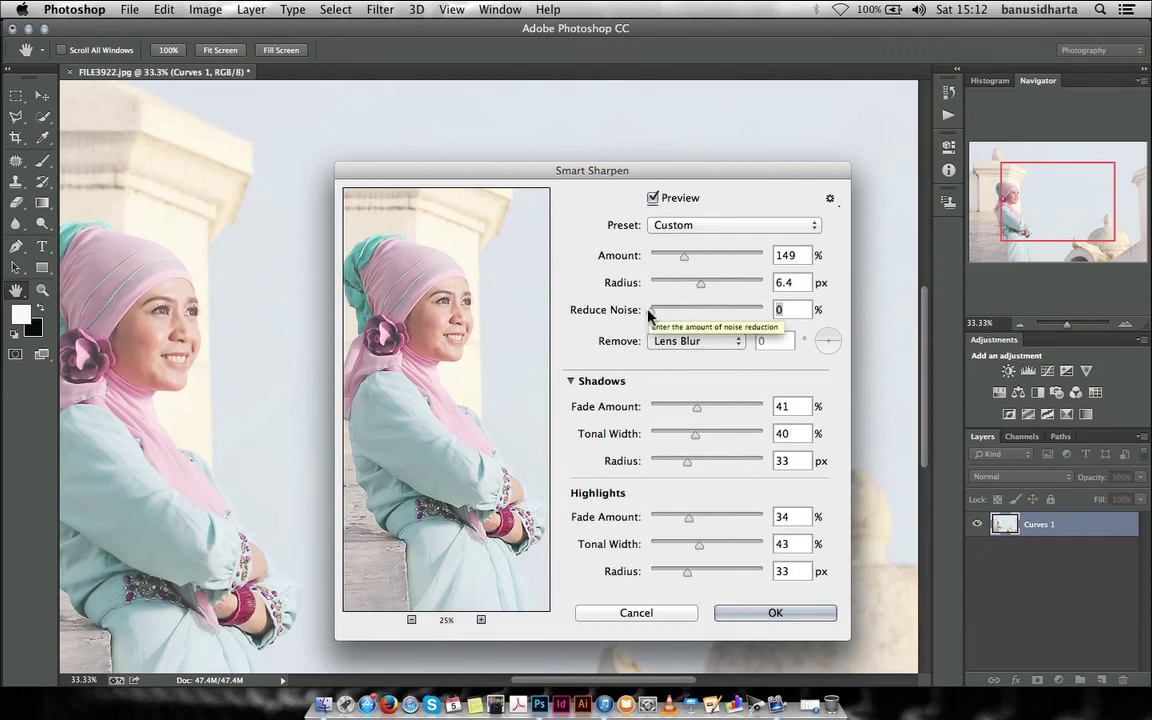
mouse_move(695, 407)
left_mouse_down()
mouse_move(645, 406)
mouse_move(693, 409)
left_mouse_up()
left_click(681, 407)
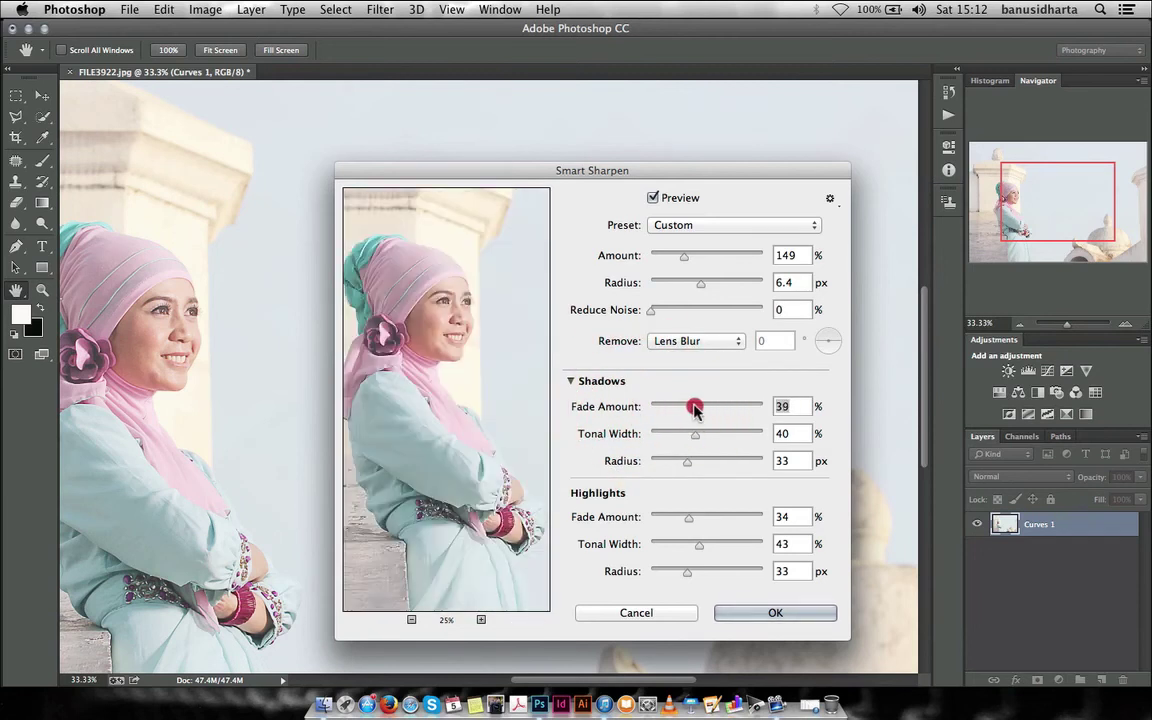
mouse_move(693, 434)
left_mouse_down()
mouse_move(706, 436)
mouse_move(674, 463)
mouse_move(683, 461)
left_mouse_up()
mouse_move(688, 516)
left_mouse_down()
mouse_move(651, 514)
mouse_move(695, 517)
mouse_move(707, 552)
mouse_move(670, 577)
mouse_move(694, 578)
left_mouse_up()
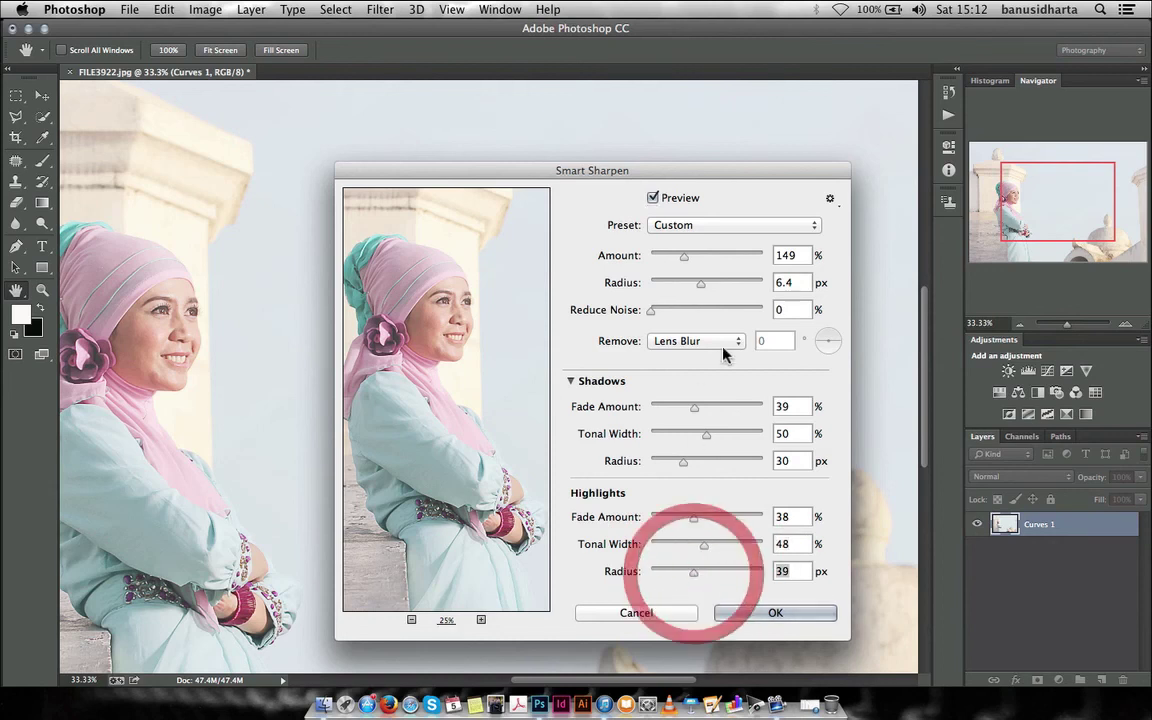
left_click_drag(599, 170, 606, 150)
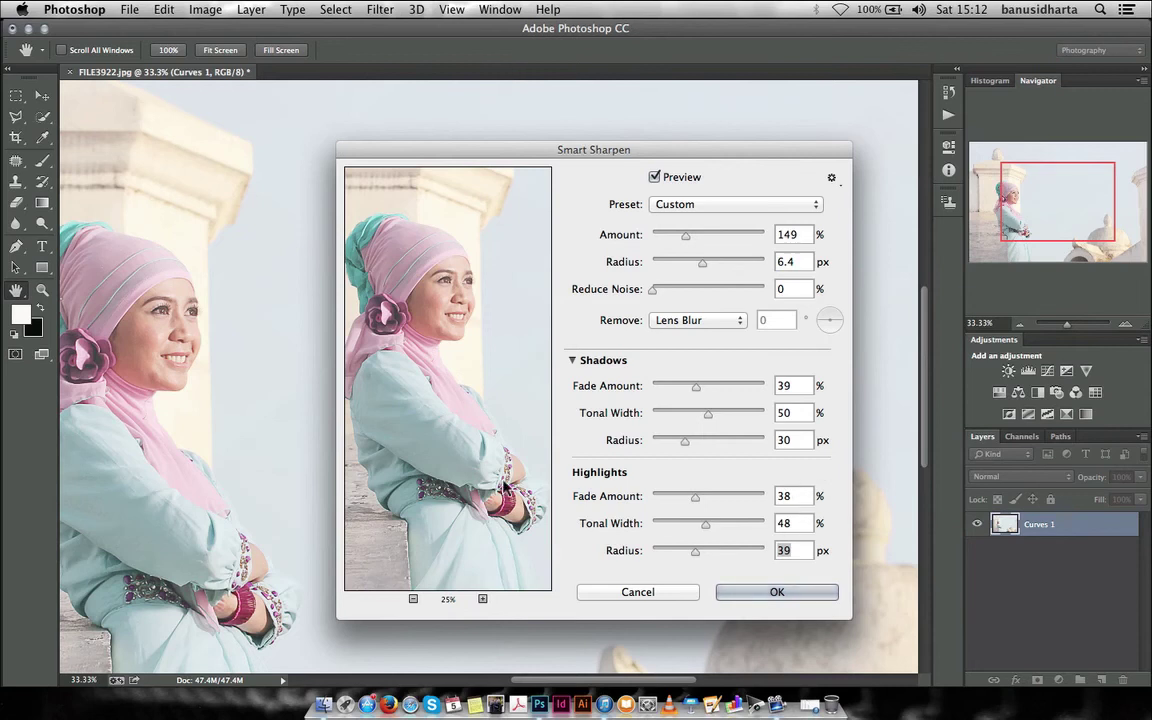
left_click(757, 594)
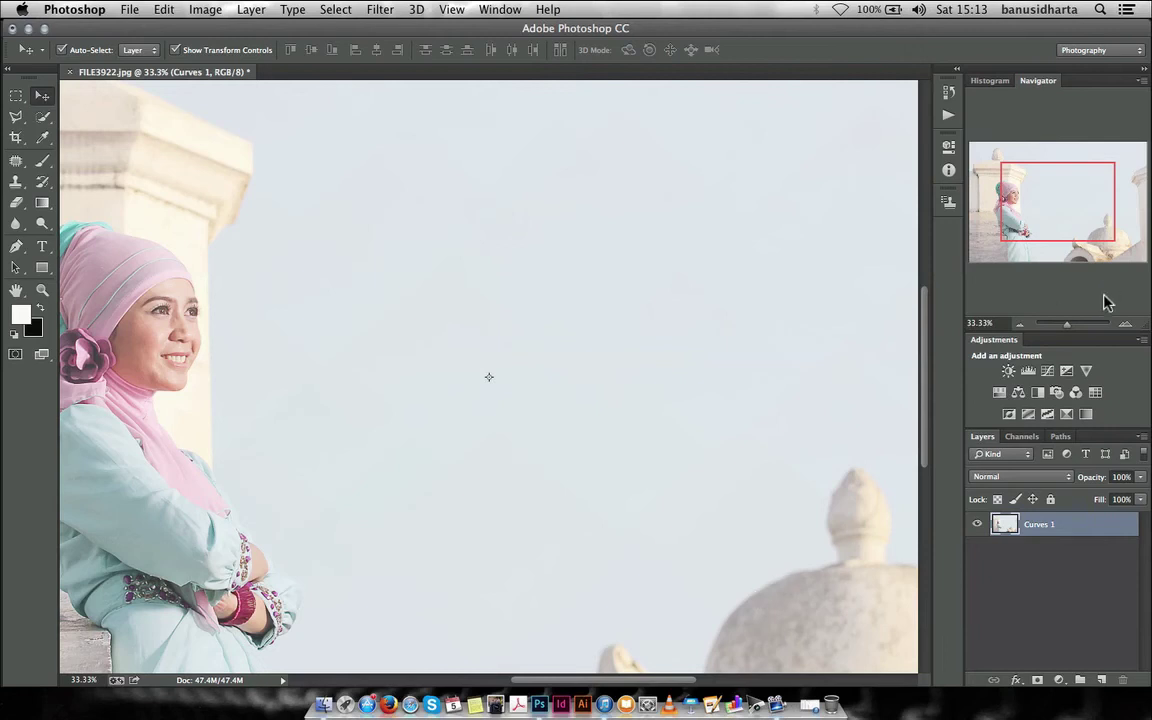
Step: Zoom out with the Navigator slider to fit the whole sharpened portrait in the window
left_click_drag(1066, 324, 1065, 327)
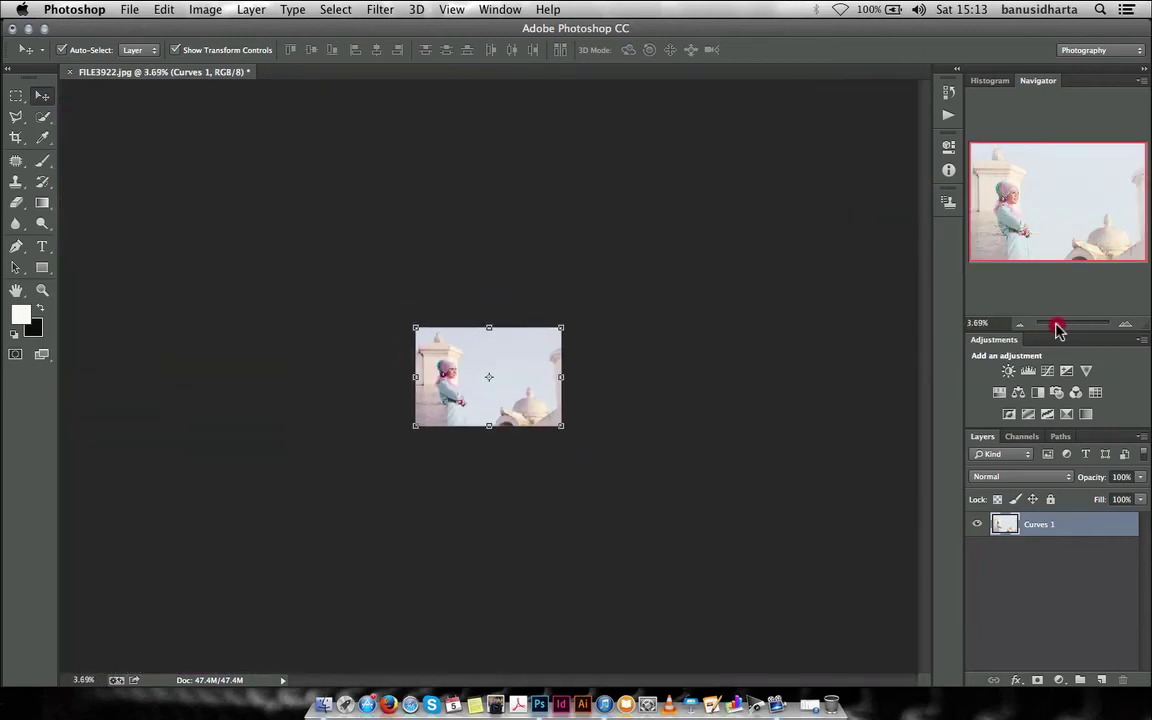
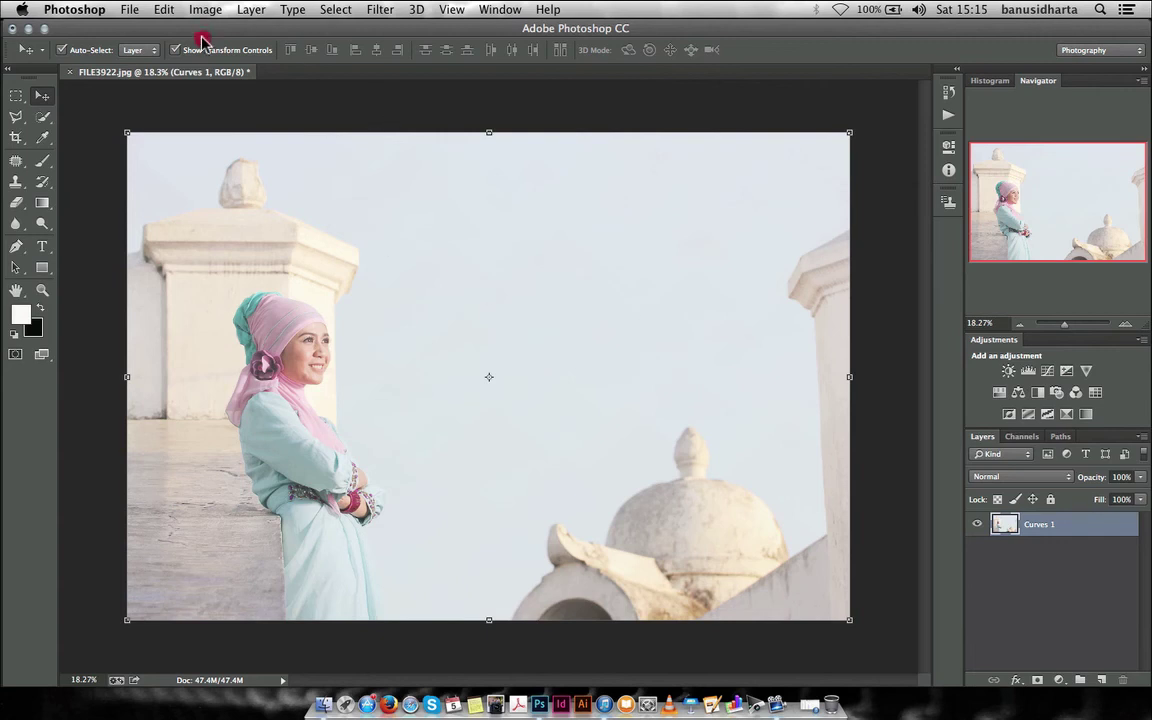
Step: In Image Size, choose the Fit To preset 960 × 640 px at 144 ppi
left_click_drag(201, 27, 203, 27)
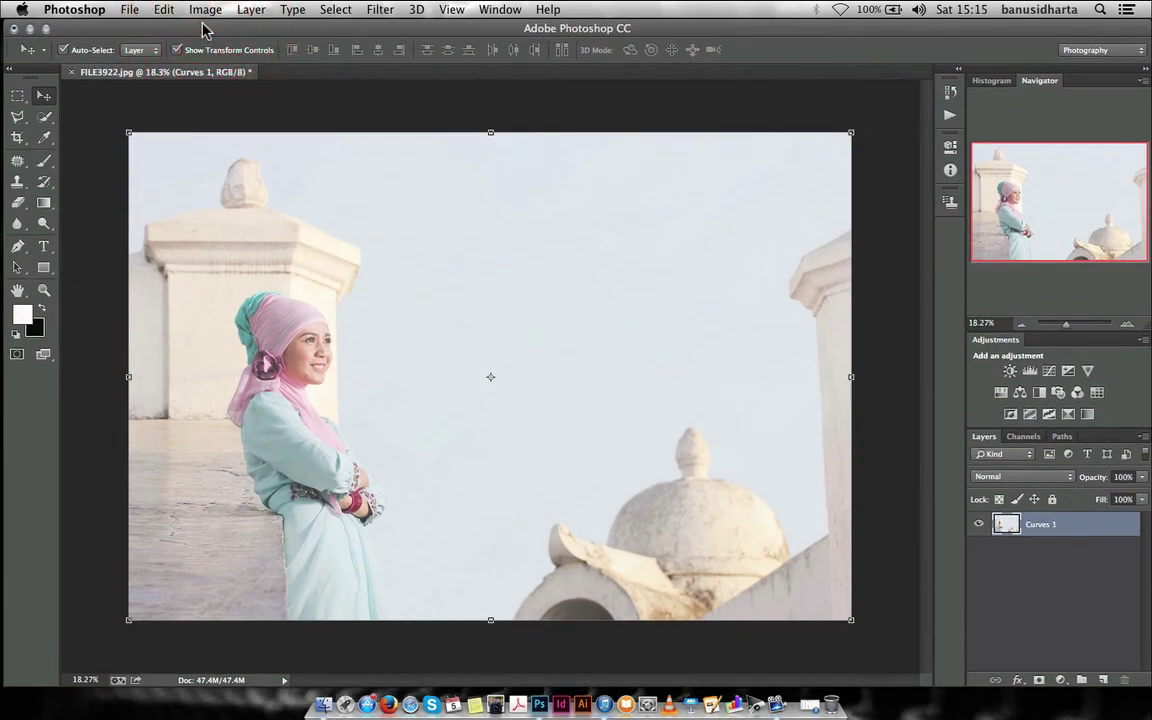
left_click(206, 12)
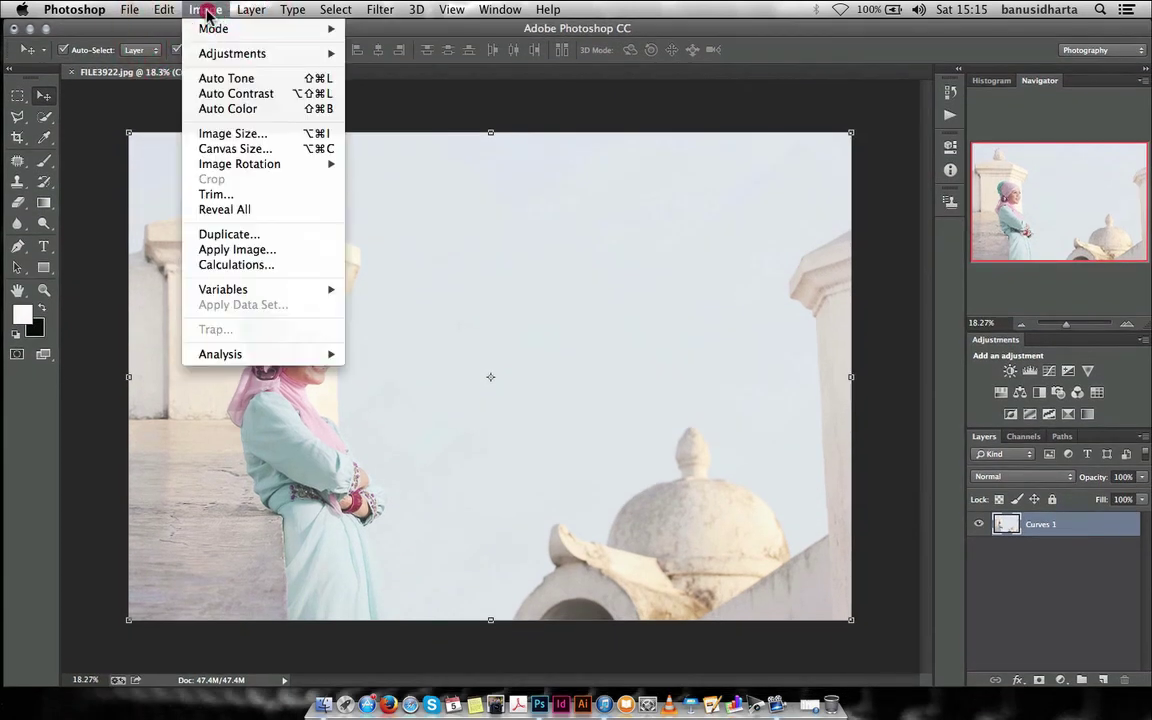
left_click(256, 133)
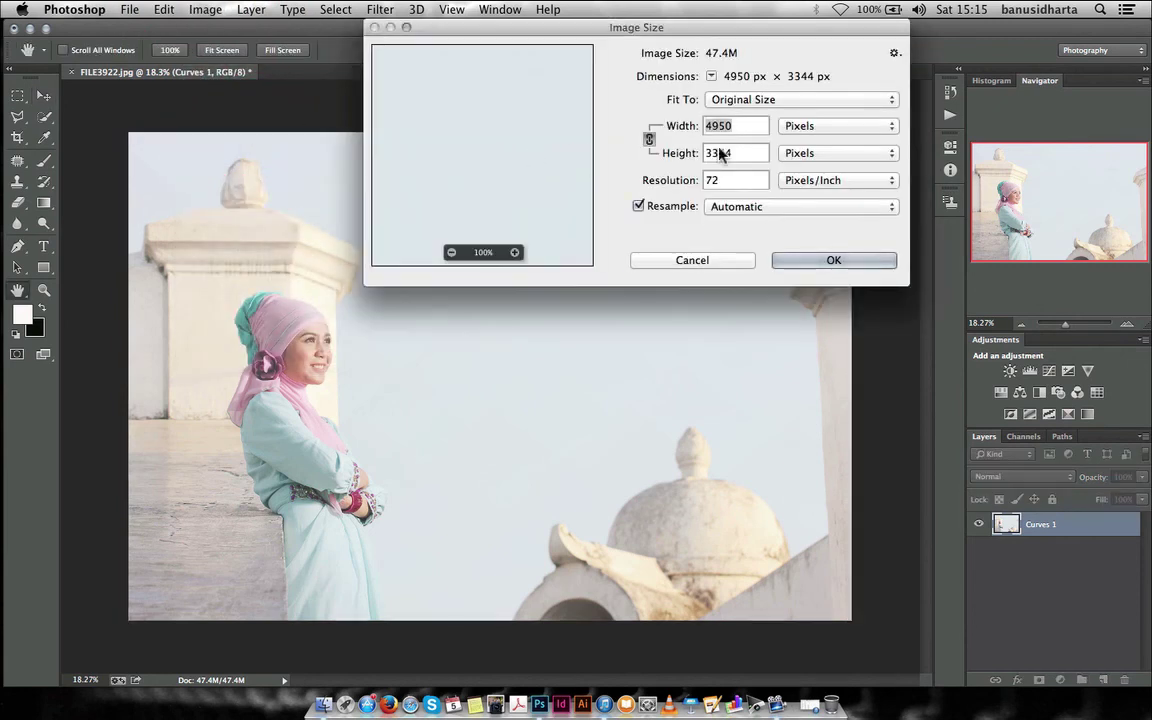
left_click(788, 102)
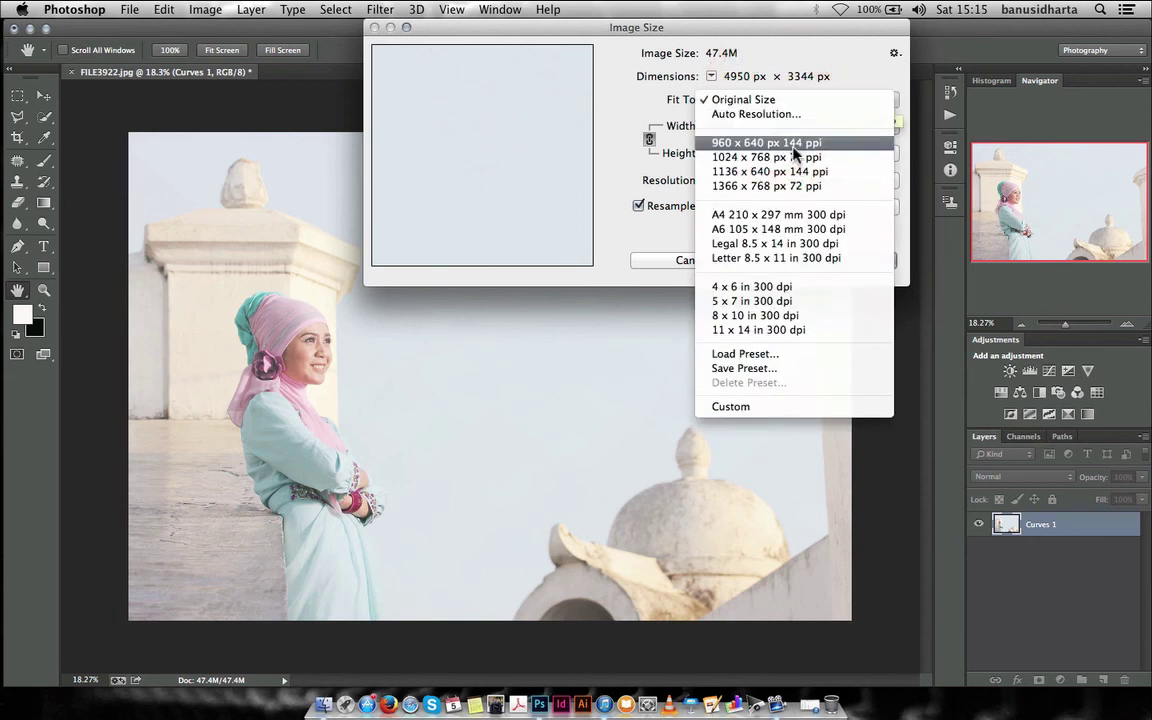
left_click(796, 144)
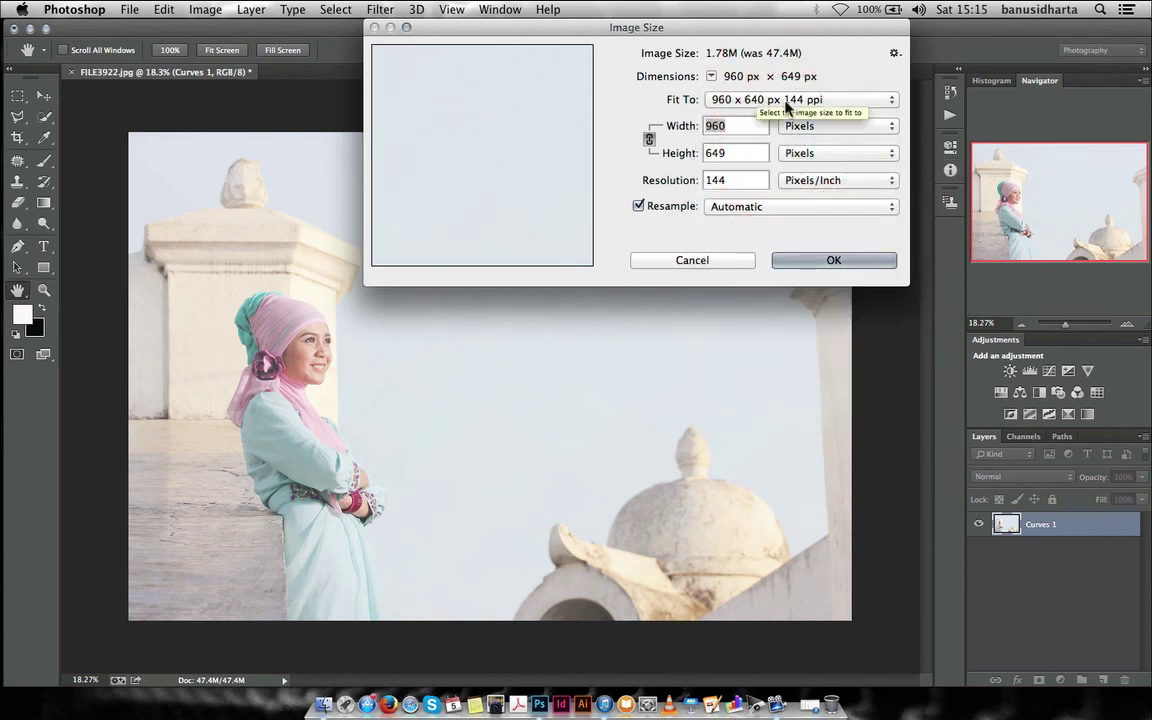
Step: Keep the width in Pixels and apply the resize to 960 × 649 px at 144 ppi
left_click_drag(737, 33, 735, 42)
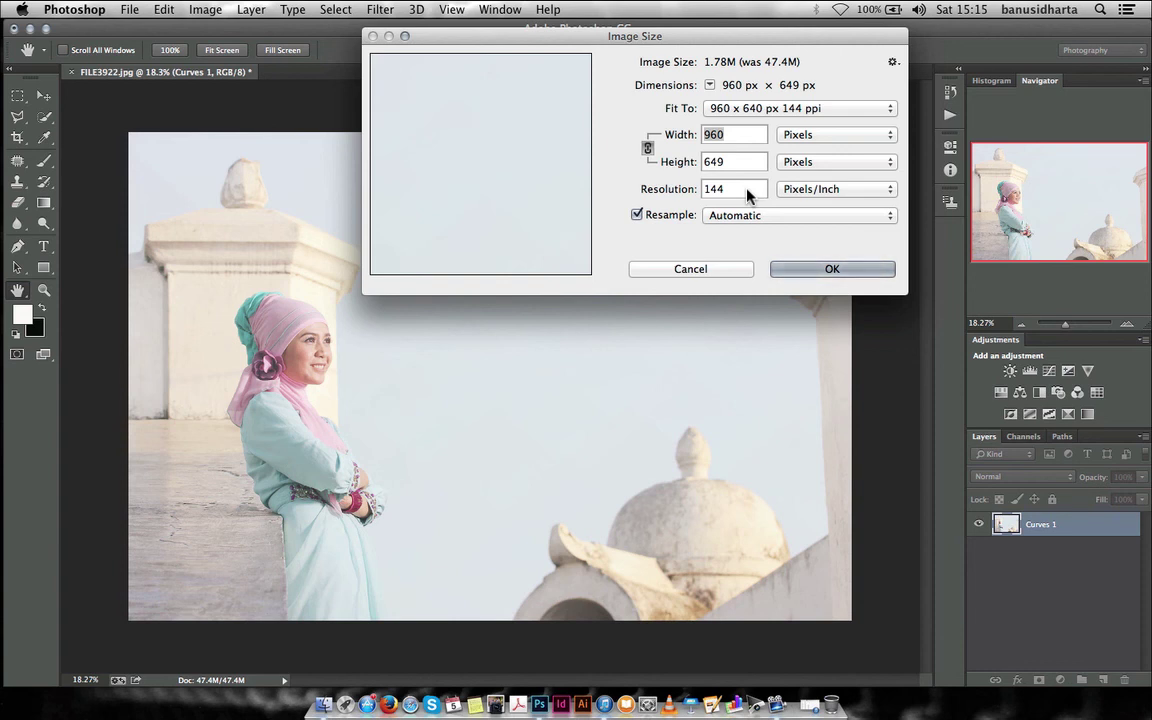
left_click(743, 140)
left_click(858, 134)
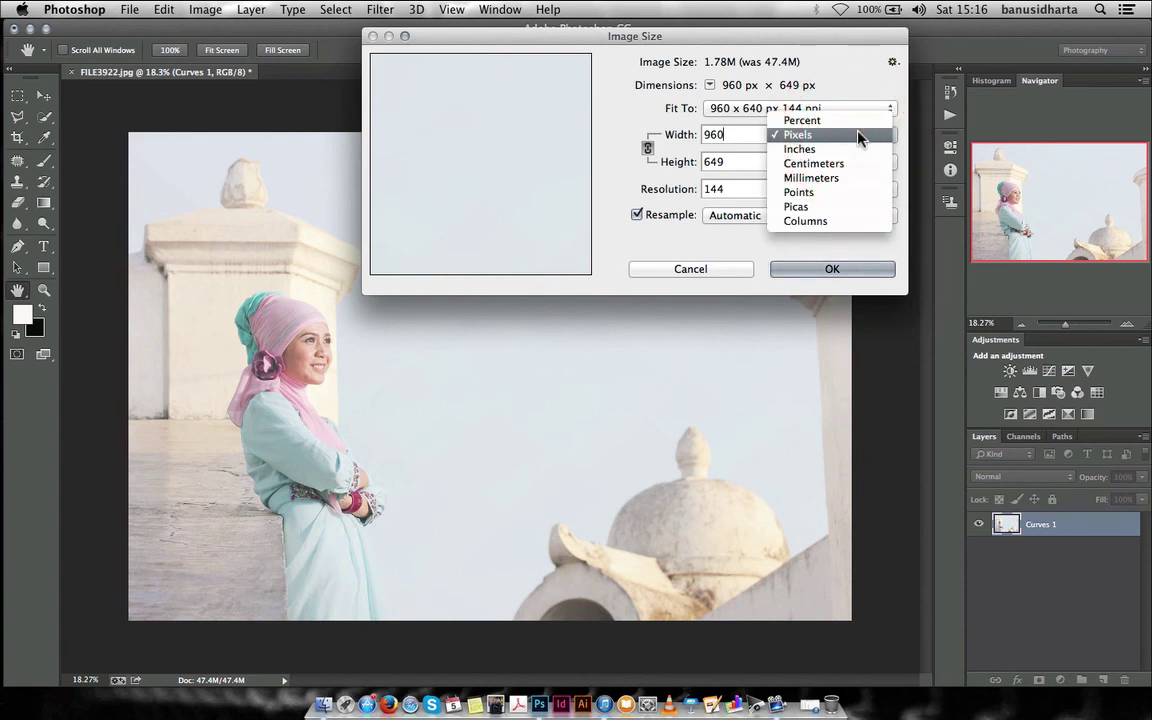
left_click(858, 135)
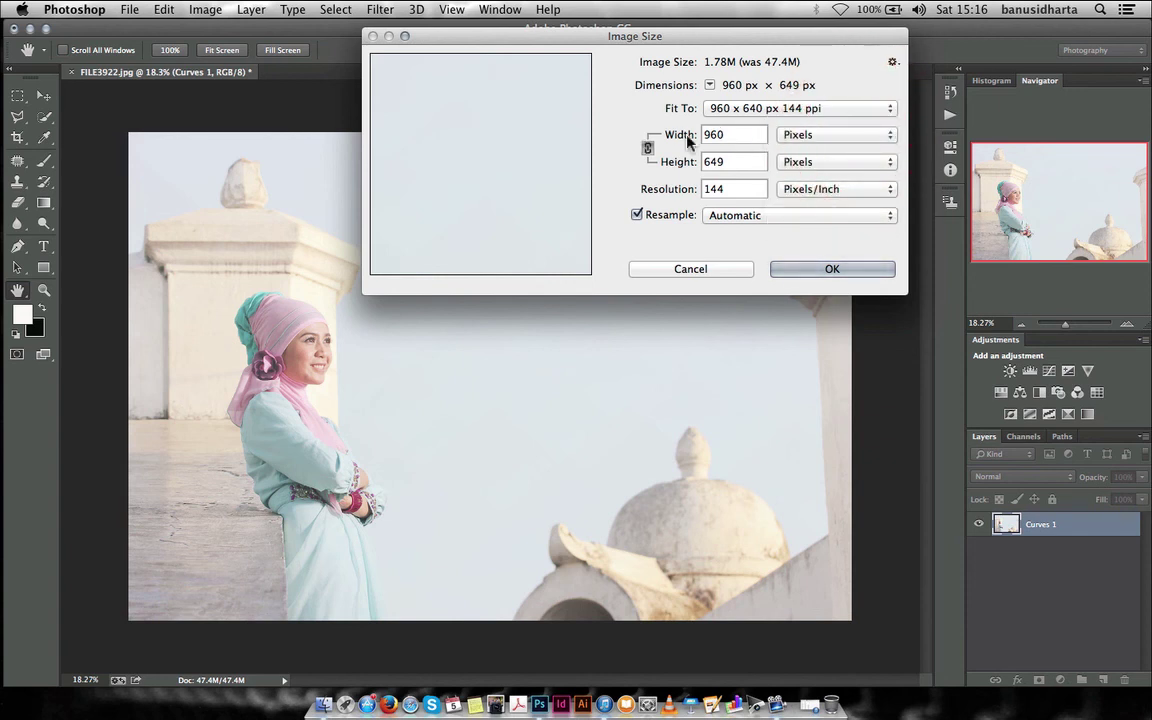
left_click_drag(752, 40, 808, 101)
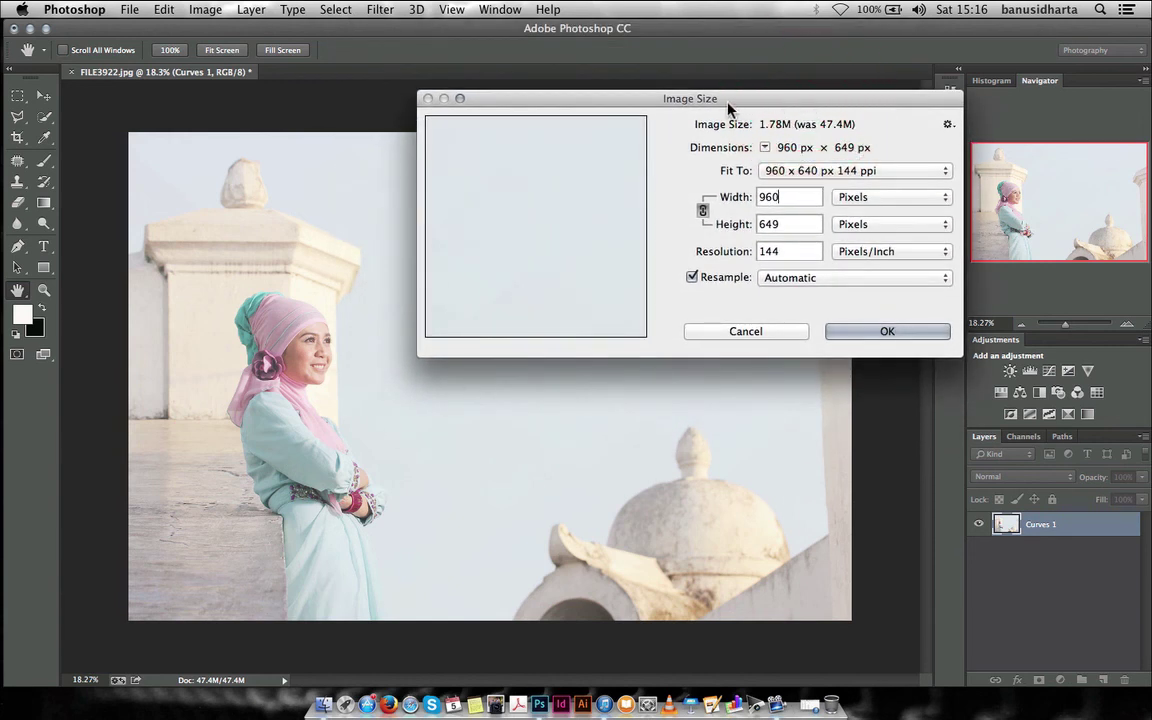
left_click_drag(654, 91, 676, 81)
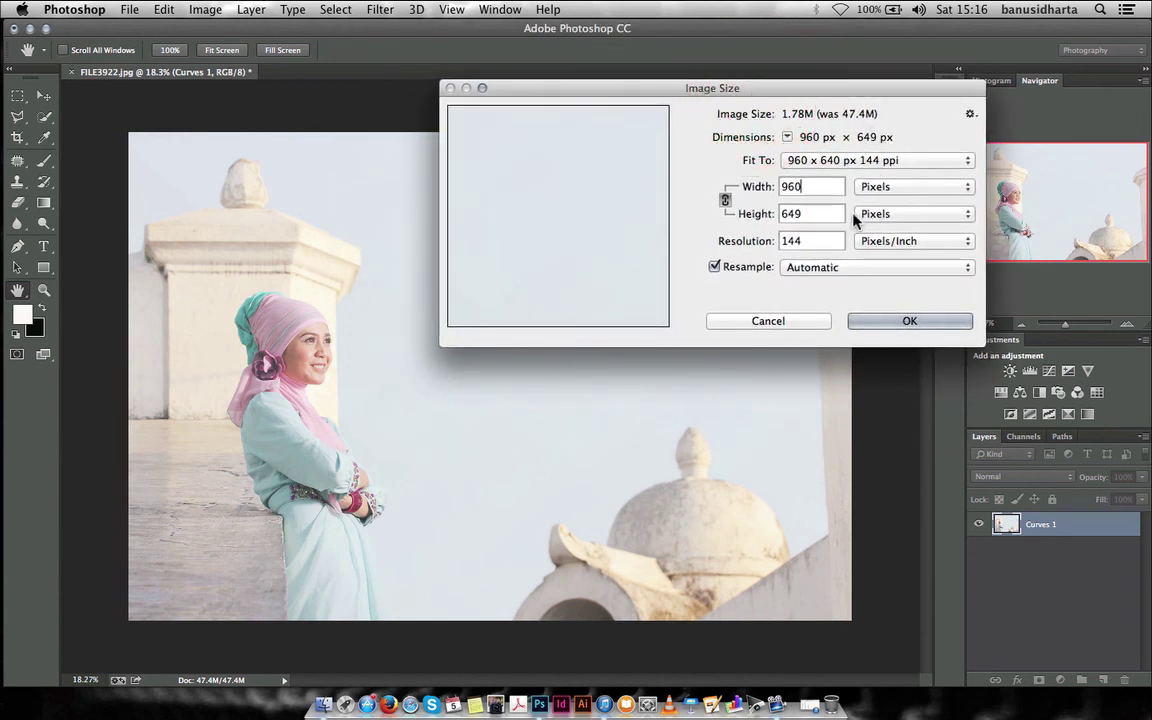
left_click(906, 322)
left_click(906, 322)
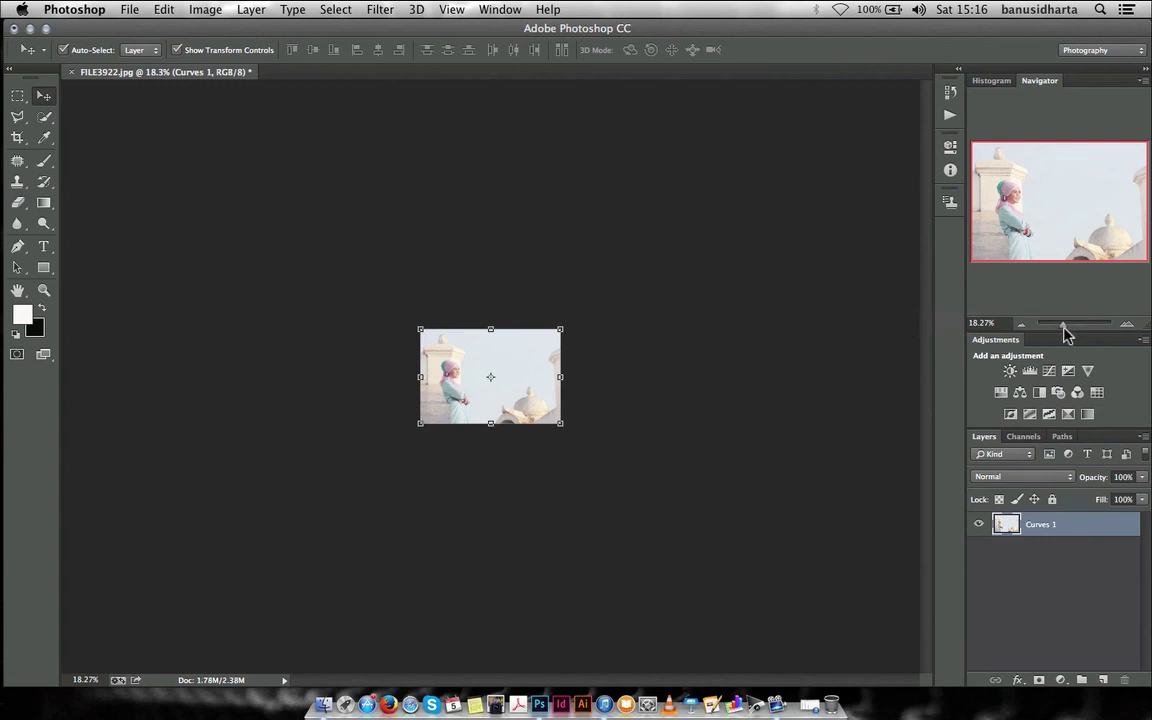
Step: Zoom in with the Navigator and check Image Size shows 960 × 649 px at 144 ppi
left_click_drag(1063, 325, 1074, 325)
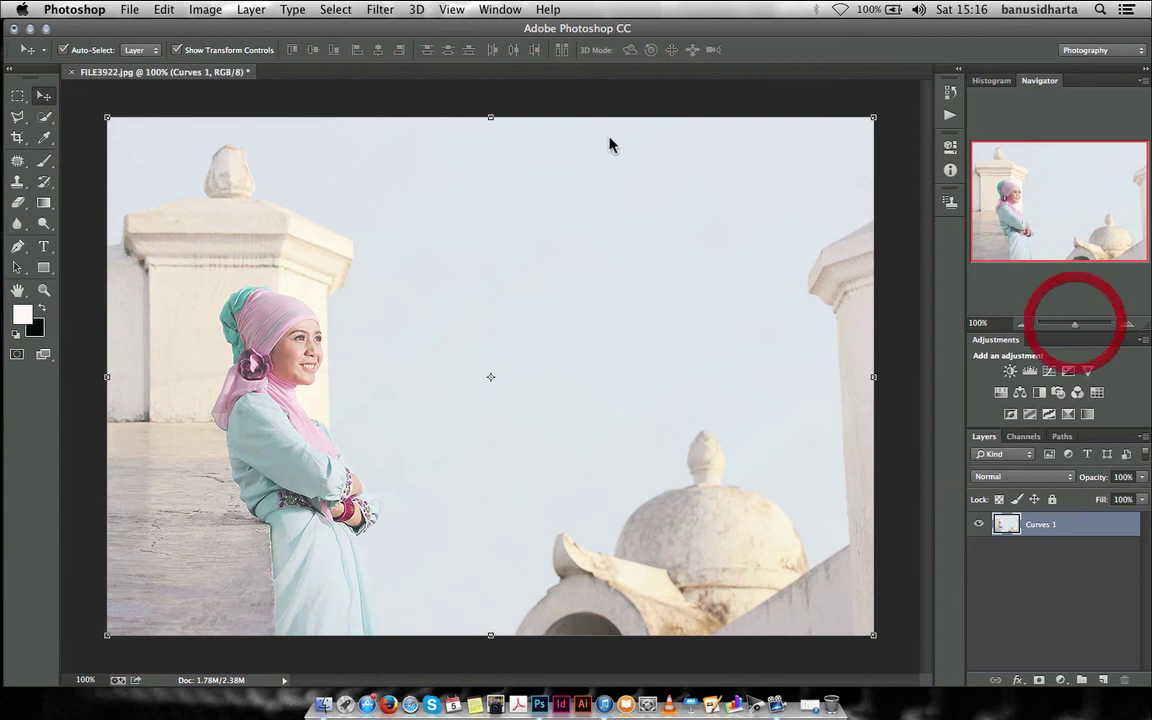
left_click(200, 12)
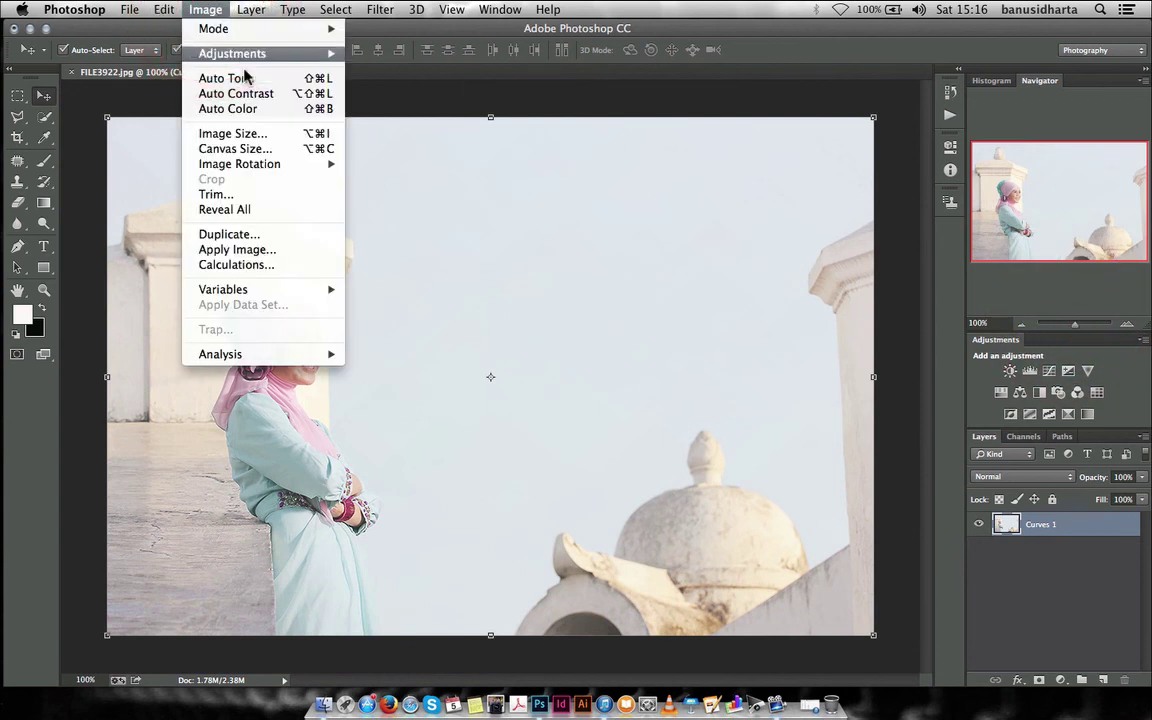
left_click(265, 137)
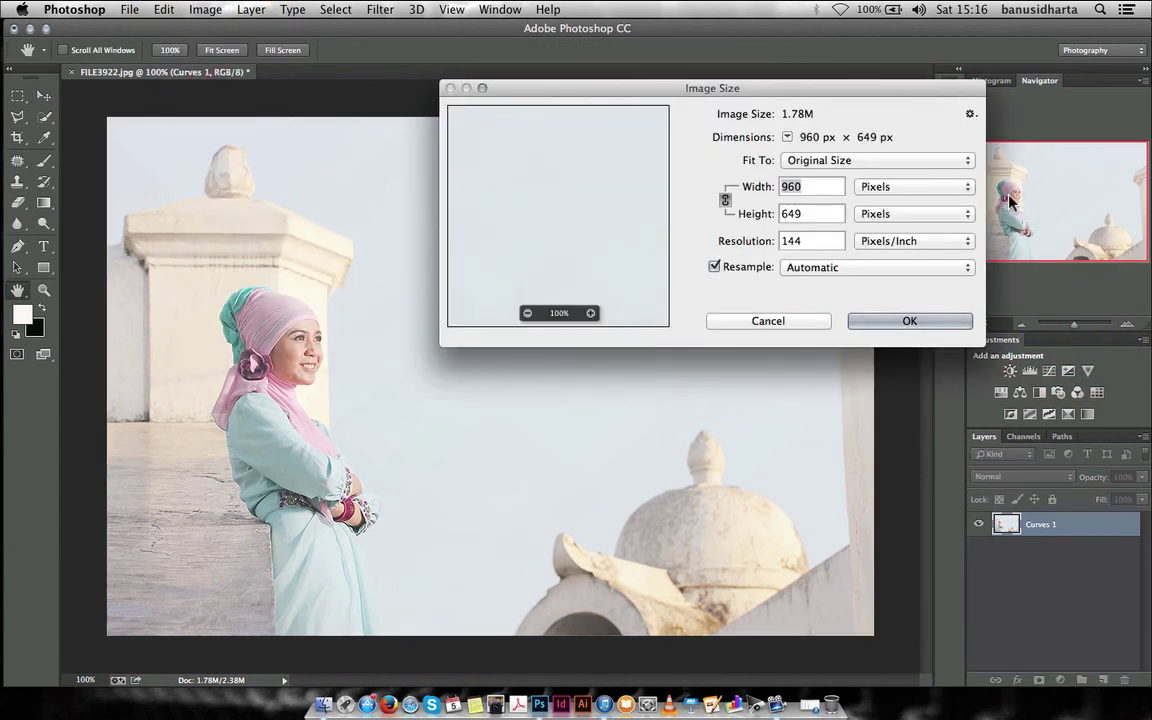
left_click_drag(784, 88, 715, 19)
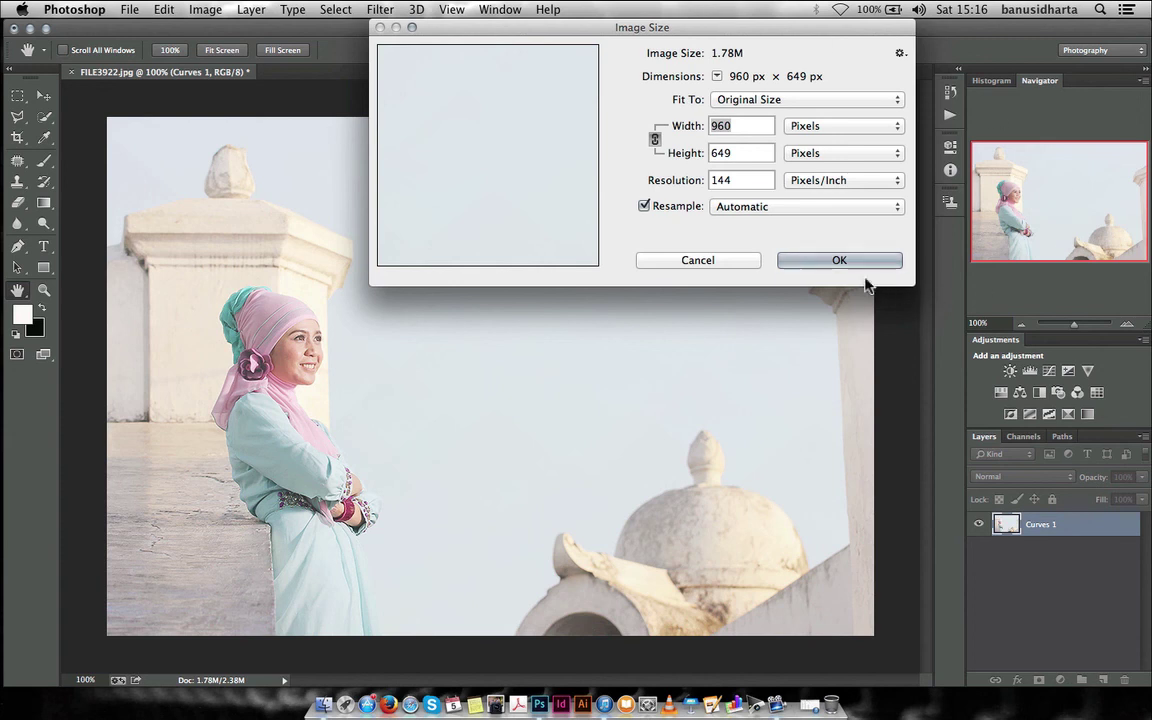
left_click(828, 260)
key("v")
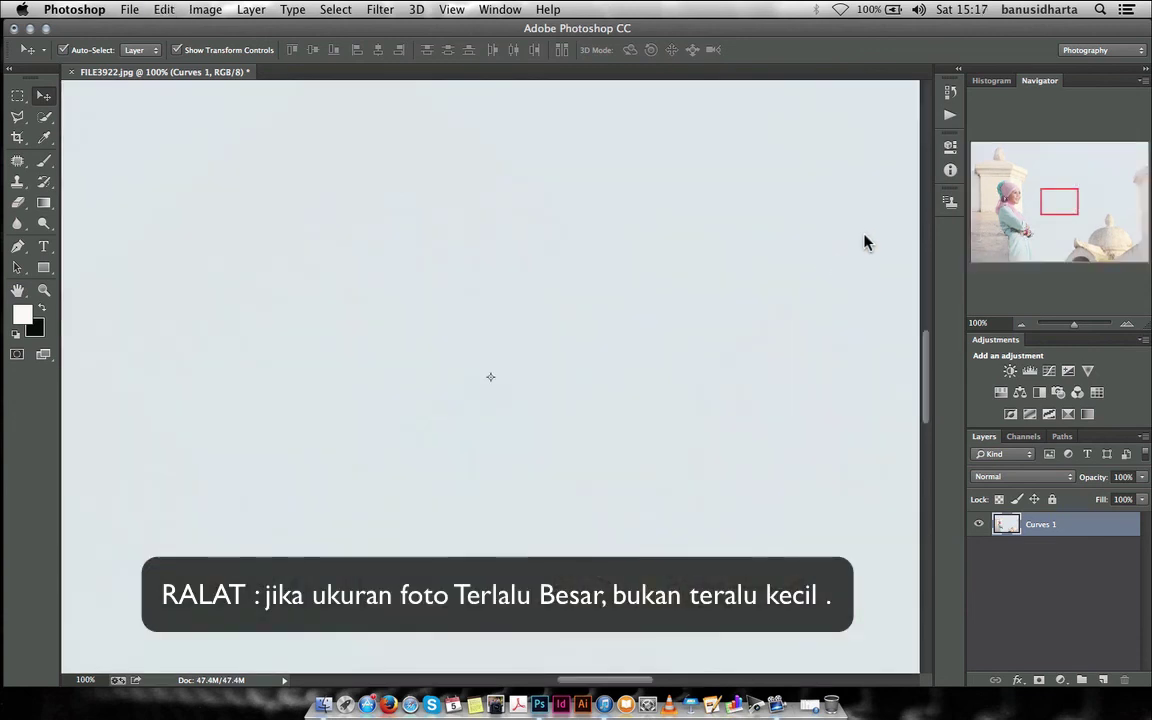
Step: Zoom out and open Image Size, leaving the Fit To preset at the original size
left_click_drag(1074, 325, 1068, 327)
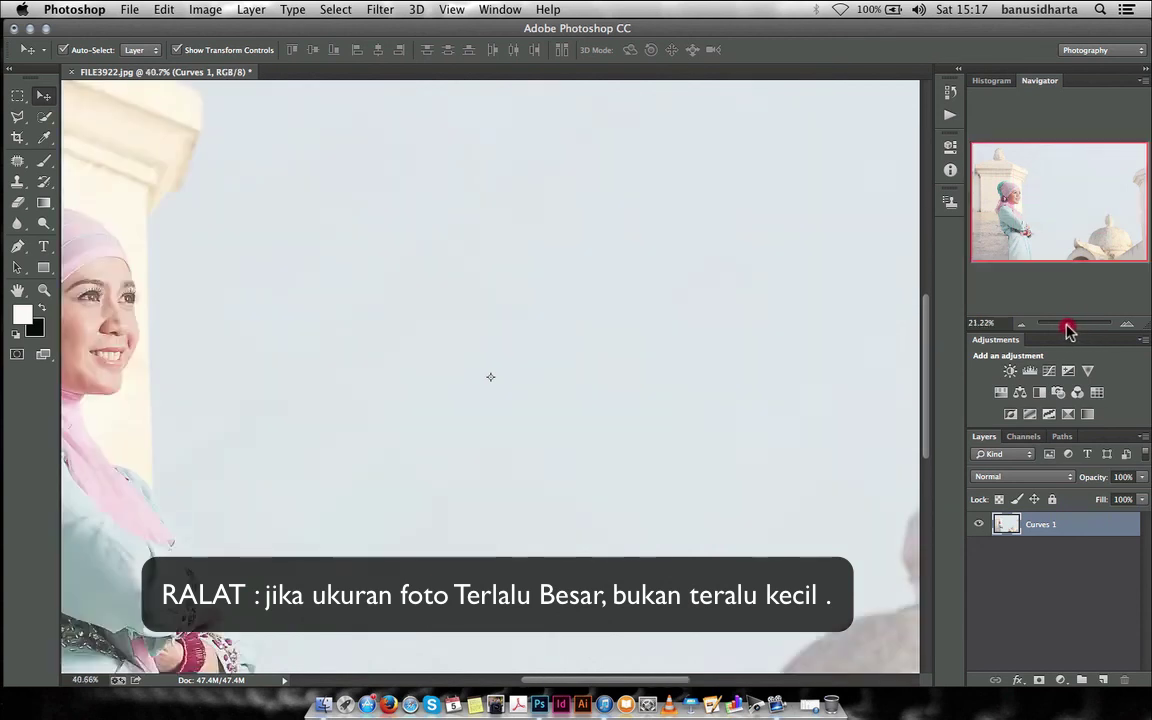
left_click(205, 9)
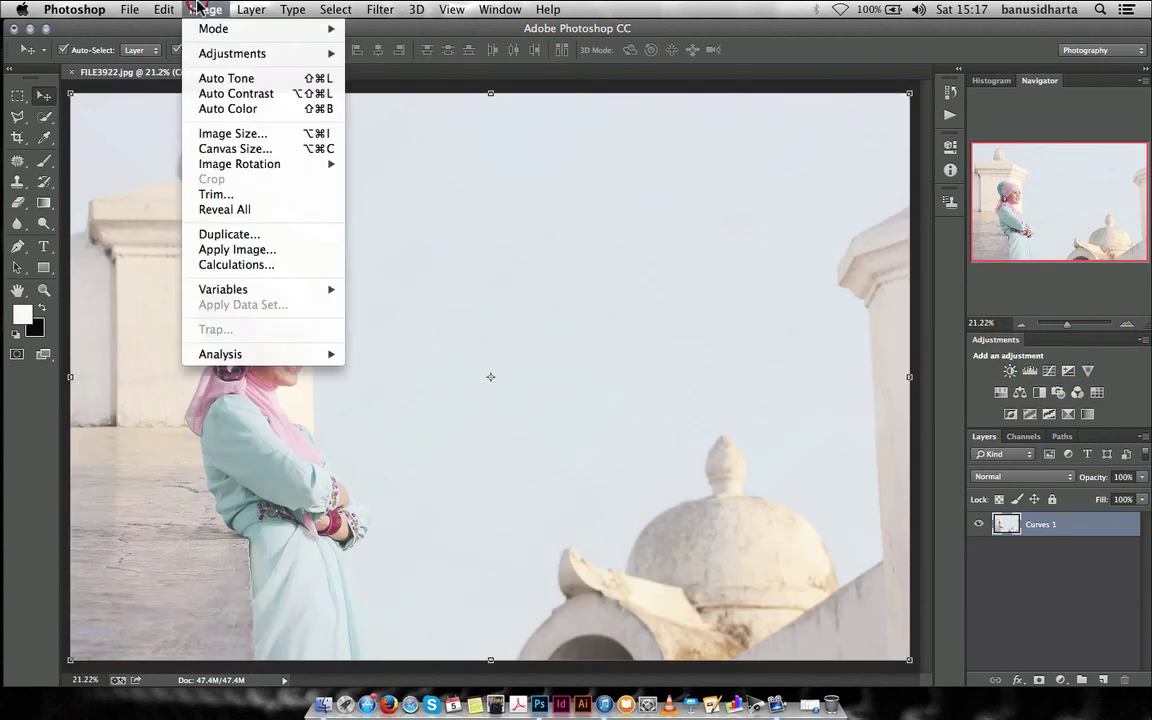
left_click(260, 133)
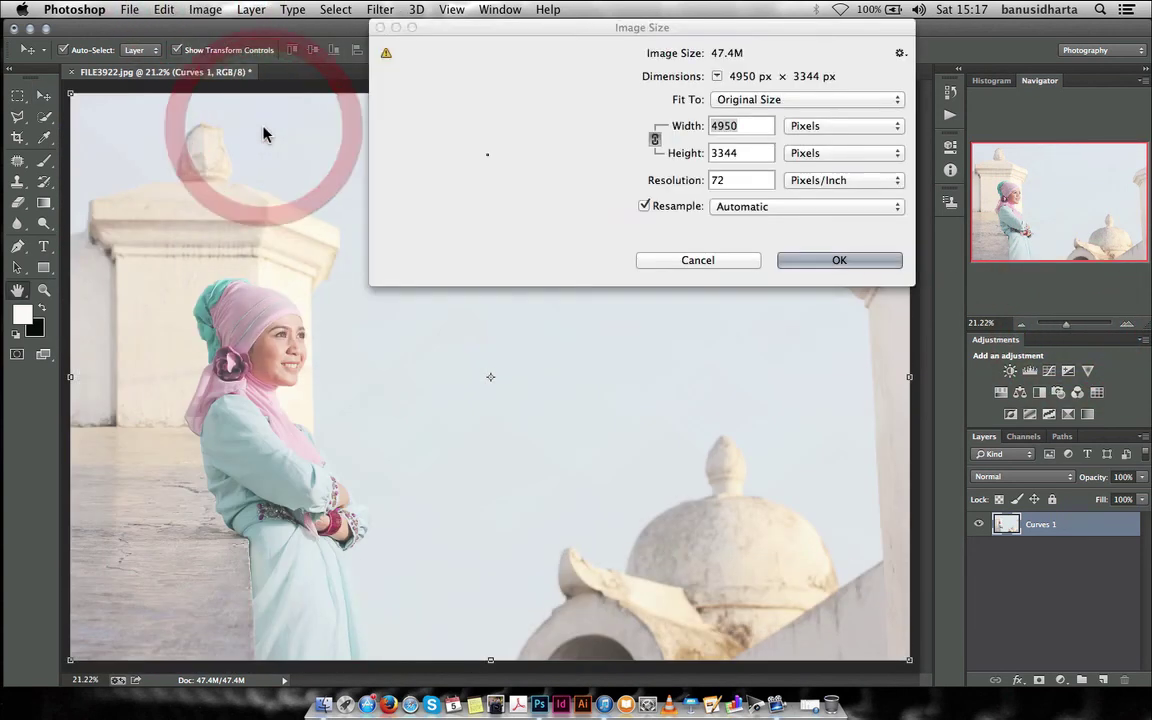
left_click(836, 99)
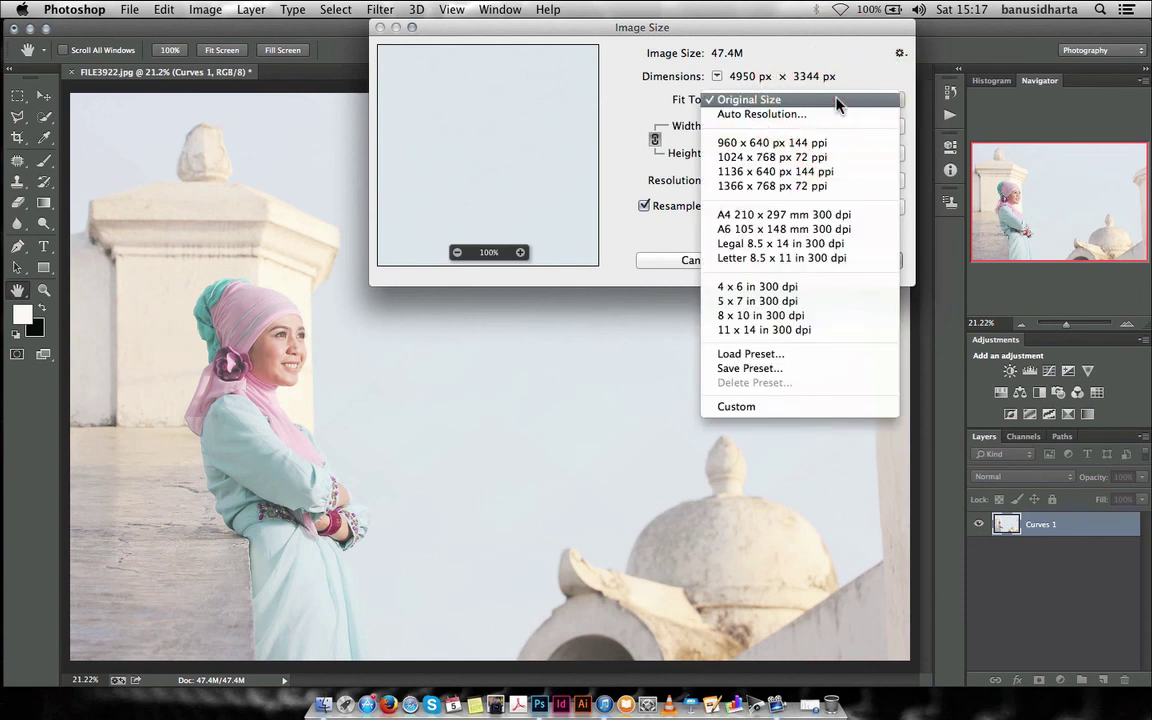
left_click(836, 100)
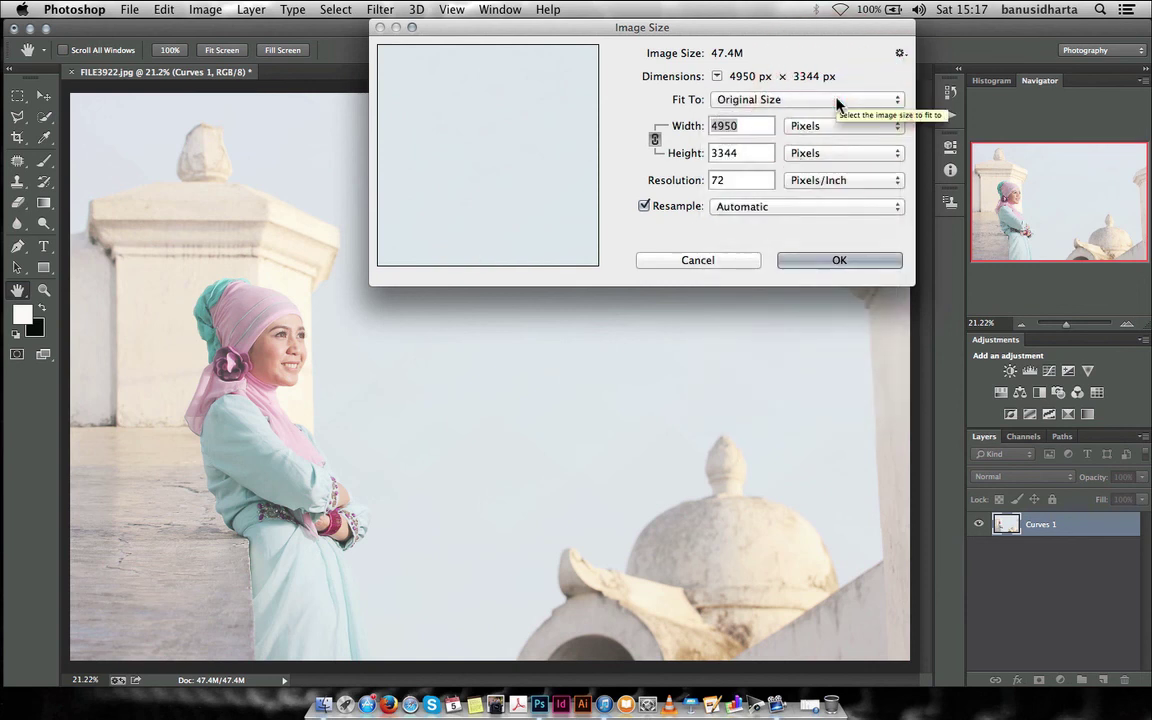
left_click(836, 99)
left_click(836, 100)
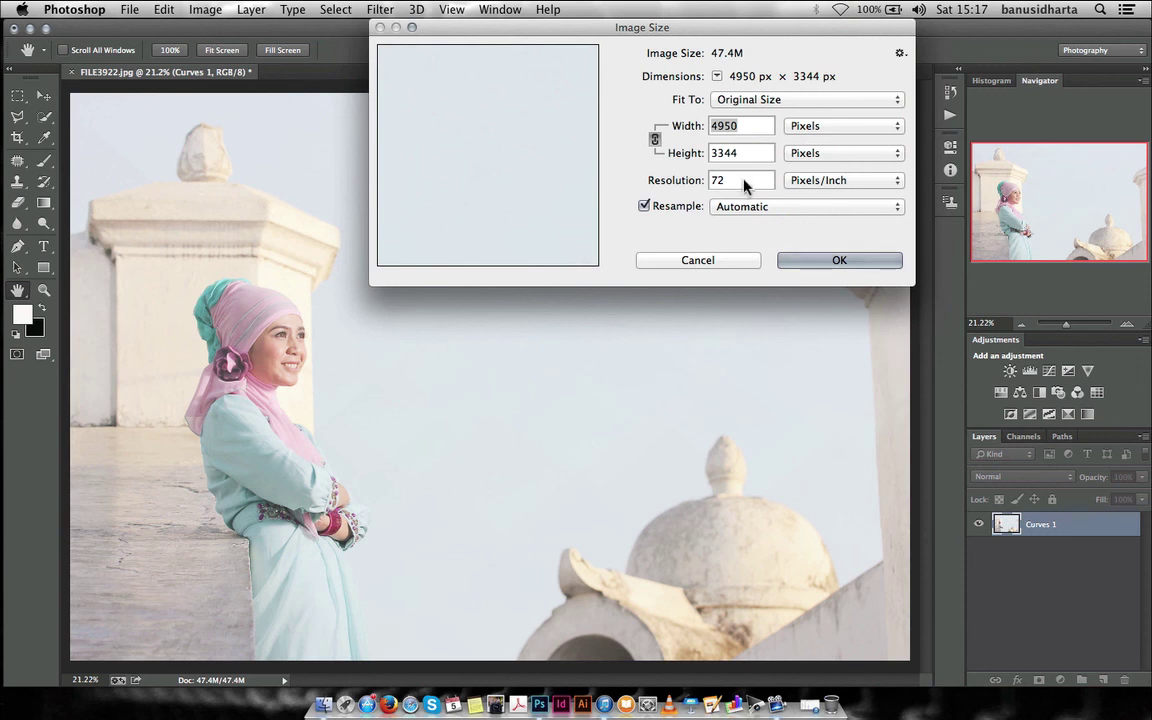
left_click(722, 30)
Step: Set Width to 800 px with proportions linked so Height becomes 540, and apply
left_click(756, 125)
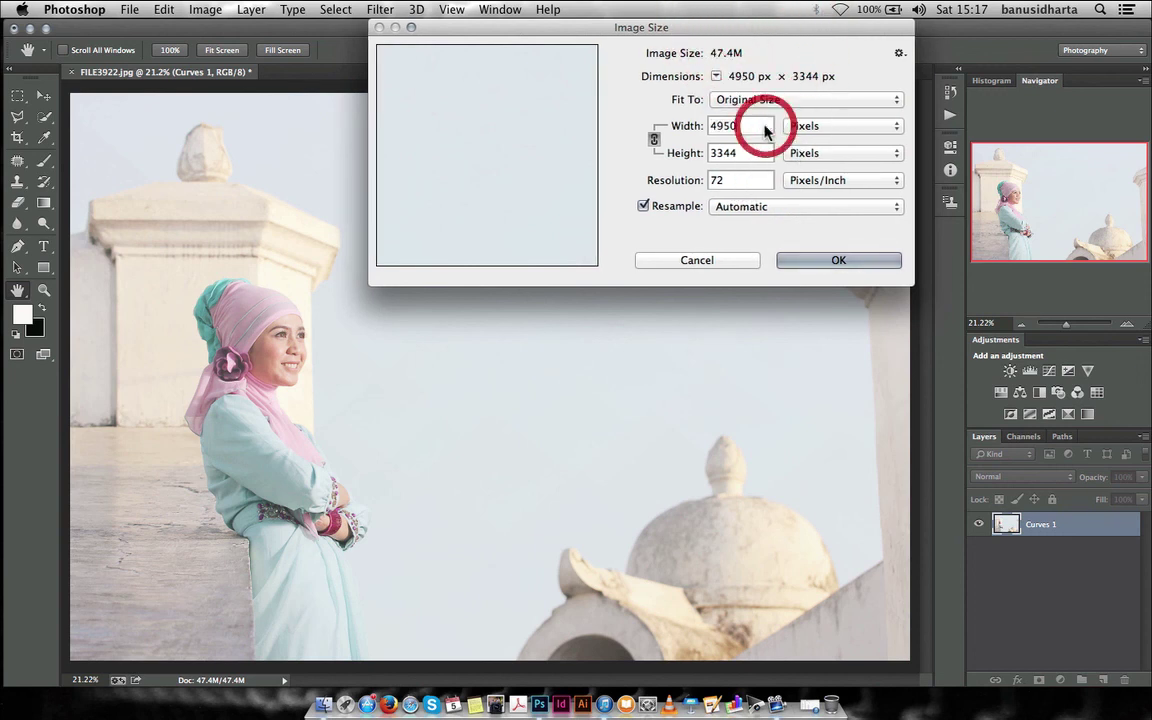
key("BackSpace")
key("BackSpace")
key("BackSpace")
key("BackSpace")
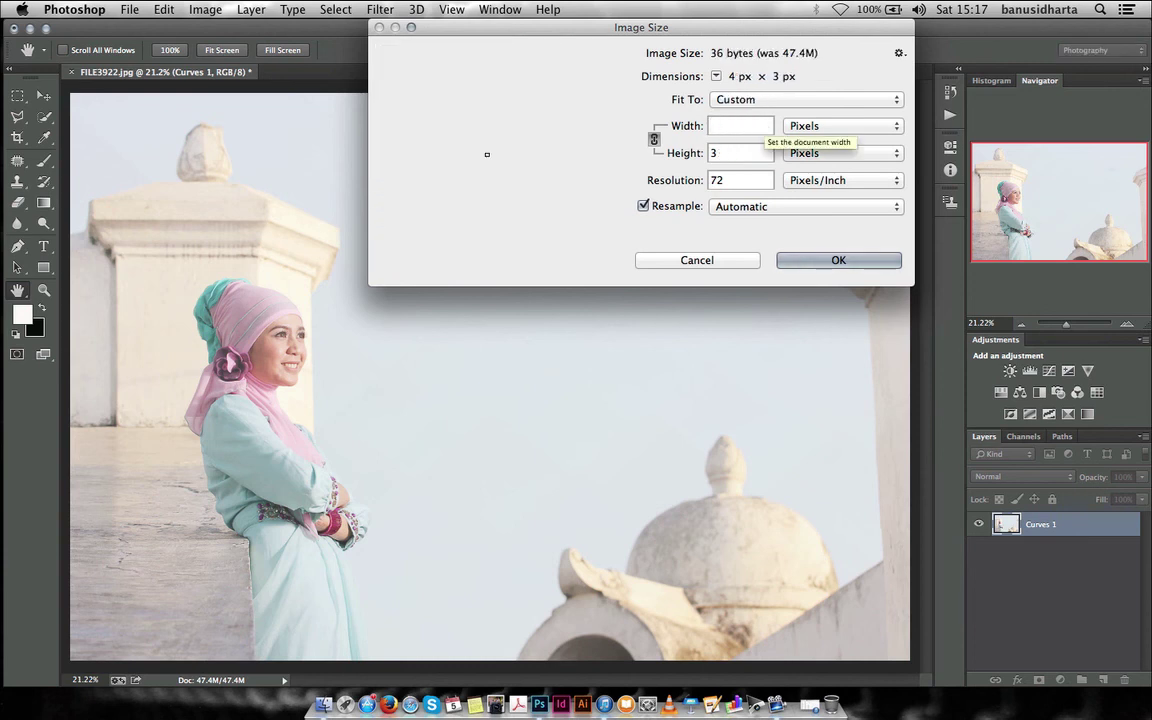
type("800")
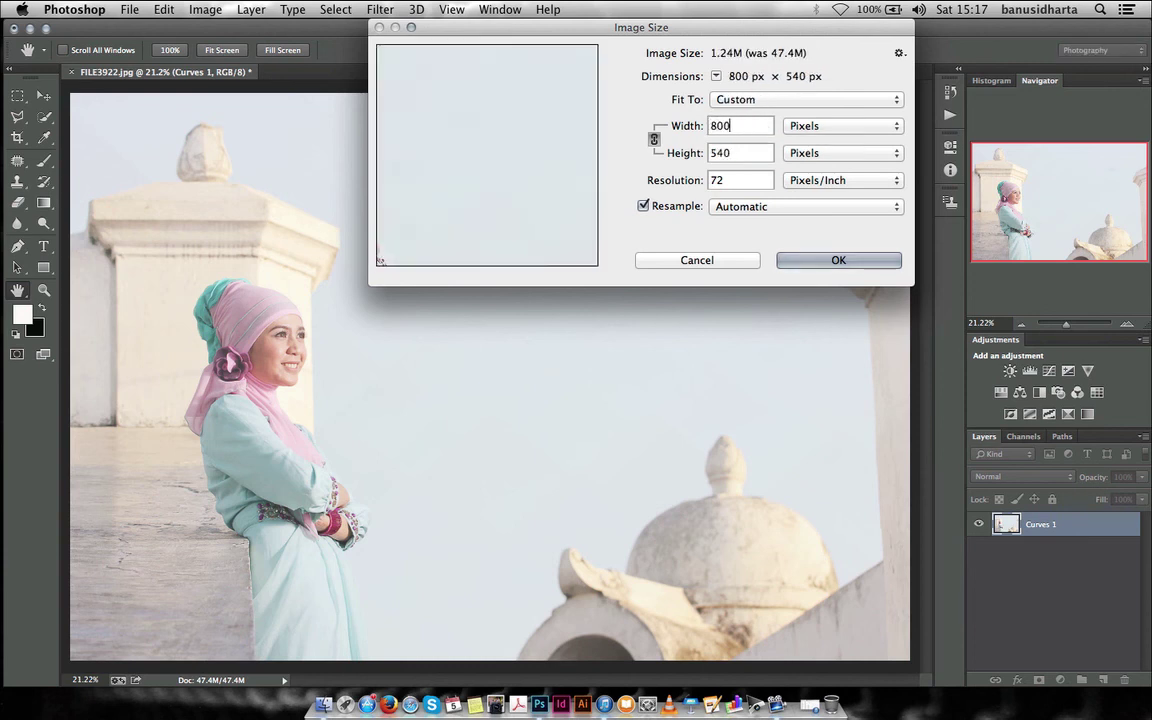
key("BackSpace")
key("BackSpace")
key("BackSpace")
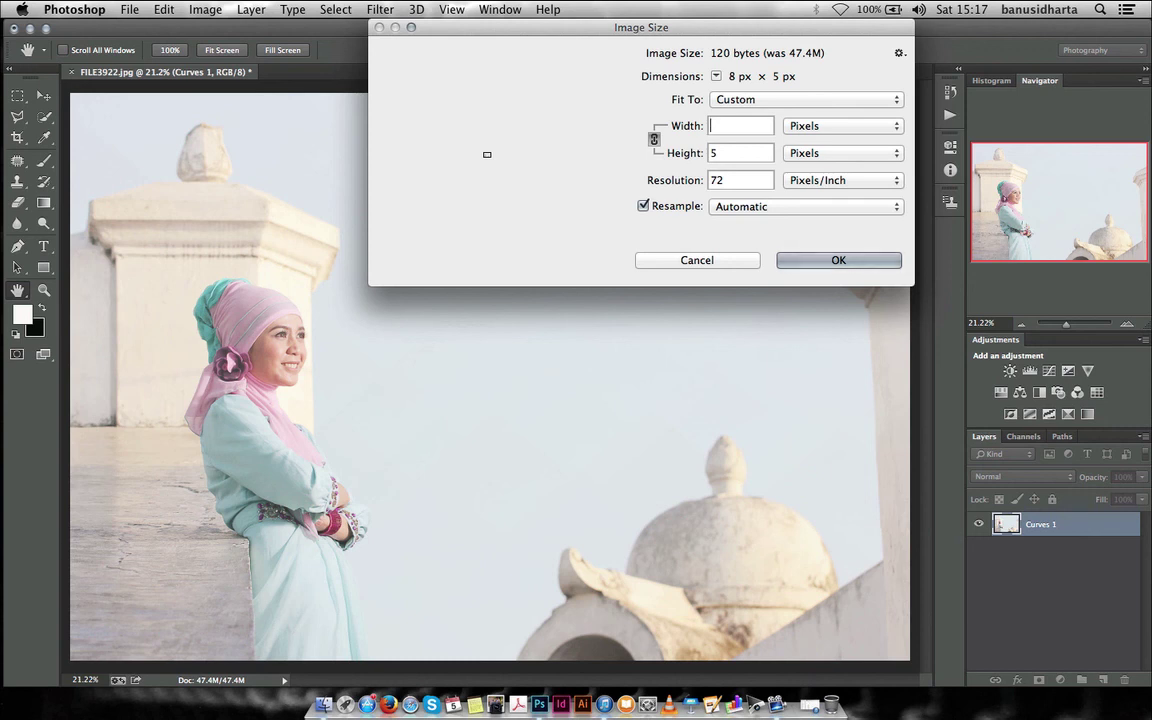
type("800")
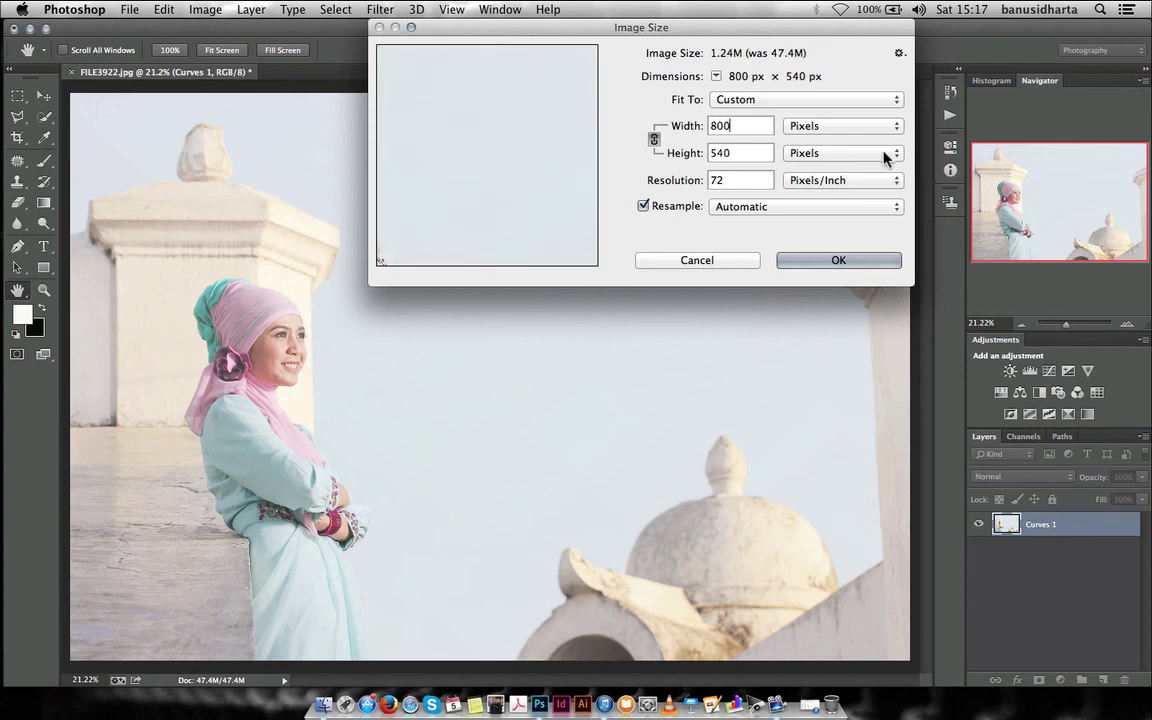
left_click(866, 260)
key("v")
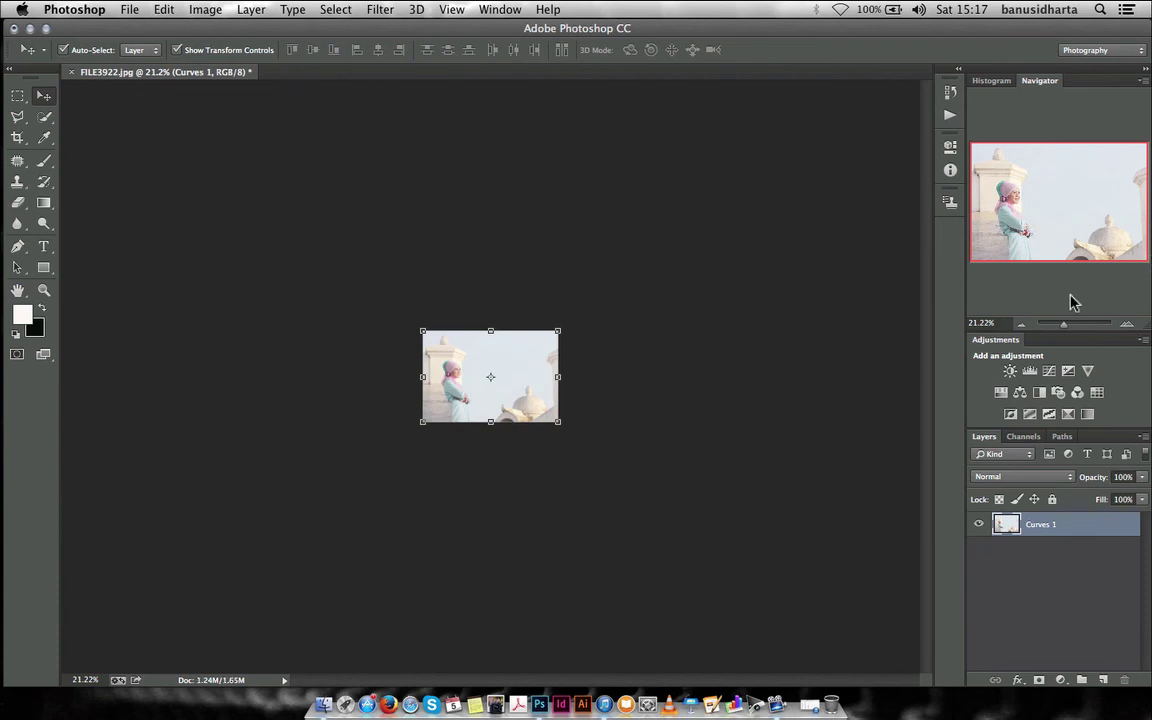
Step: Zoom in and confirm in Image Size the photo is 800 × 540 px, closing without changes
left_click_drag(1063, 324, 1078, 329)
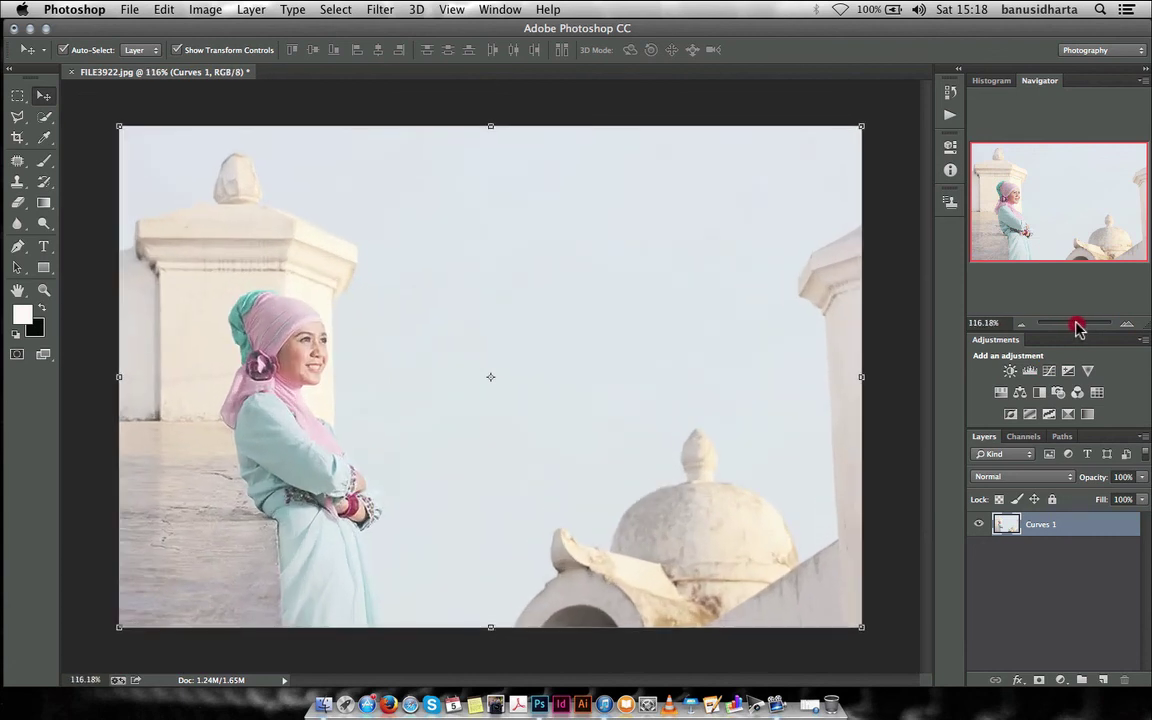
left_click(124, 10)
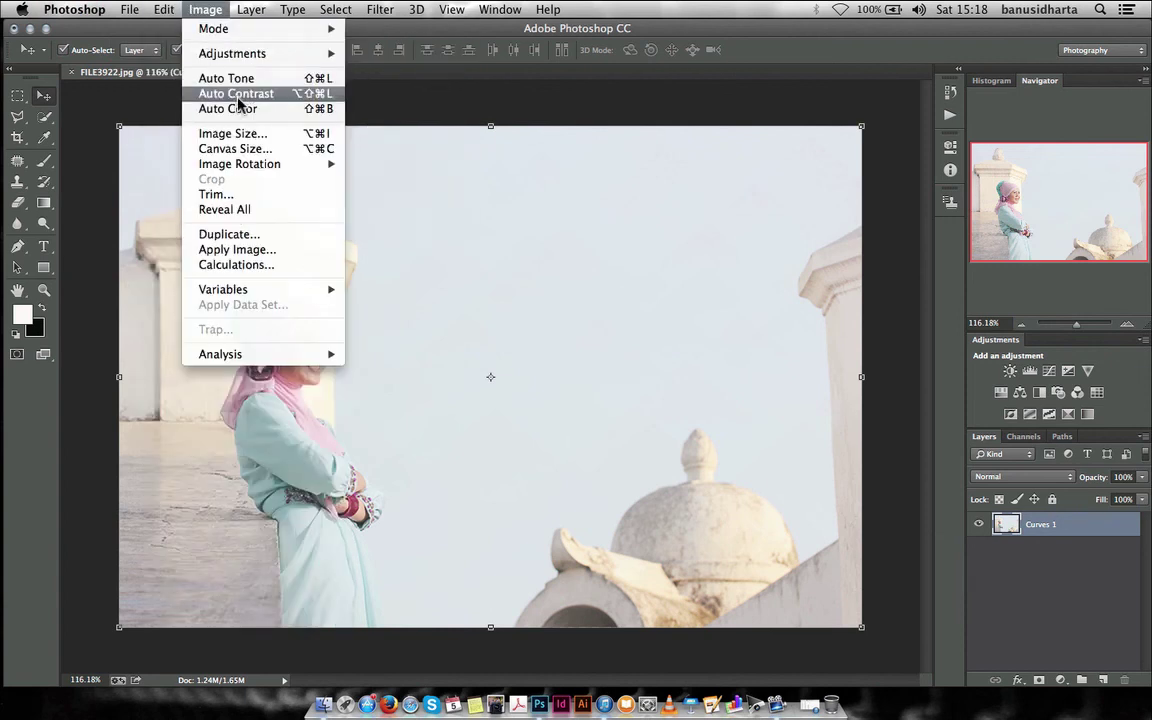
left_click(228, 133)
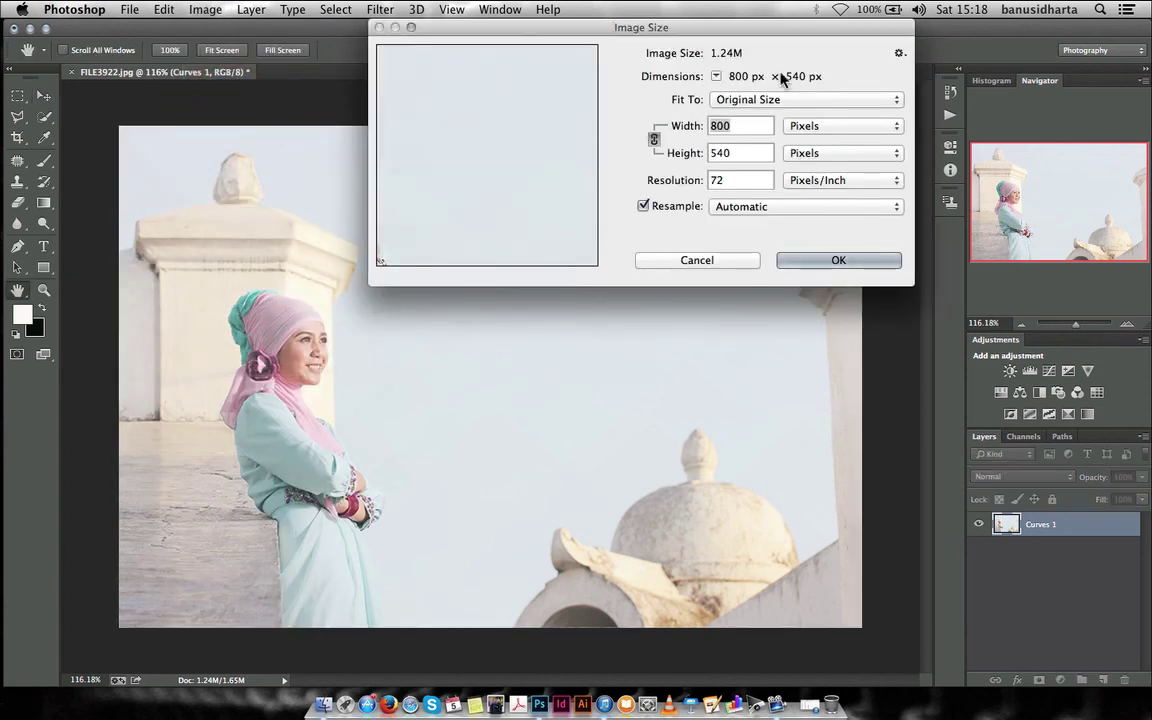
left_click(898, 53)
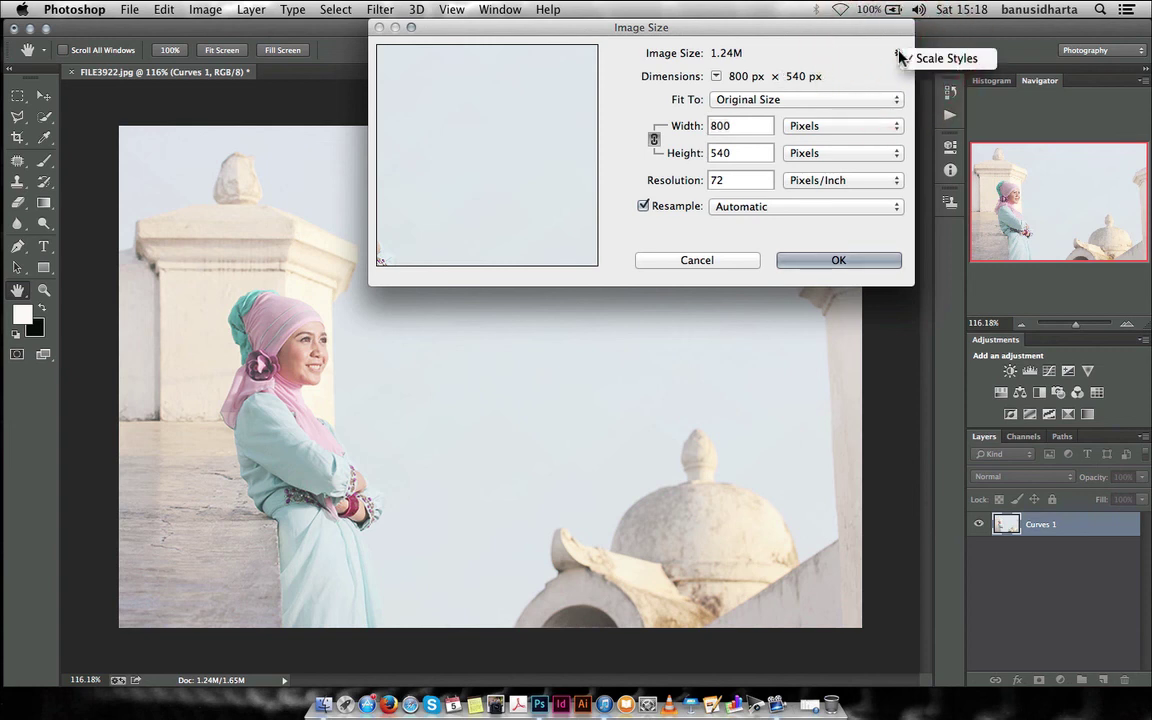
left_click(898, 56)
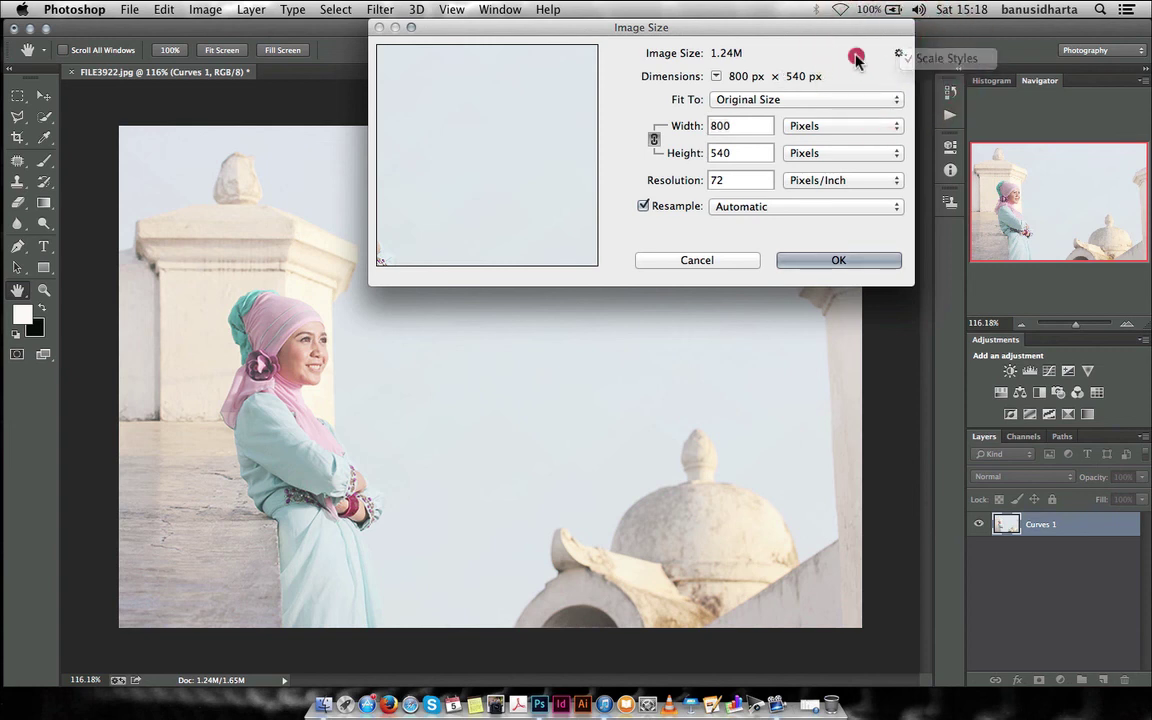
left_click(720, 258)
left_click(720, 258)
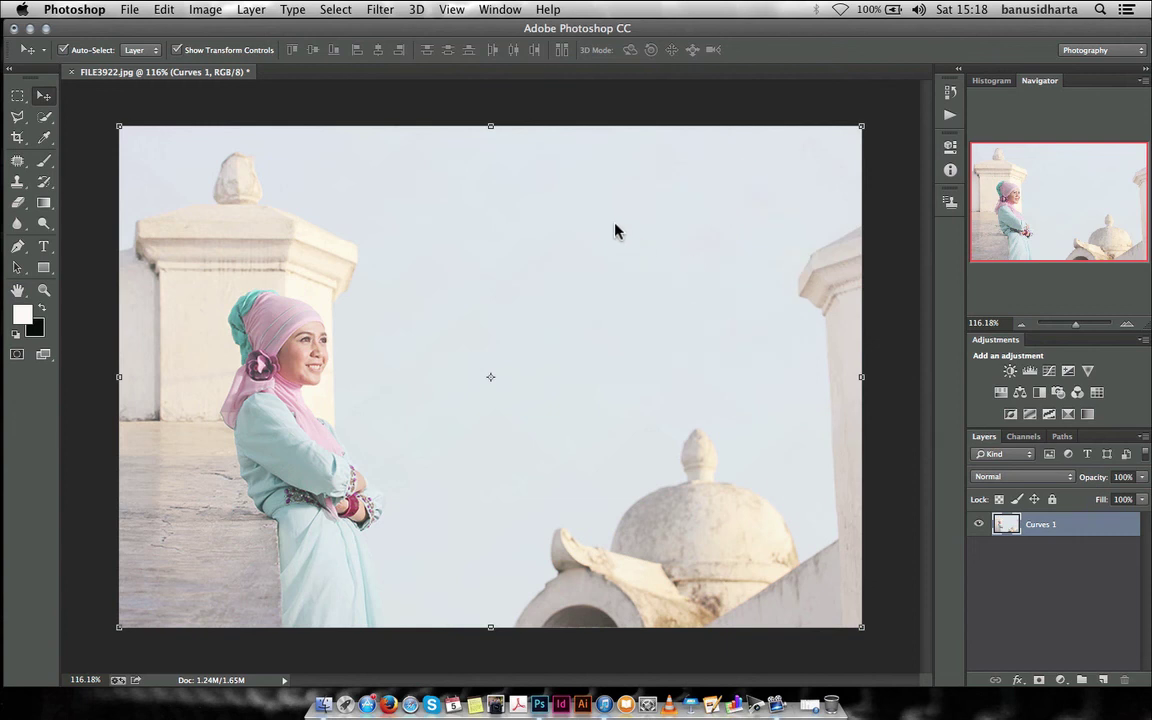
Step: Use Mission Control to switch from Photoshop to Desktop 1
left_click_drag(489, 31, 493, 36)
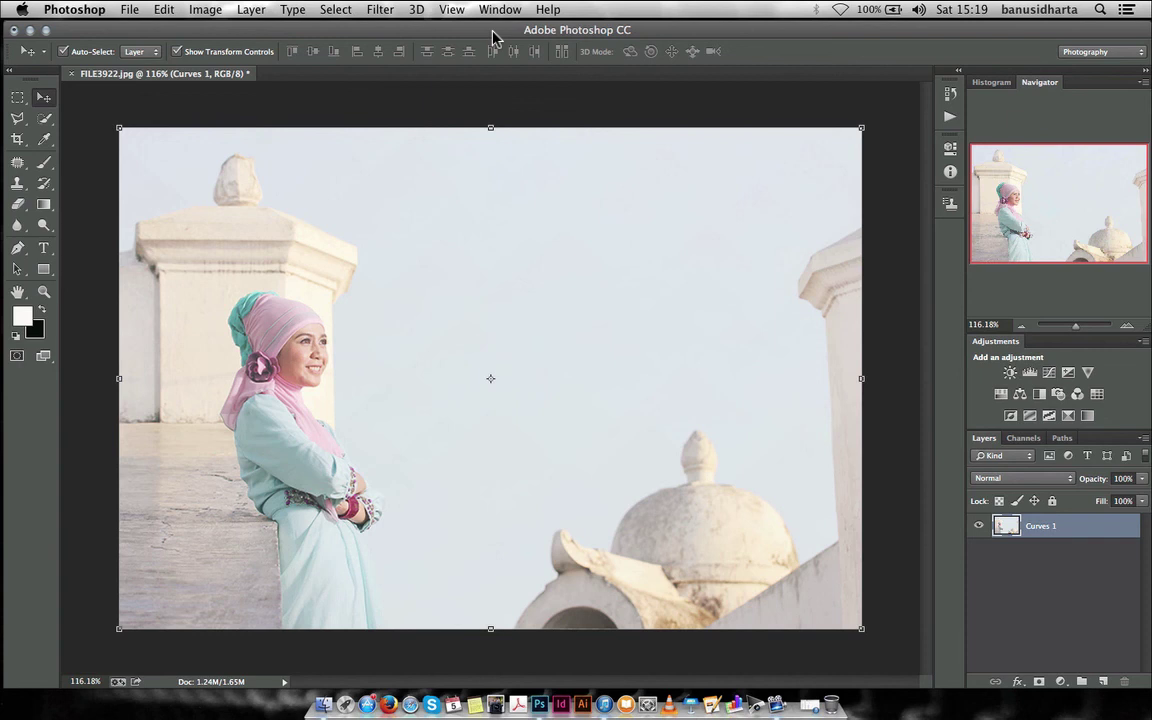
middle_click(476, 75)
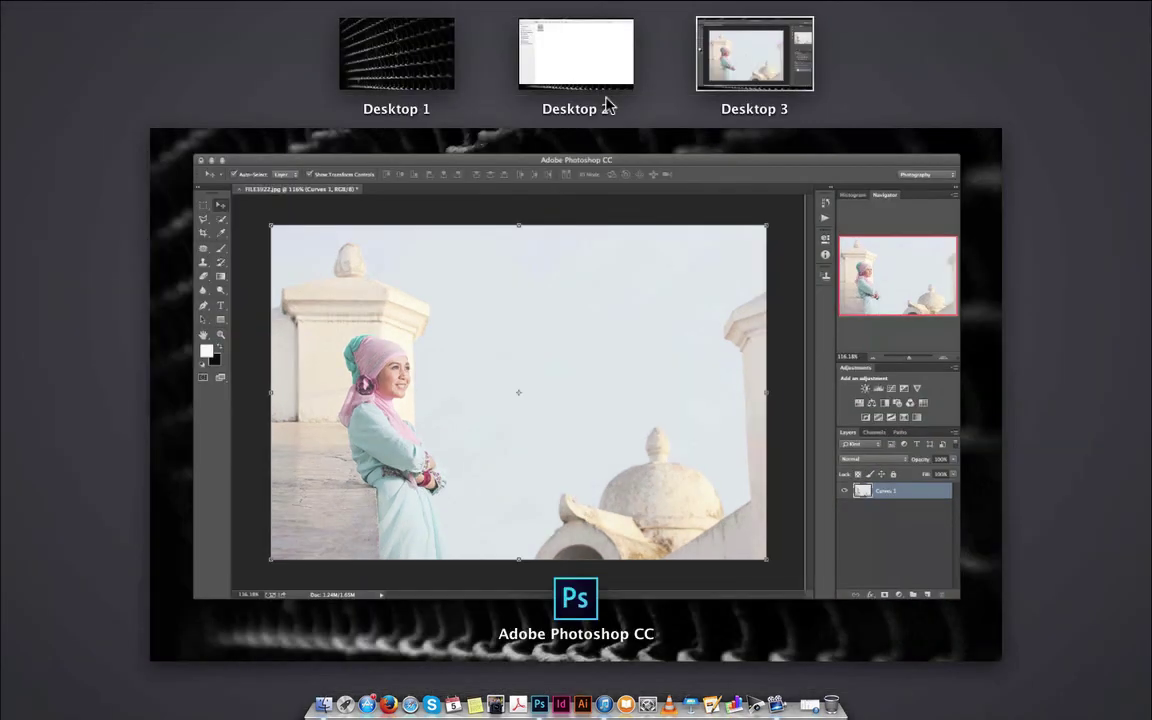
left_click(396, 75)
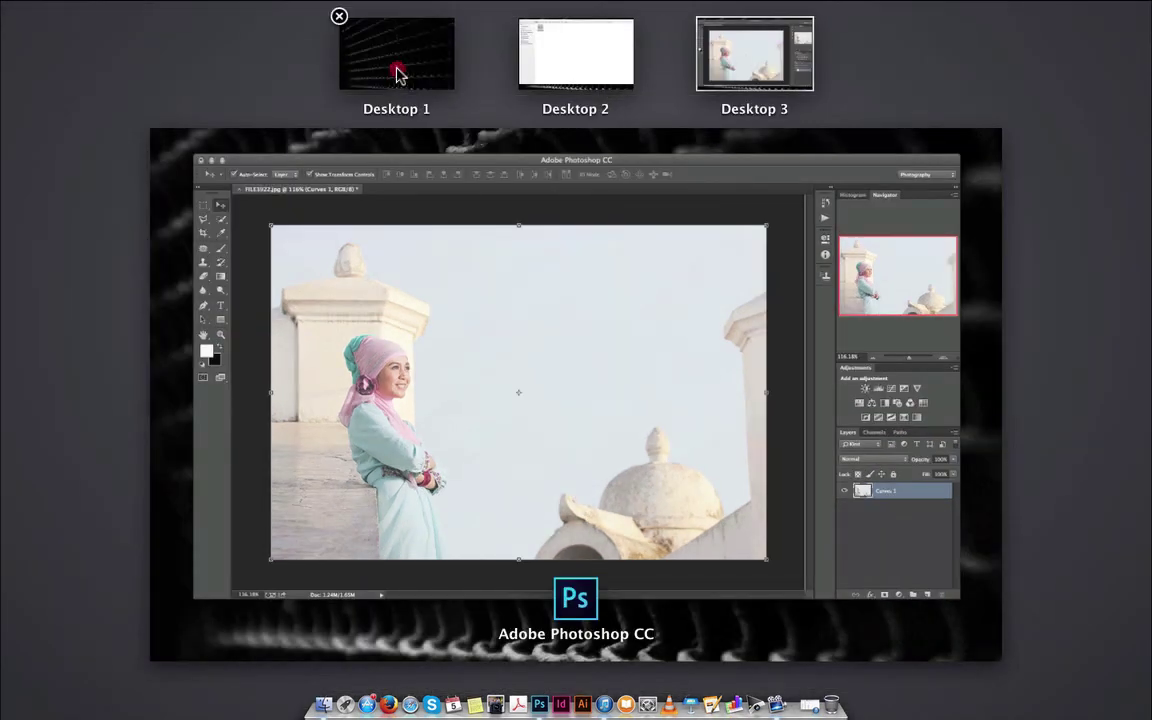